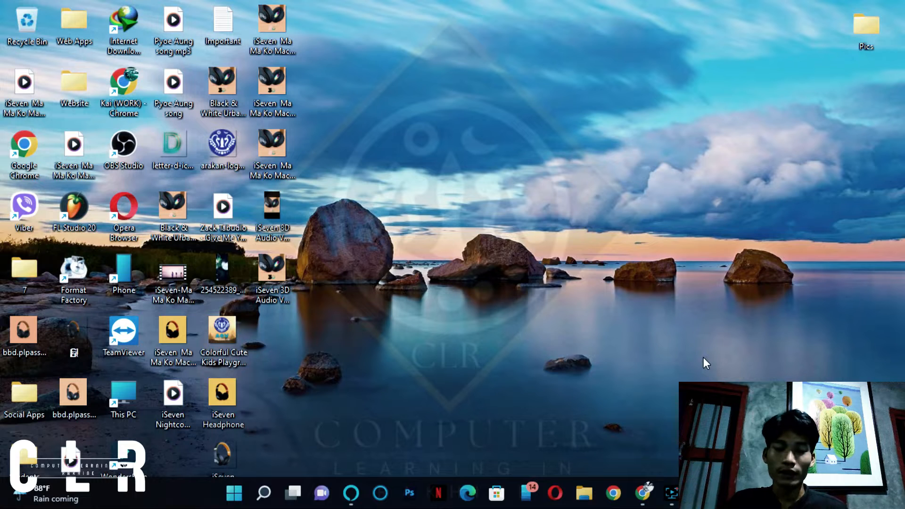
pyautogui.click(641, 495)
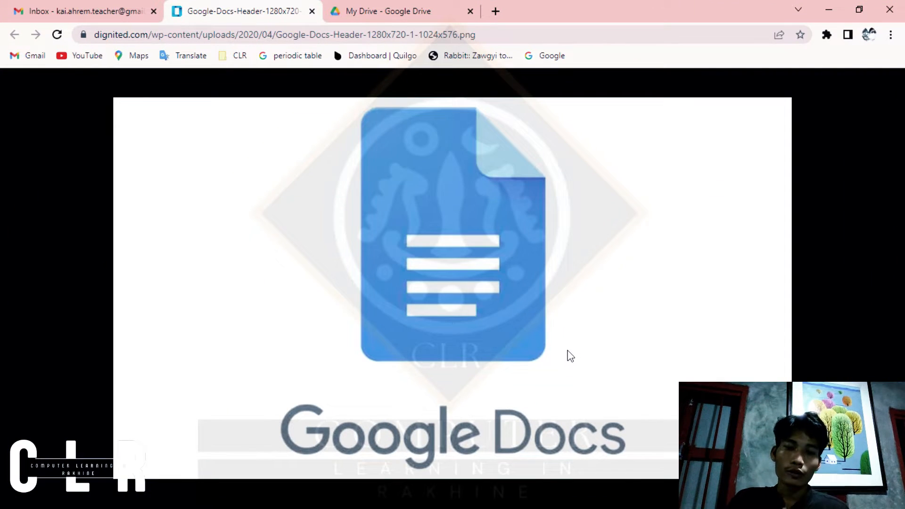
pyautogui.click(497, 11)
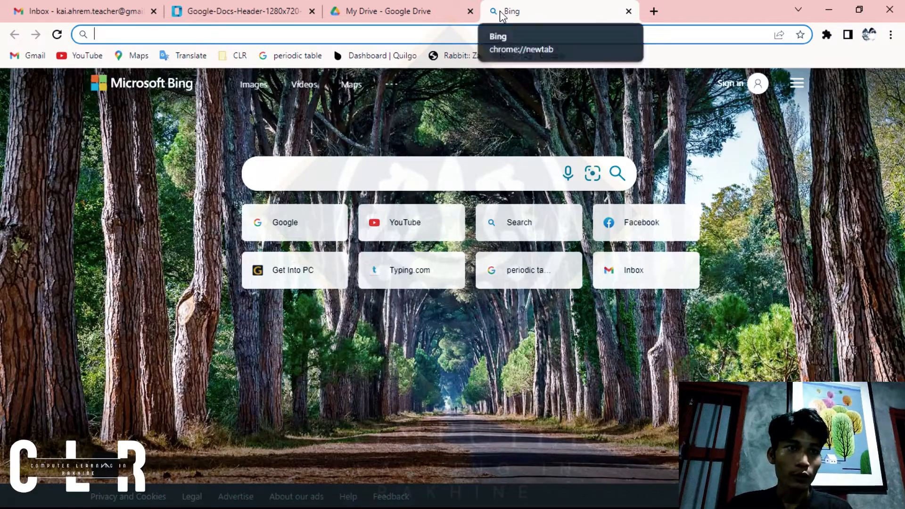
pyautogui.write('www.g')
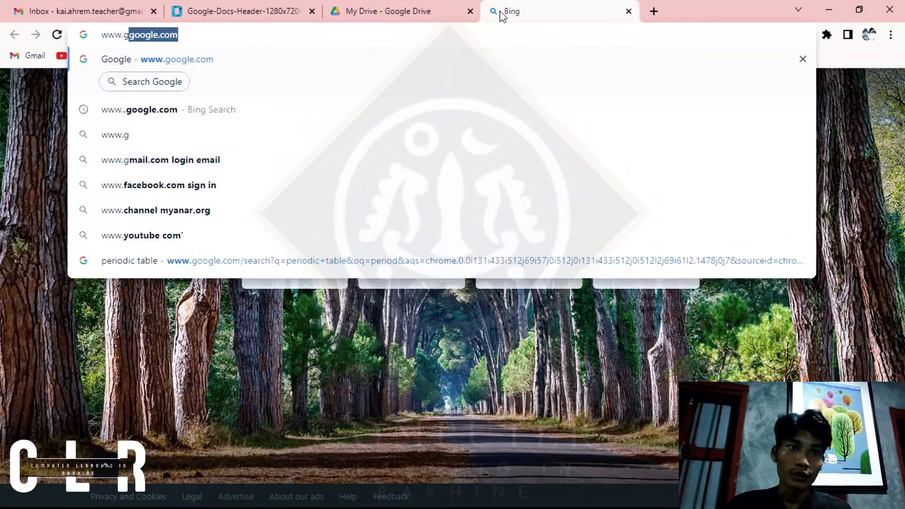
pyautogui.write('oogle.com')
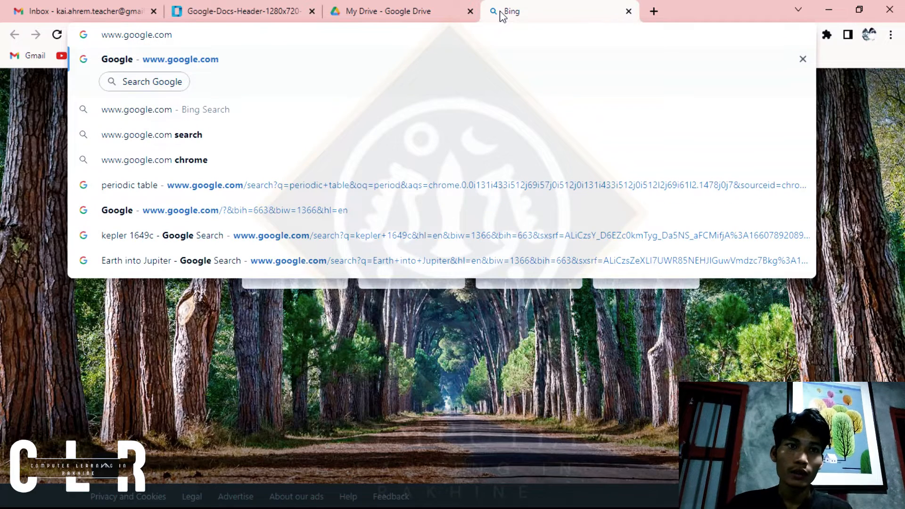
pyautogui.press('Return')
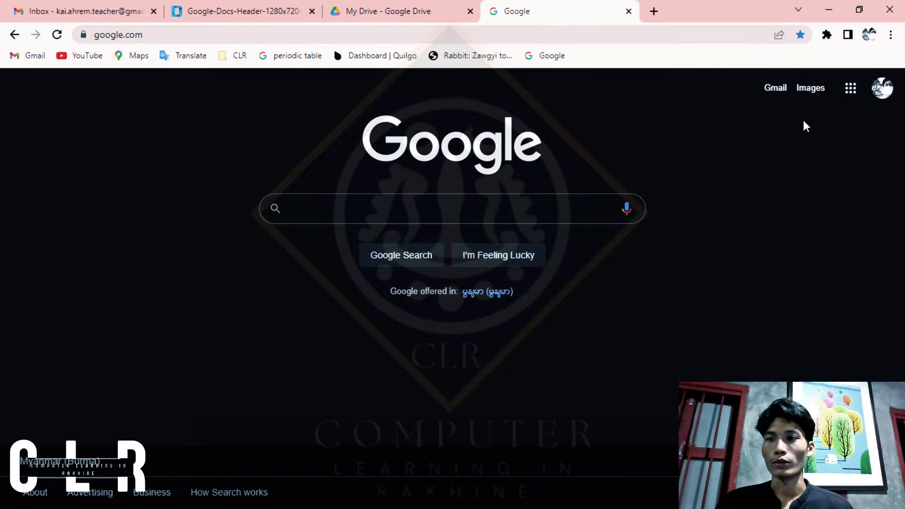
# Step: Open Docs from the collection of Google apps on the Google home page
pyautogui.click(852, 89)
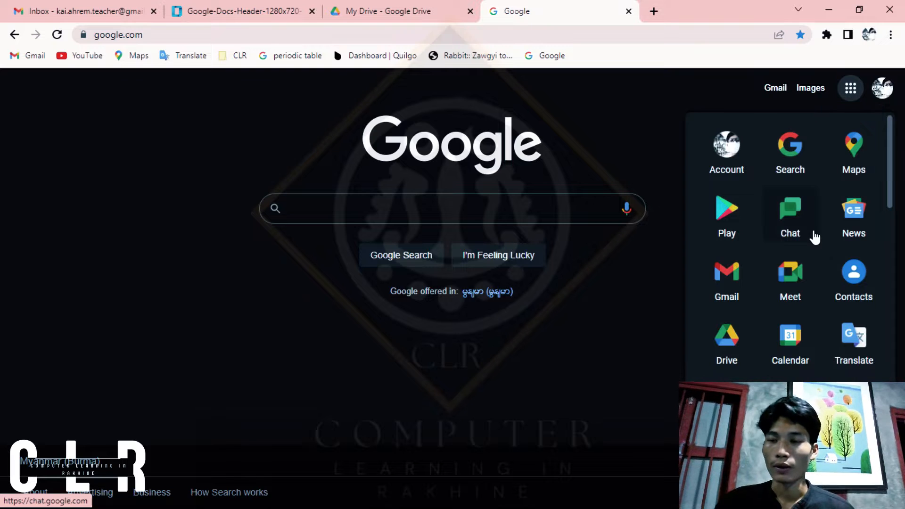
pyautogui.scroll(-7, 814, 236)
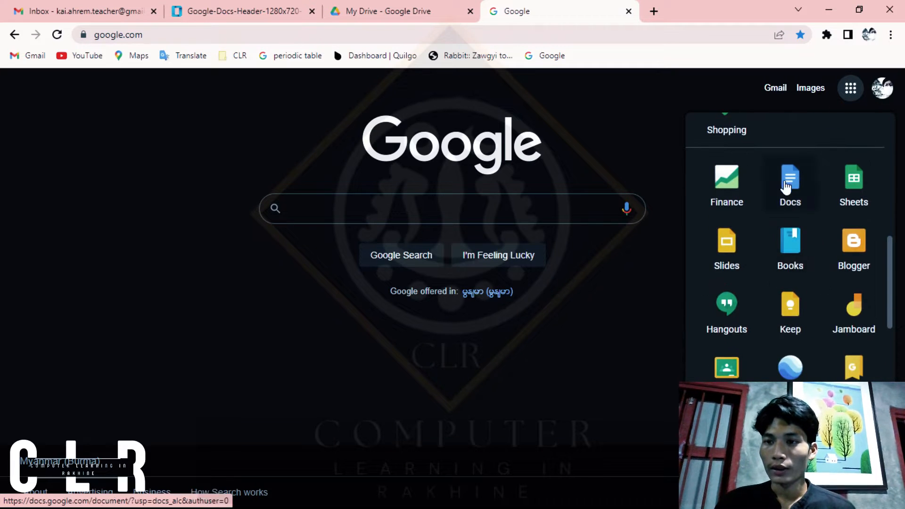
pyautogui.scroll(4, 803, 178)
pyautogui.scroll(-3, 803, 175)
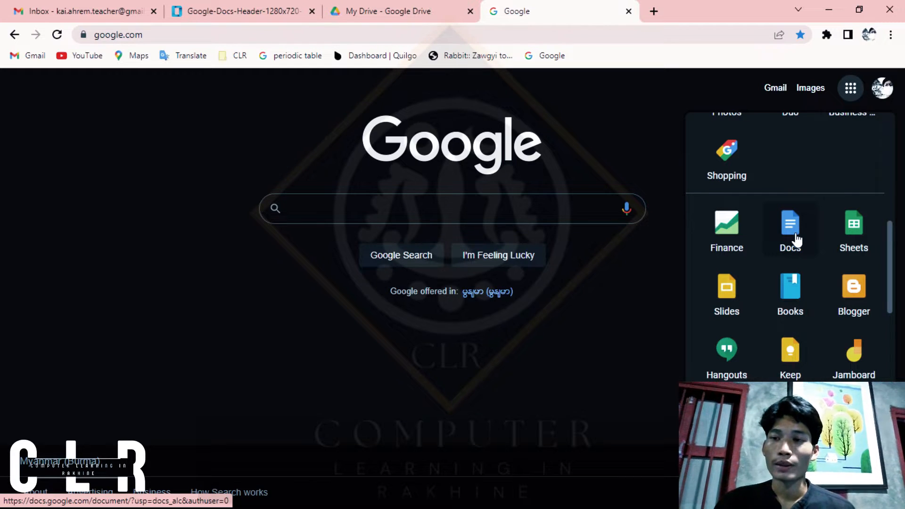
pyautogui.click(797, 240)
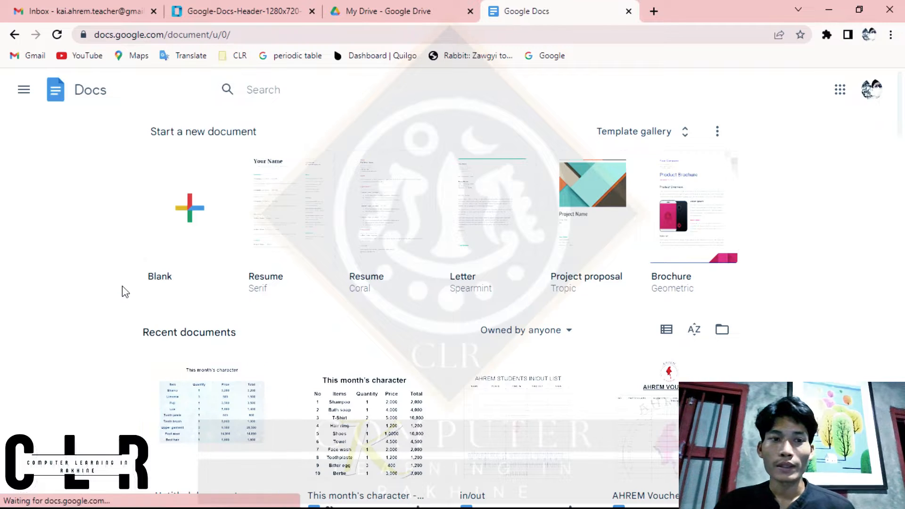
# Step: Create a new blank document from the Docs start page
pyautogui.keyDown('ctrl'); pyautogui.scroll(5, 141, 285); pyautogui.keyUp('ctrl')
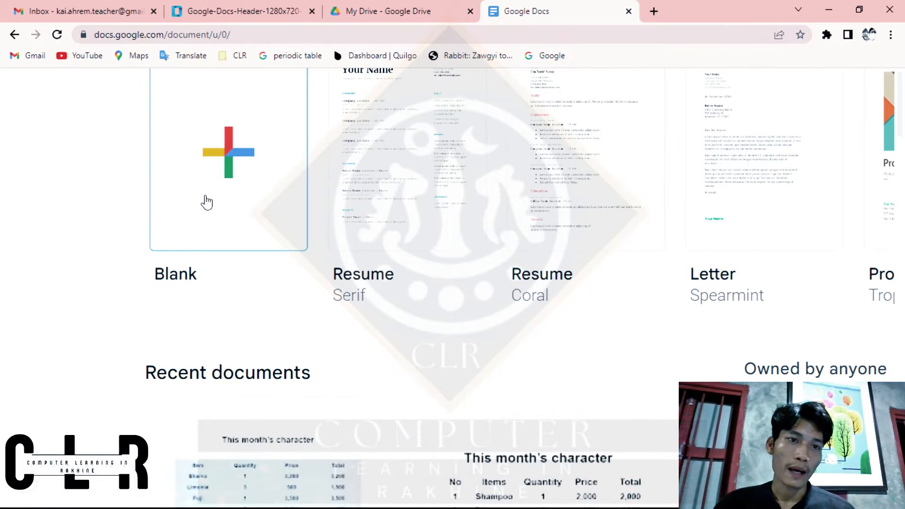
pyautogui.scroll(2, 209, 179)
pyautogui.keyDown('ctrl'); pyautogui.scroll(-4, 208, 178); pyautogui.keyUp('ctrl')
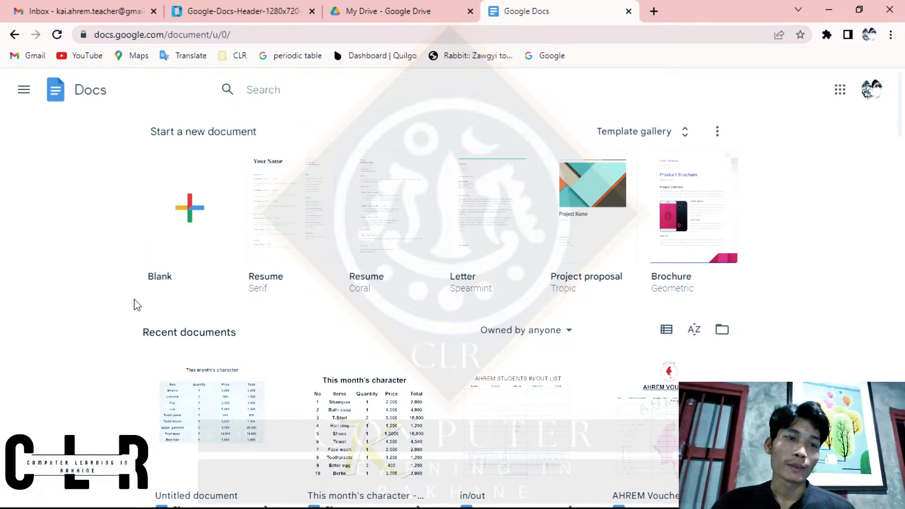
pyautogui.click(191, 238)
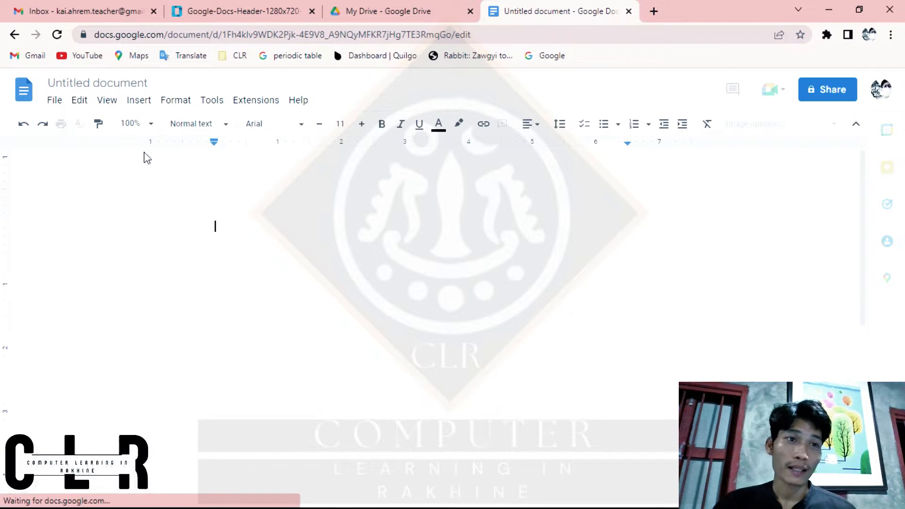
# Step: Rename the untitled document as "Table Bio"
pyautogui.click(95, 87)
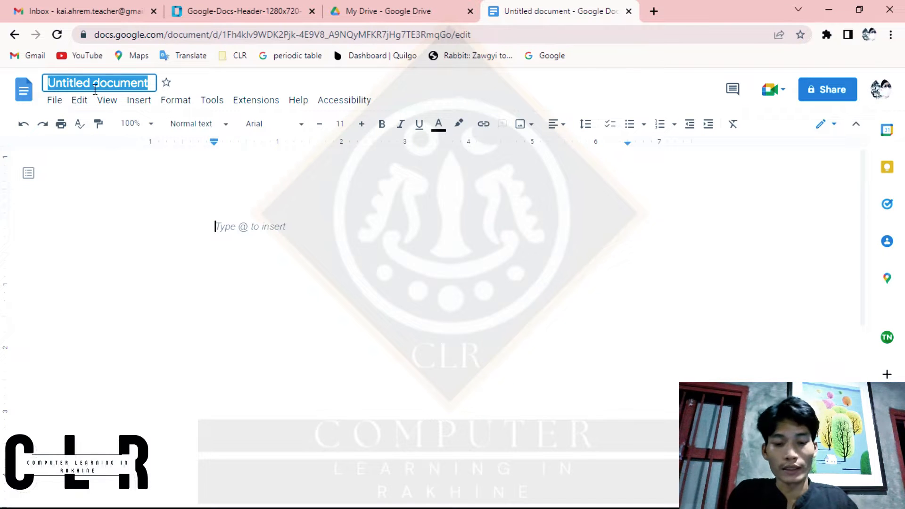
pyautogui.write('Table')
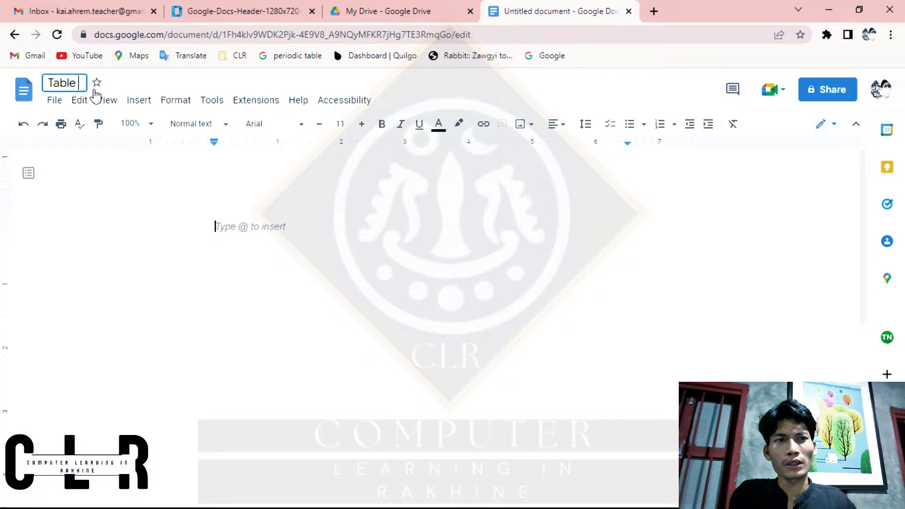
pyautogui.press('BackSpace')
pyautogui.press('BackSpace')
pyautogui.press('BackSpace')
pyautogui.write('le ')
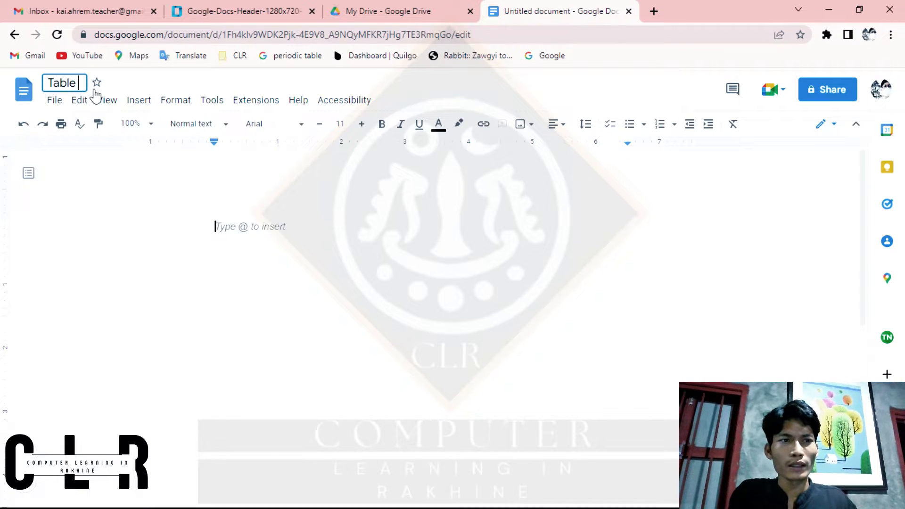
pyautogui.write('Bio')
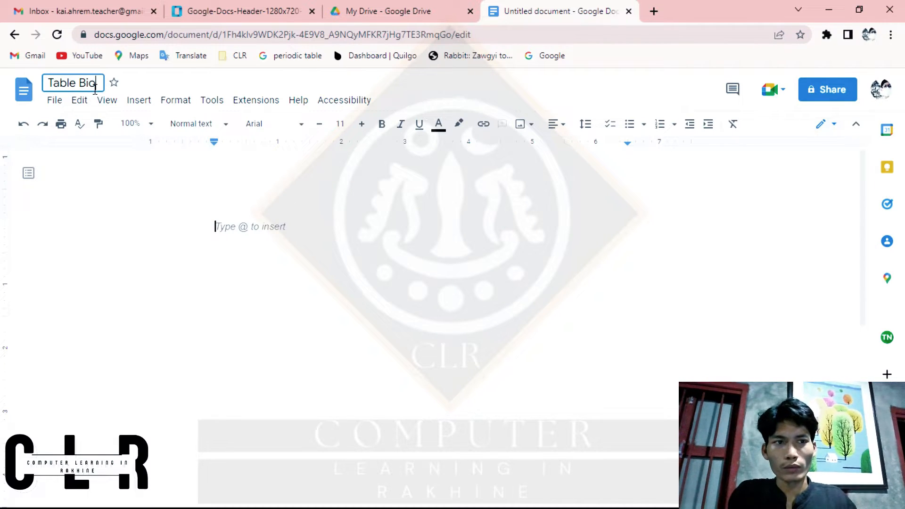
# Step: Write "Table Bio" on the first line of the page and apply the Title style to it
pyautogui.click(285, 223)
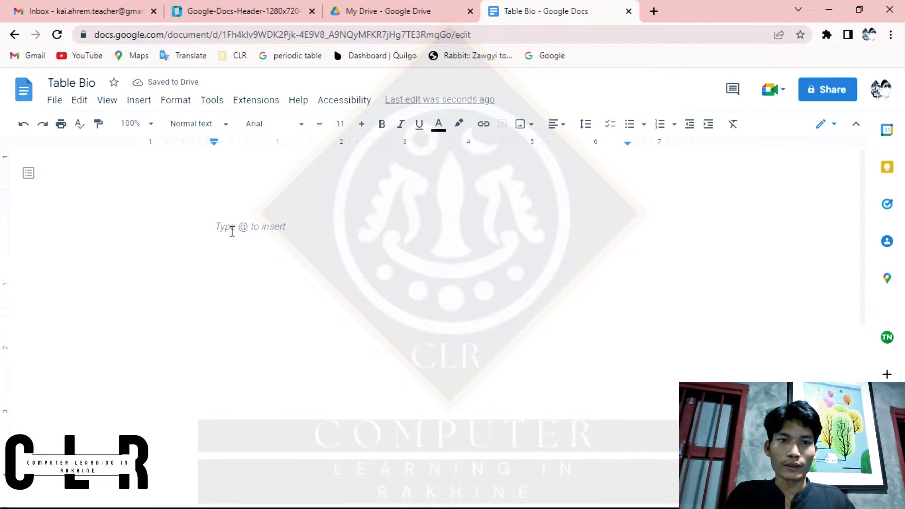
pyautogui.write('Table ')
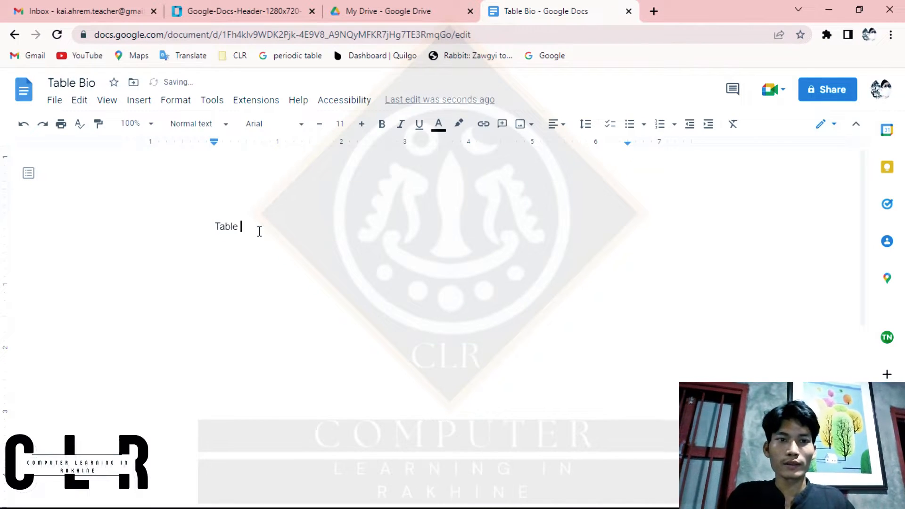
pyautogui.write('Bio')
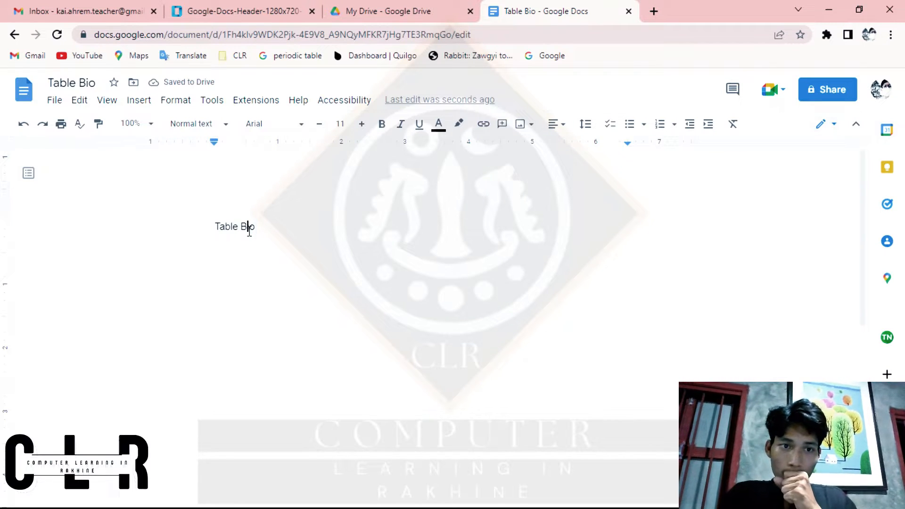
pyautogui.doubleClick(249, 229)
pyautogui.tripleClick(250, 228)
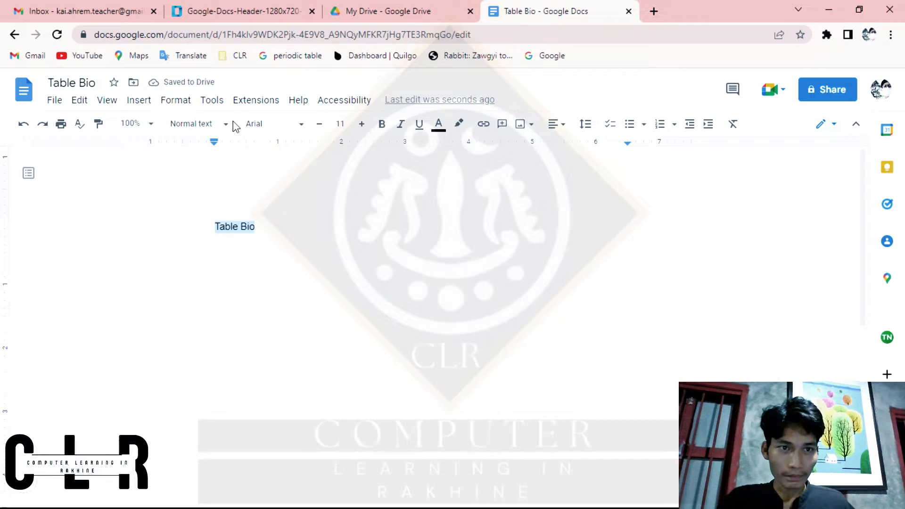
pyautogui.click(257, 230)
pyautogui.moveTo(263, 228); pyautogui.dragTo(212, 233)
pyautogui.click(210, 125)
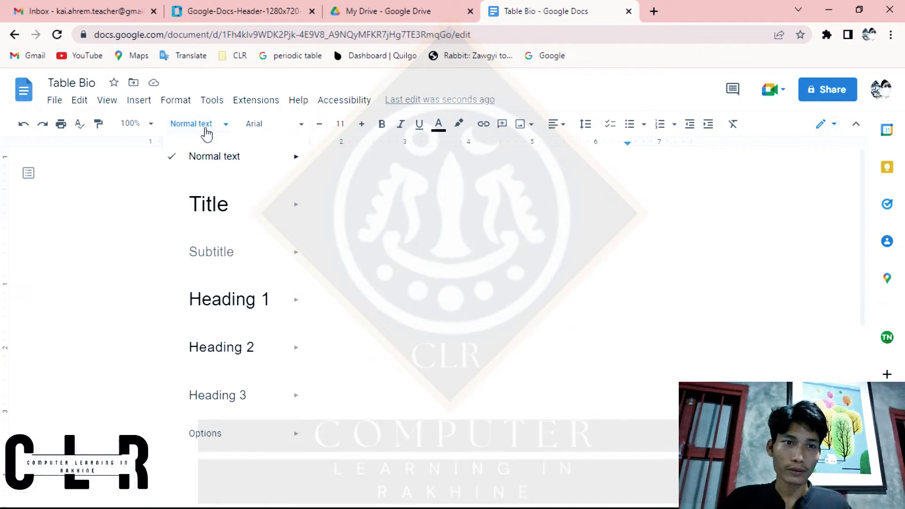
pyautogui.moveTo(232, 210)
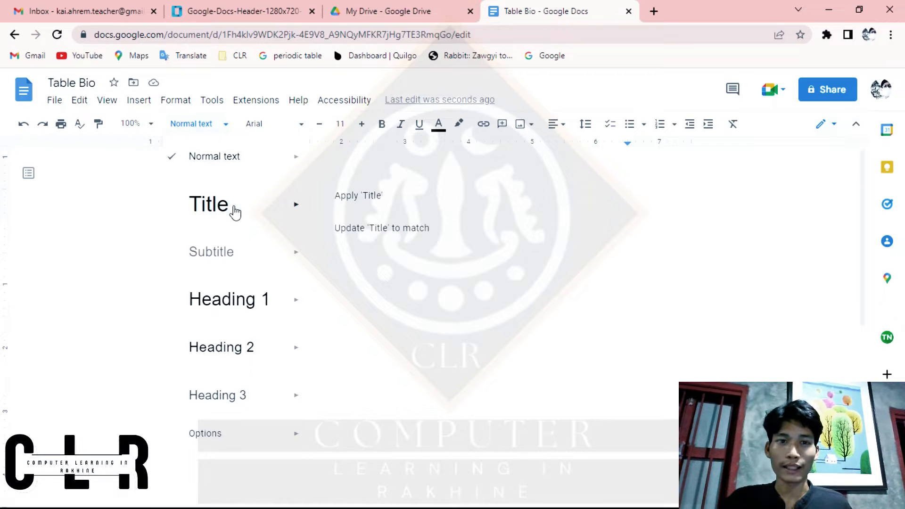
pyautogui.click(359, 205)
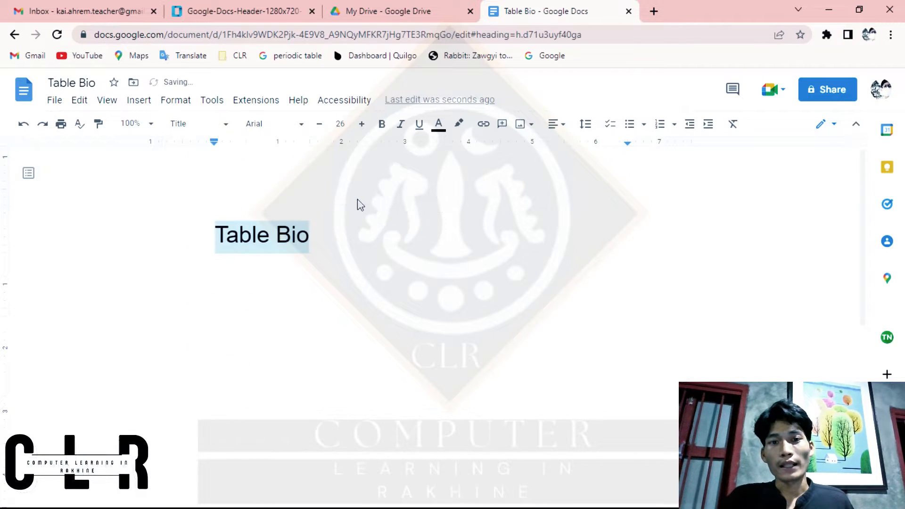
# Step: Format the "Table Bio" title line as bold, centred and underlined
pyautogui.click(383, 125)
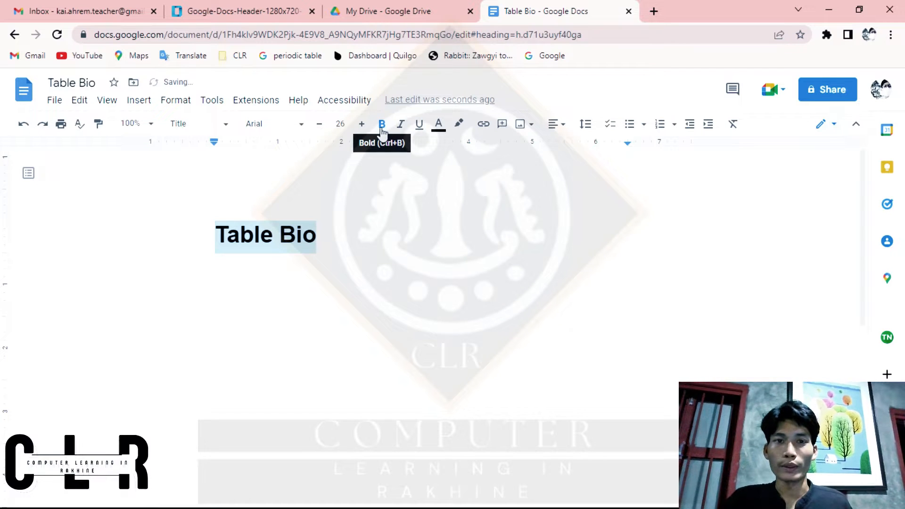
pyautogui.click(557, 123)
pyautogui.click(521, 149)
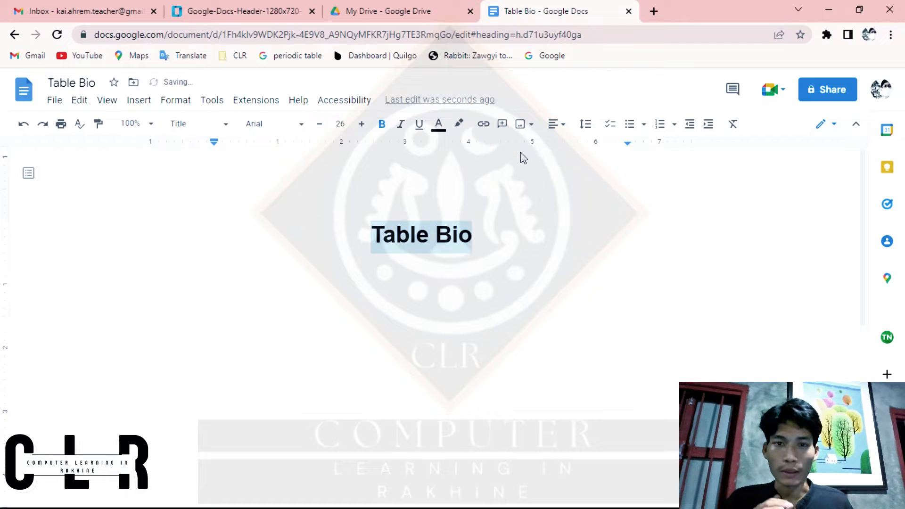
pyautogui.click(422, 247)
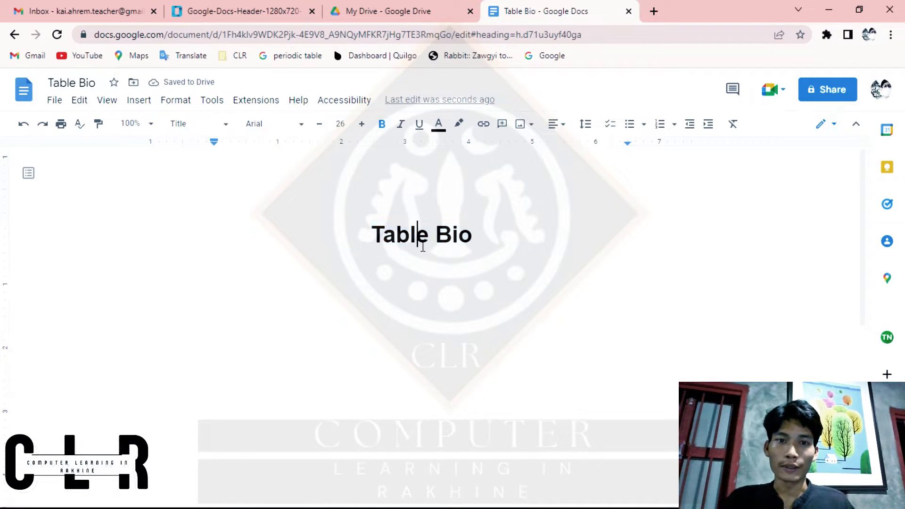
pyautogui.doubleClick(469, 243)
pyautogui.tripleClick(468, 242)
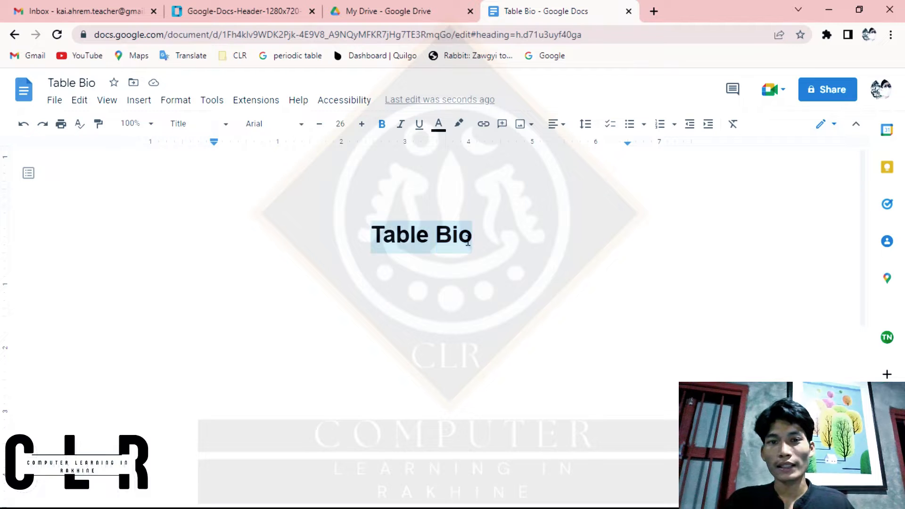
pyautogui.click(419, 124)
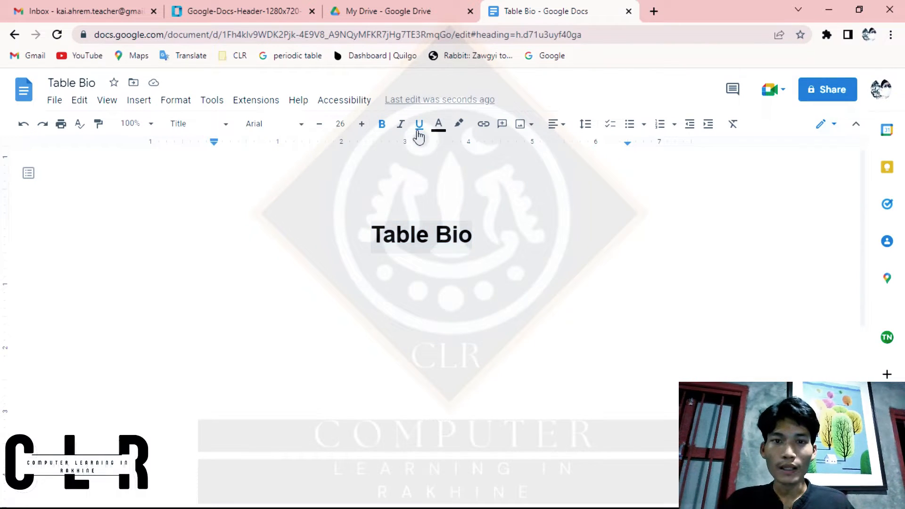
# Step: Start a new line below the title and insert a table with 6 columns and 4 rows
pyautogui.click(485, 237)
pyautogui.press('Return')
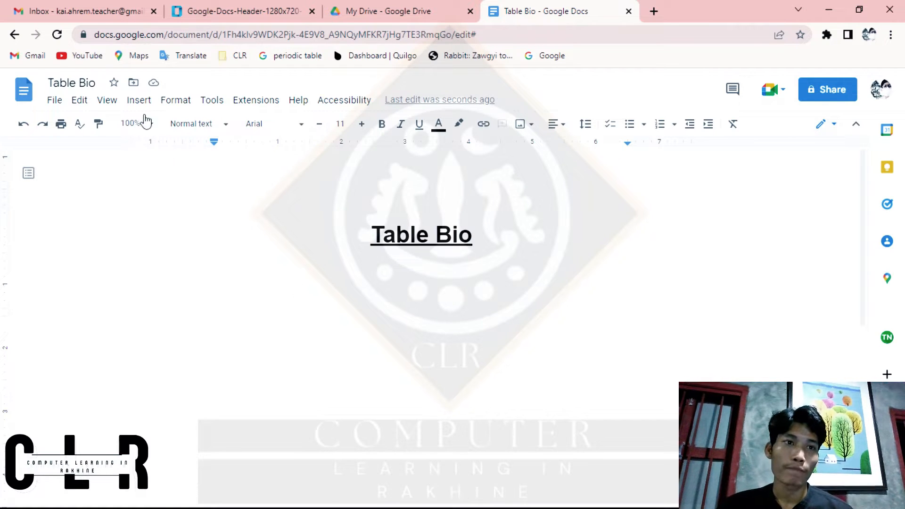
pyautogui.click(138, 101)
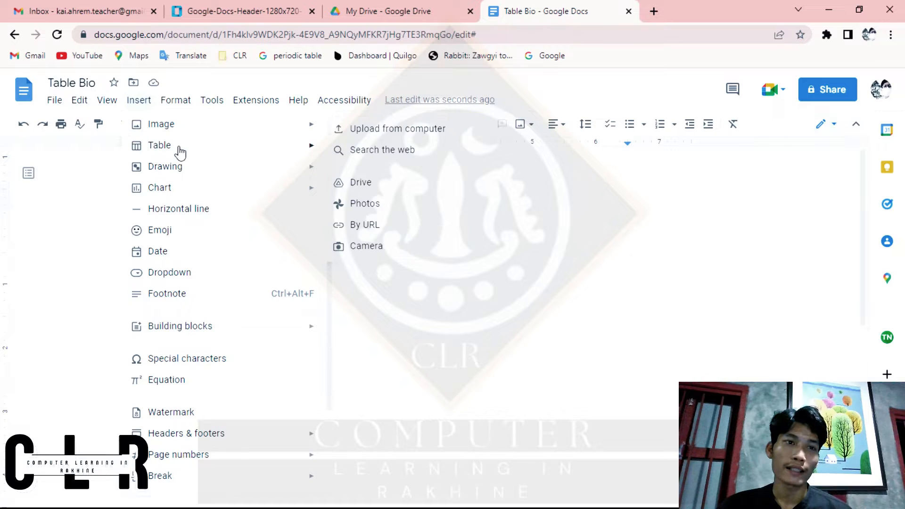
pyautogui.moveTo(179, 150)
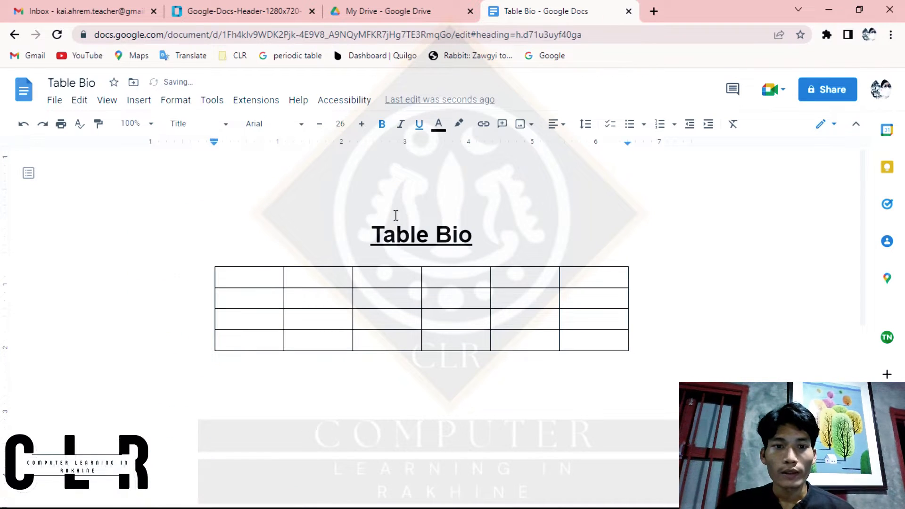
# Step: Increase the height of the table's first row to about 1.6 inches by moving its lower border down
pyautogui.click(269, 283)
pyautogui.moveTo(270, 283); pyautogui.dragTo(576, 281)
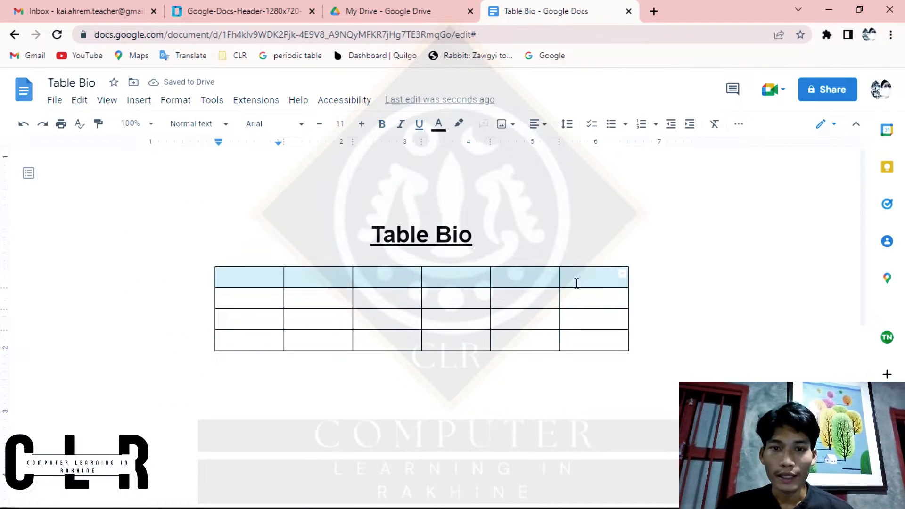
pyautogui.click(459, 304)
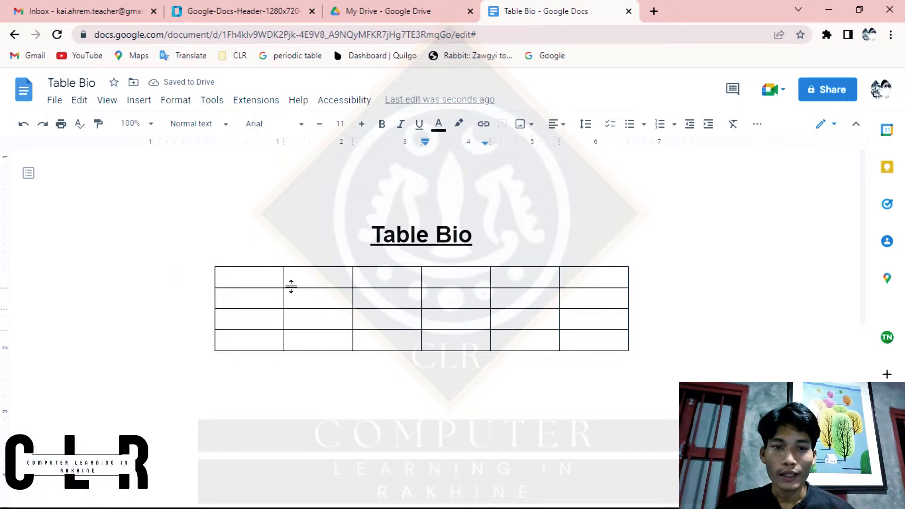
pyautogui.click(264, 281)
pyautogui.keyDown('ctrl'); pyautogui.scroll(5, 247, 282); pyautogui.keyUp('ctrl')
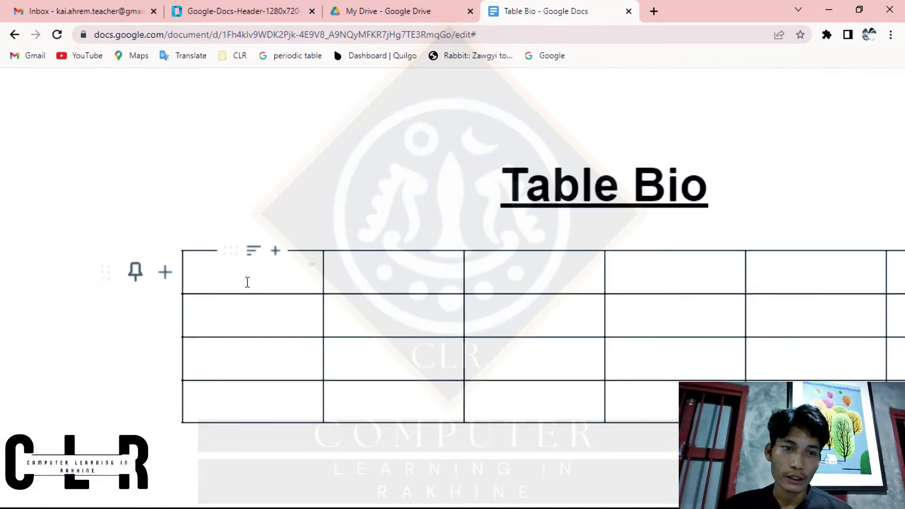
pyautogui.moveTo(242, 303); pyautogui.dragTo(246, 460)
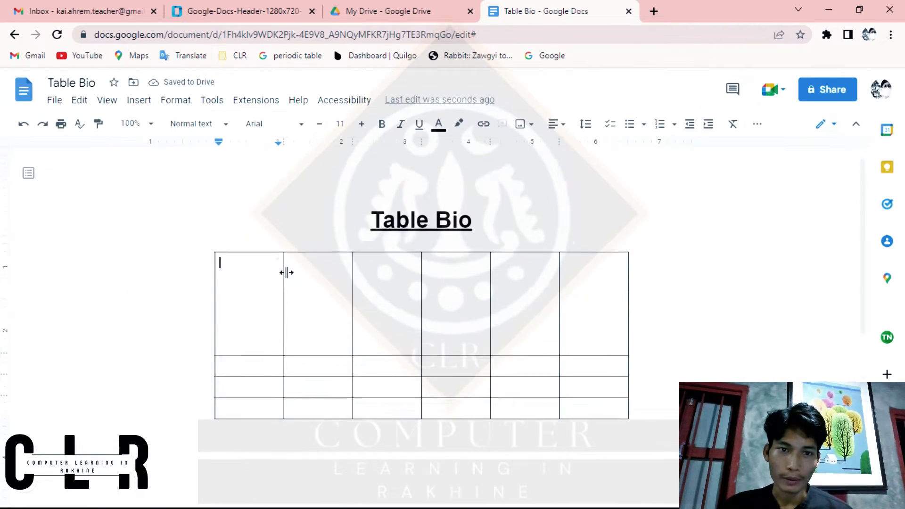
# Step: Delete the table's last two columns and increase the first row's height to about 2.4 inches
pyautogui.scroll(1, 286, 273)
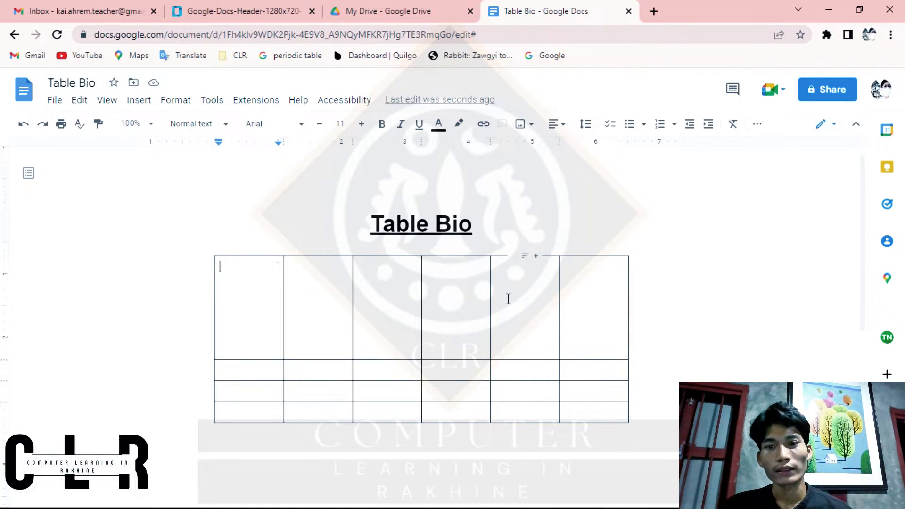
pyautogui.moveTo(509, 298); pyautogui.dragTo(634, 420)
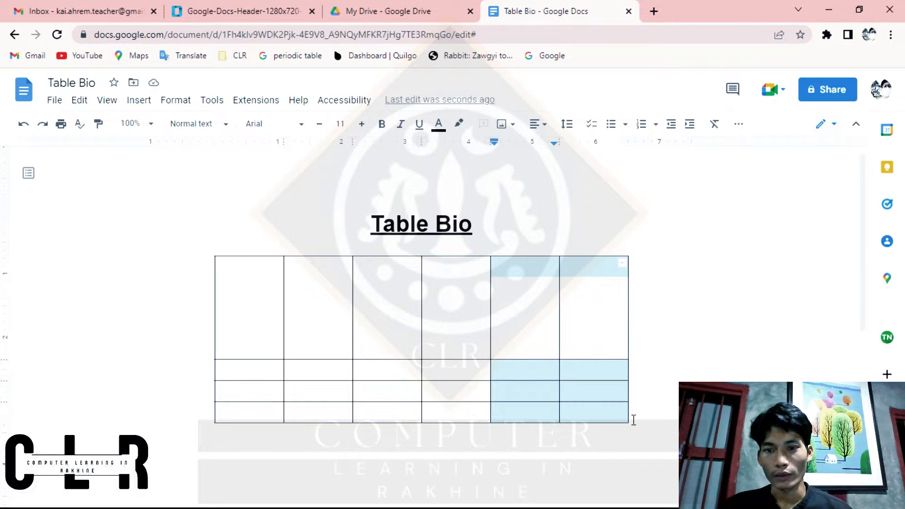
pyautogui.click(521, 303)
pyautogui.moveTo(522, 303); pyautogui.dragTo(630, 420)
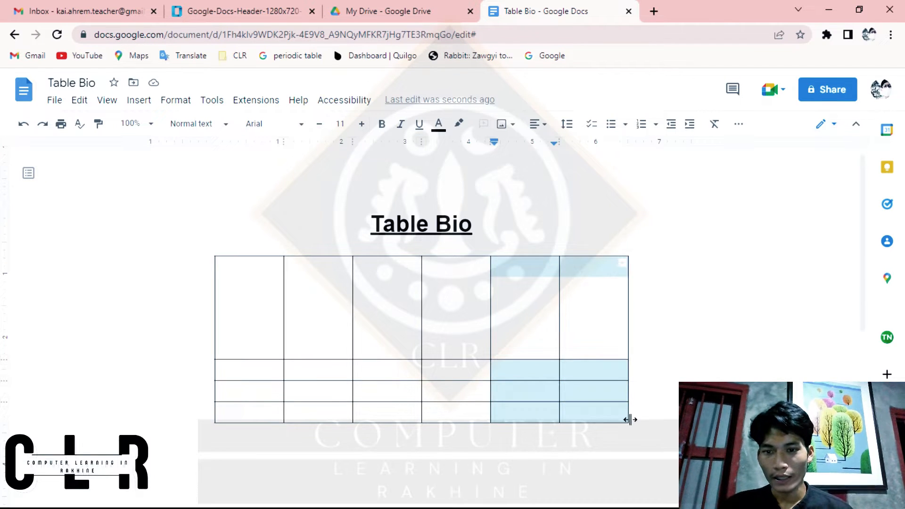
pyautogui.rightClick(590, 405)
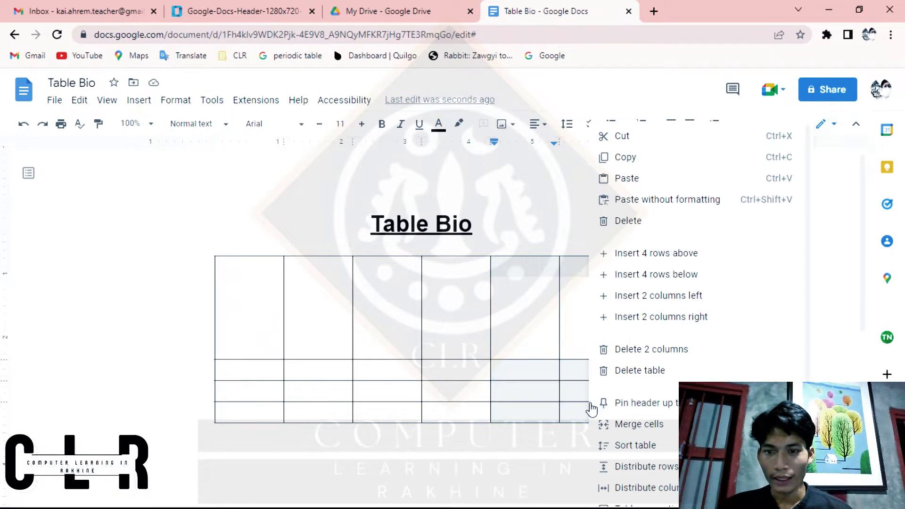
pyautogui.click(646, 349)
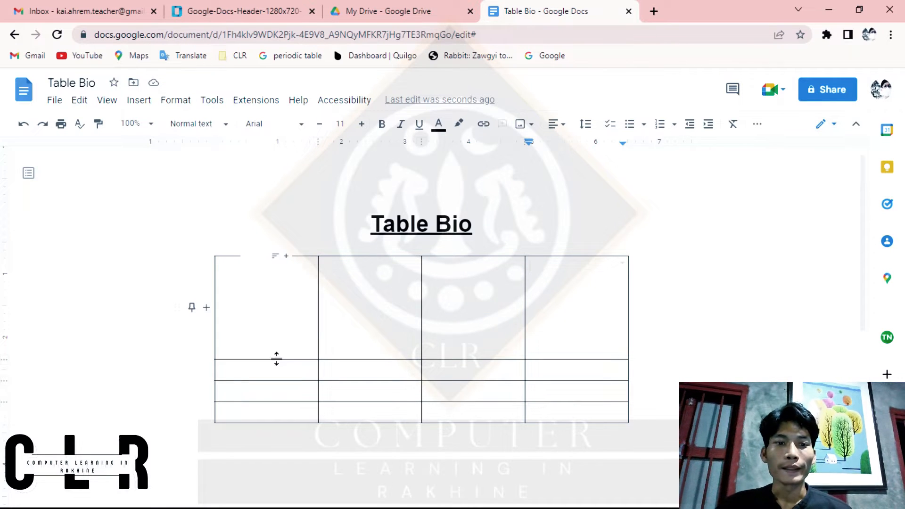
pyautogui.moveTo(277, 359); pyautogui.dragTo(273, 412)
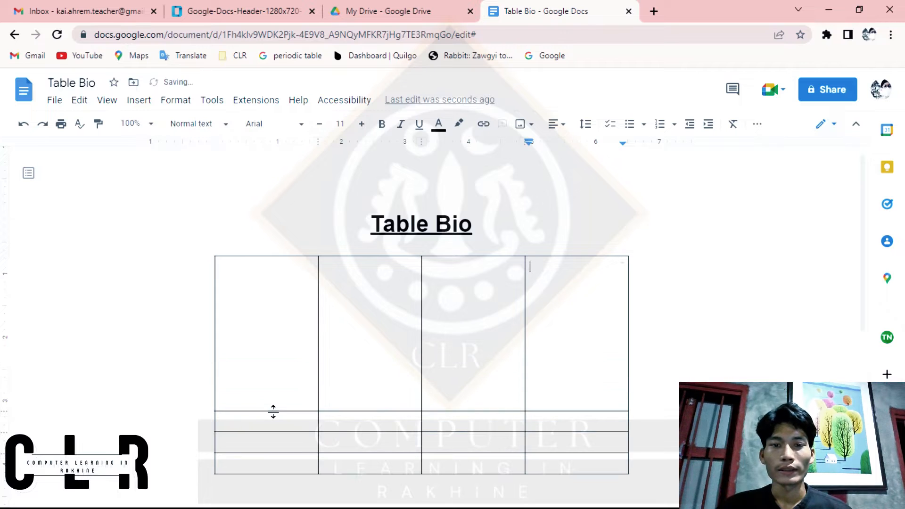
pyautogui.click(268, 278)
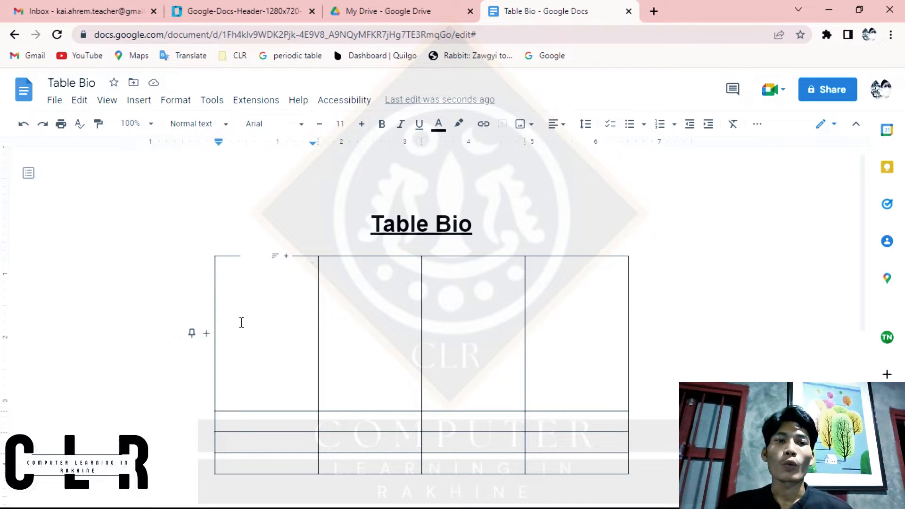
# Step: Open the Google home page in a new browser tab
pyautogui.click(655, 11)
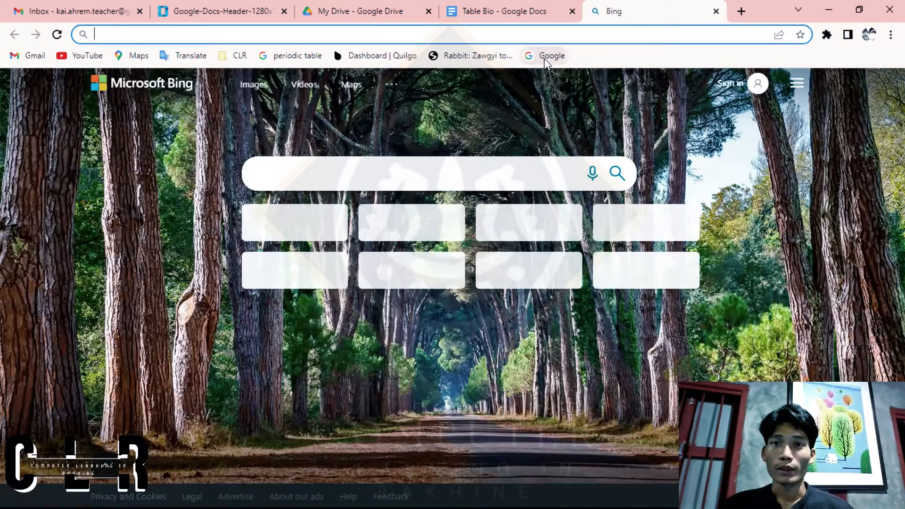
pyautogui.click(546, 57)
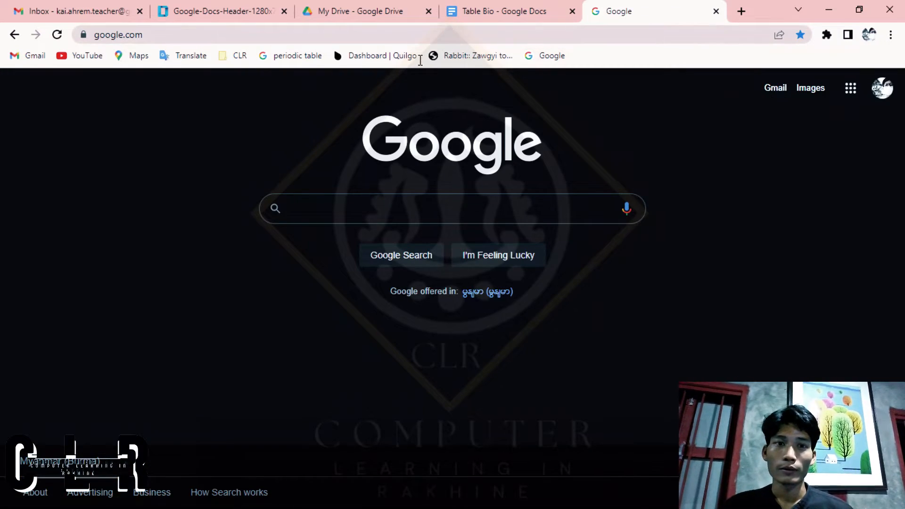
pyautogui.click(256, 32)
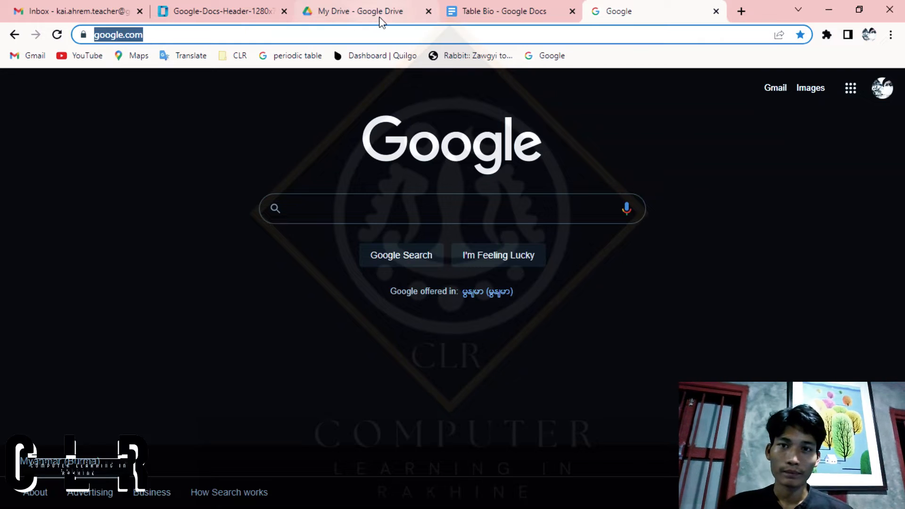
pyautogui.write('go')
pyautogui.press('Return')
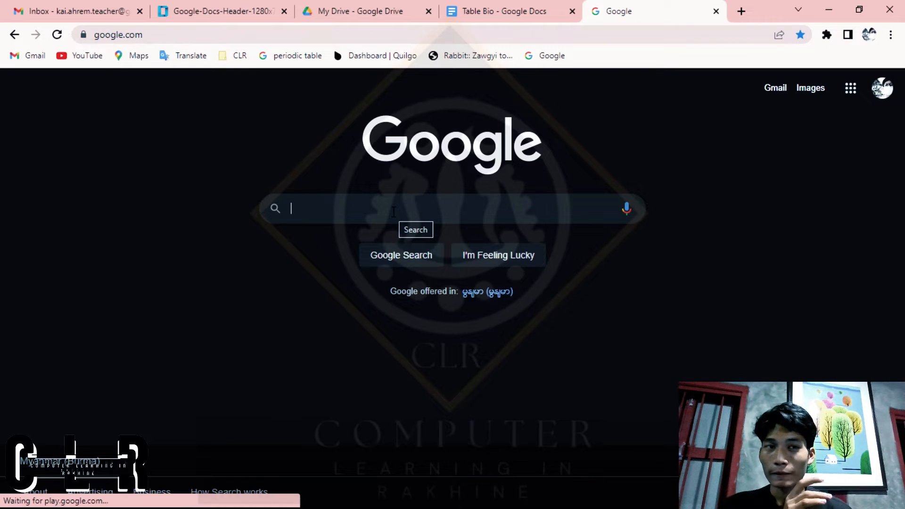
# Step: Search Google for "Halsey" and browse the image results for the singer
pyautogui.click(468, 7)
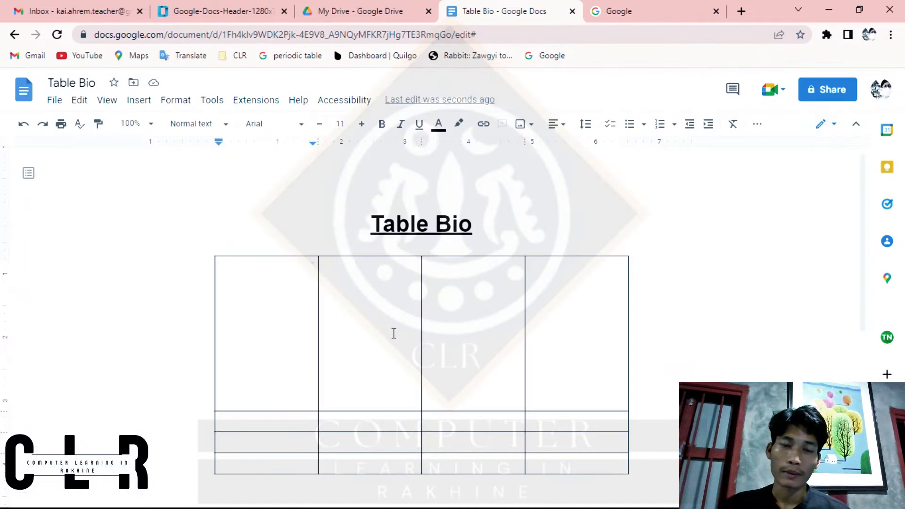
pyautogui.scroll(-1, 393, 333)
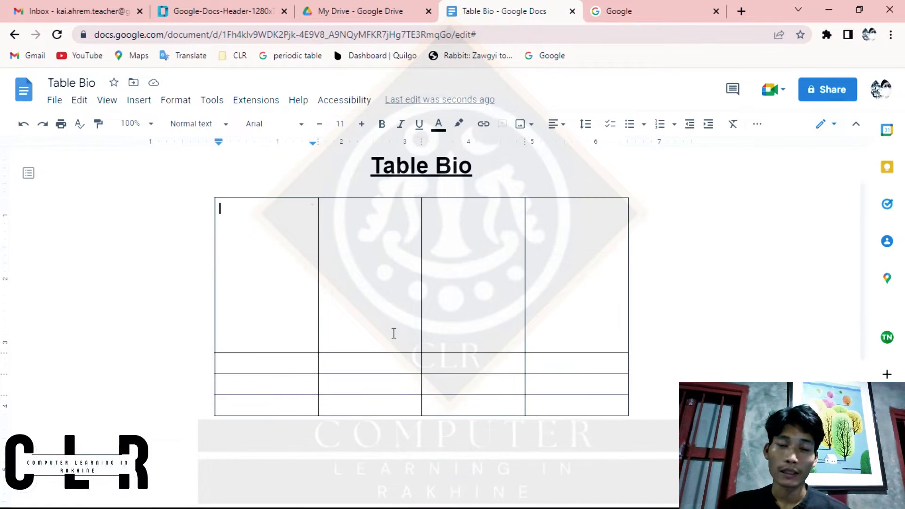
pyautogui.click(617, 7)
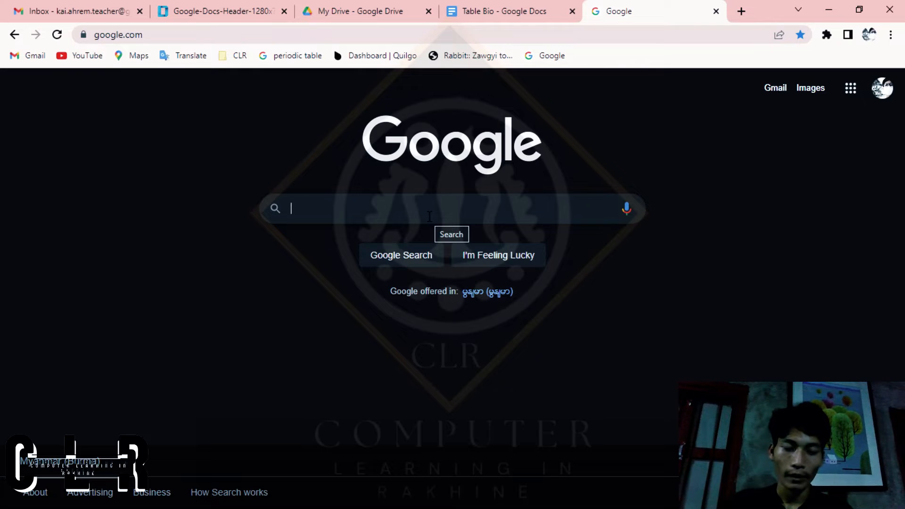
pyautogui.write('Halsey')
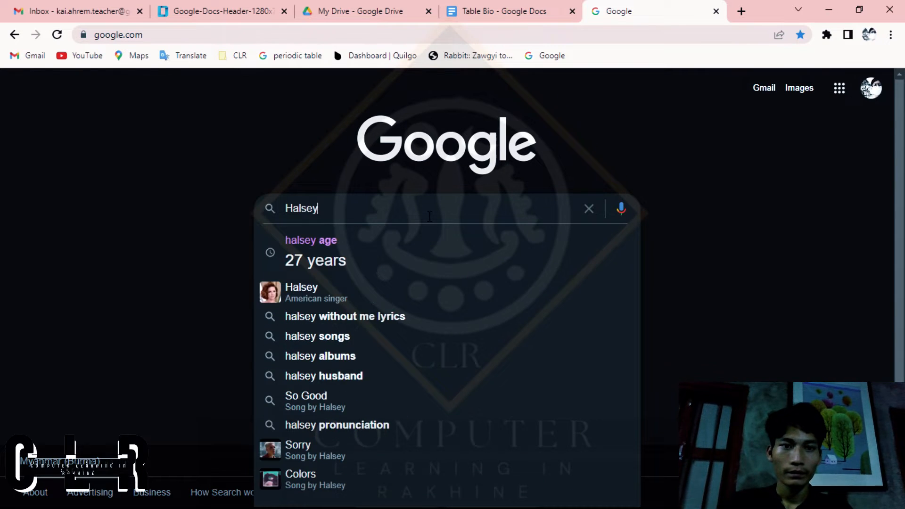
pyautogui.press('Return')
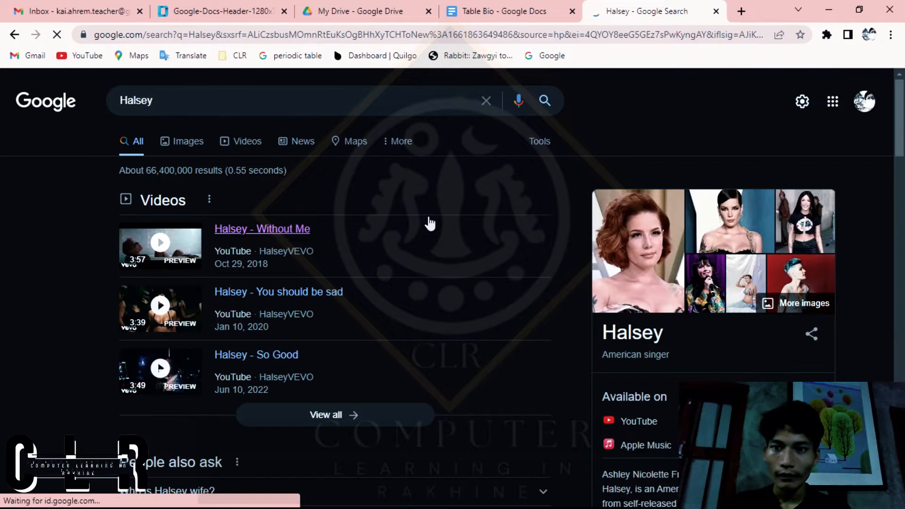
pyautogui.click(164, 142)
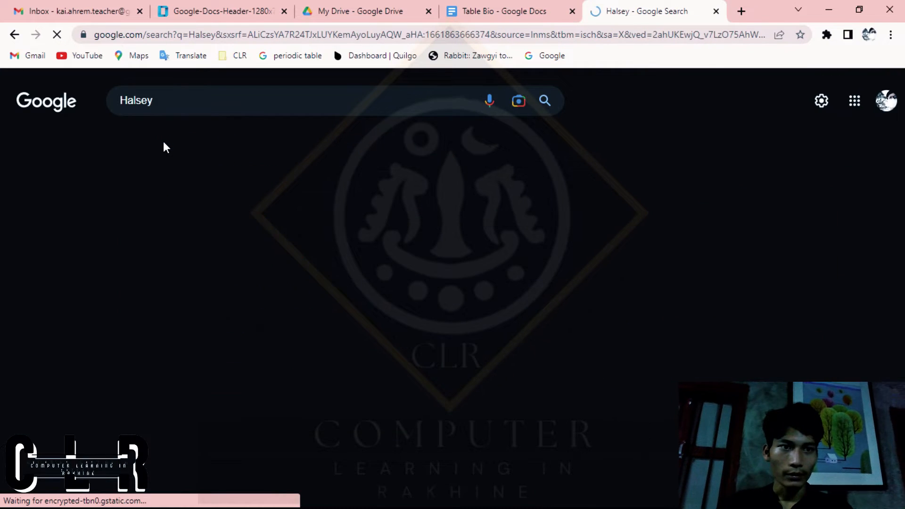
pyautogui.scroll(-1, 405, 291)
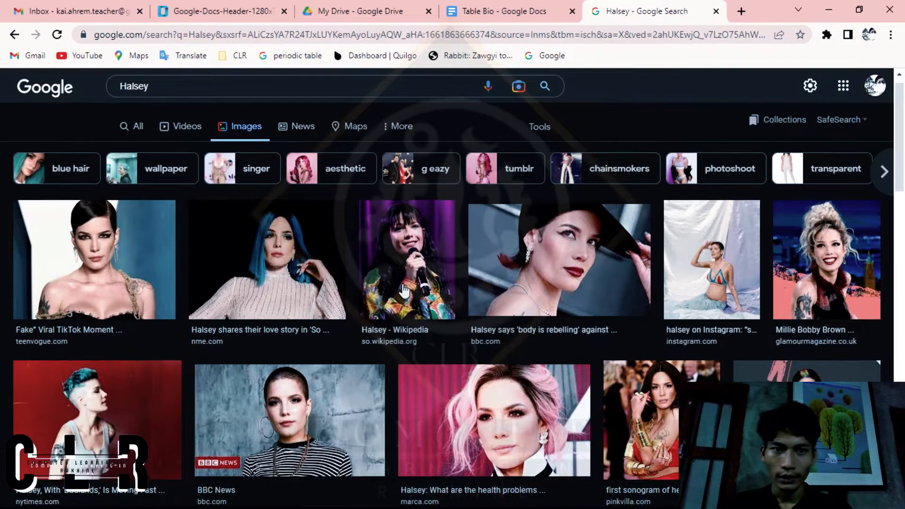
pyautogui.scroll(-3, 404, 291)
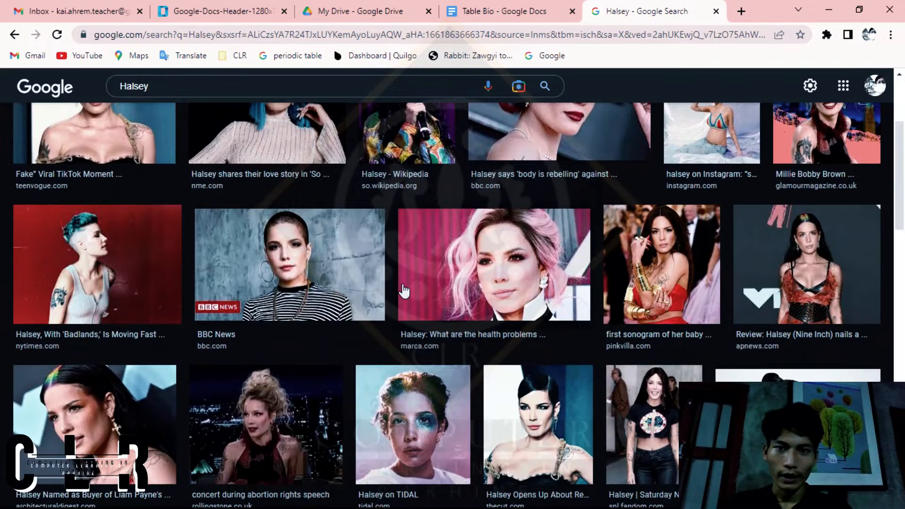
pyautogui.scroll(-4, 404, 290)
pyautogui.scroll(-3, 404, 291)
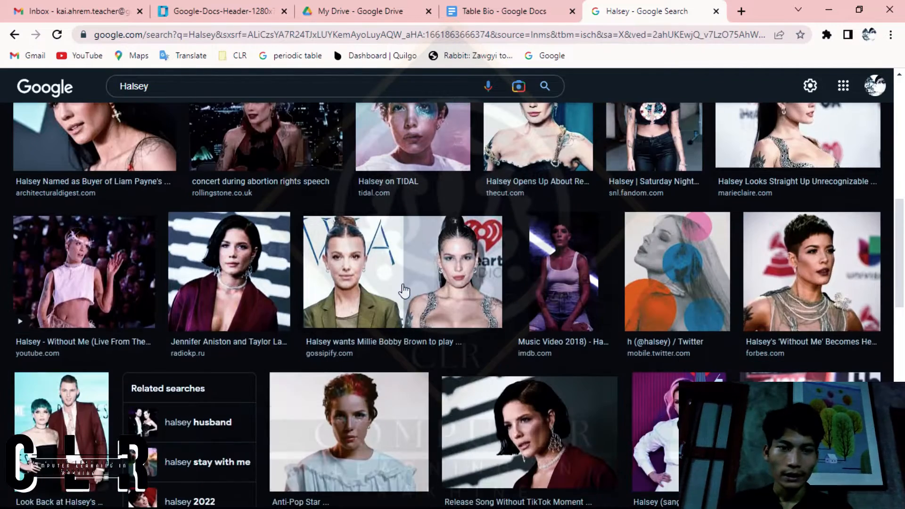
pyautogui.click(490, 11)
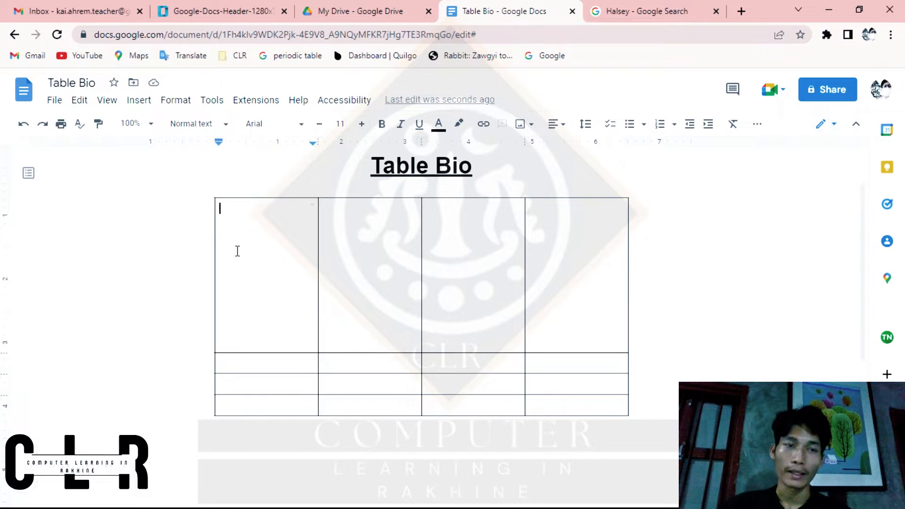
pyautogui.click(137, 107)
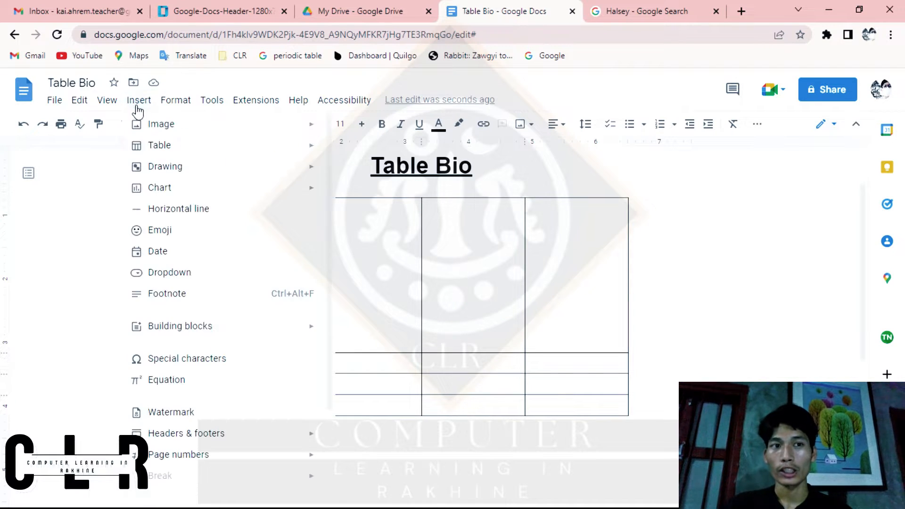
pyautogui.moveTo(222, 126)
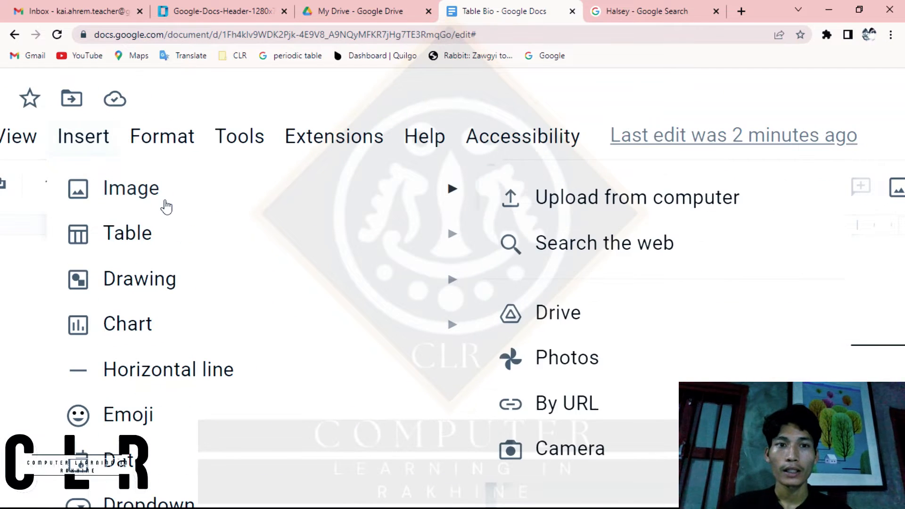
pyautogui.moveTo(401, 233)
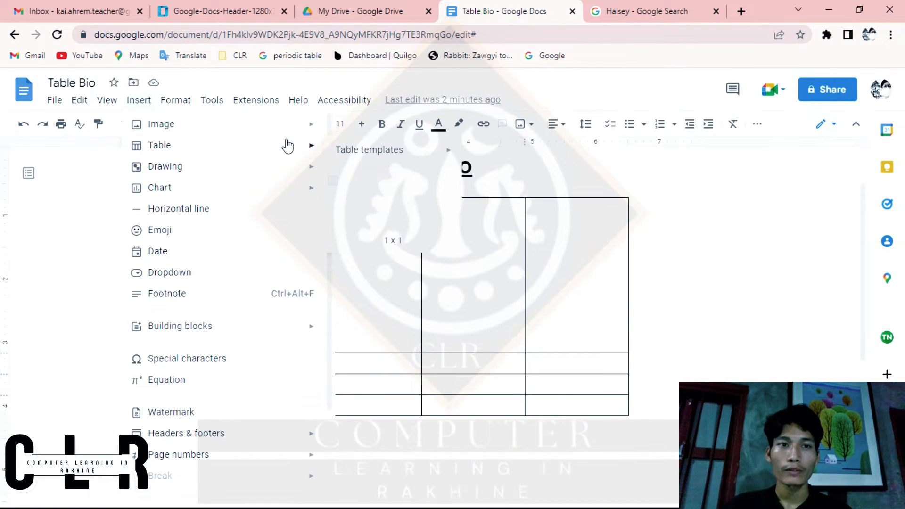
pyautogui.moveTo(313, 124)
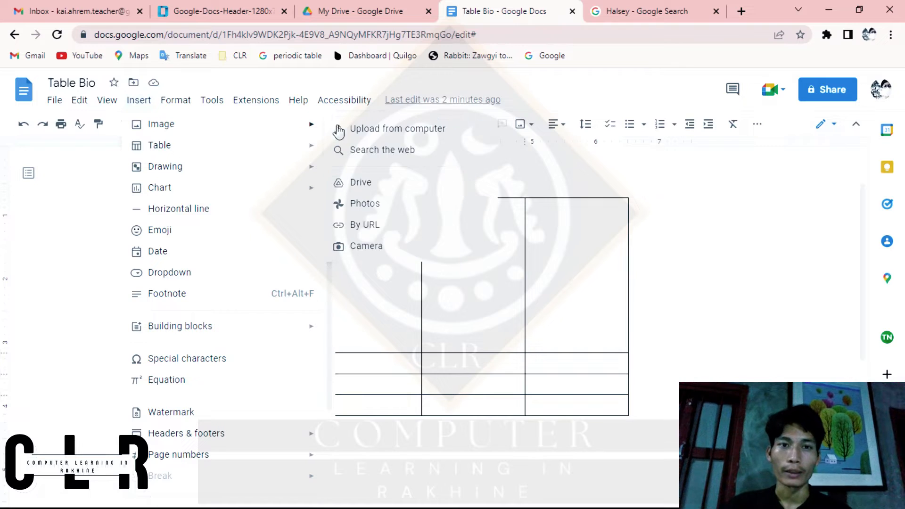
pyautogui.click(372, 133)
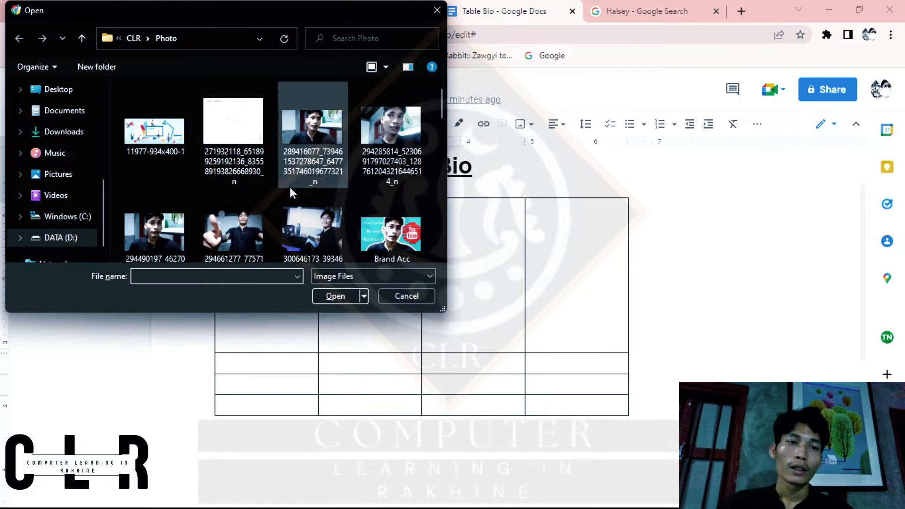
pyautogui.scroll(-5, 290, 188)
pyautogui.scroll(3, 290, 188)
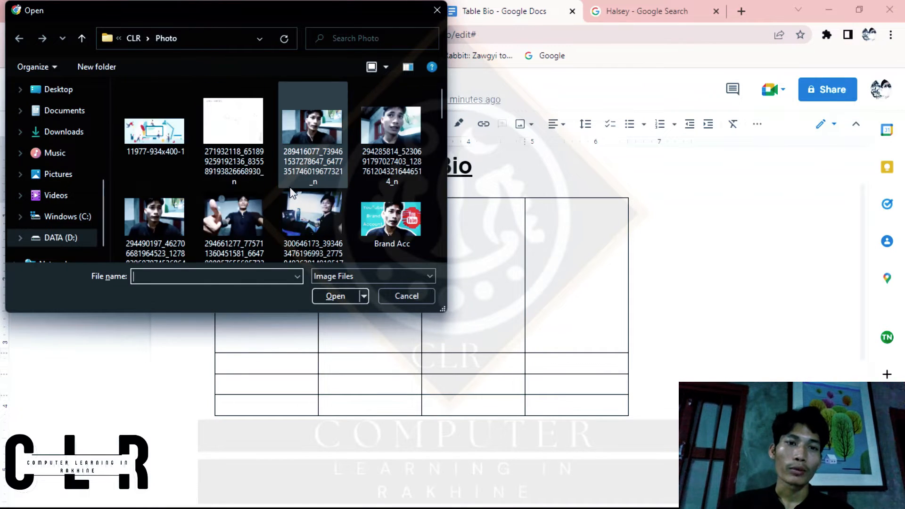
pyautogui.scroll(-2, 290, 188)
pyautogui.scroll(2, 290, 188)
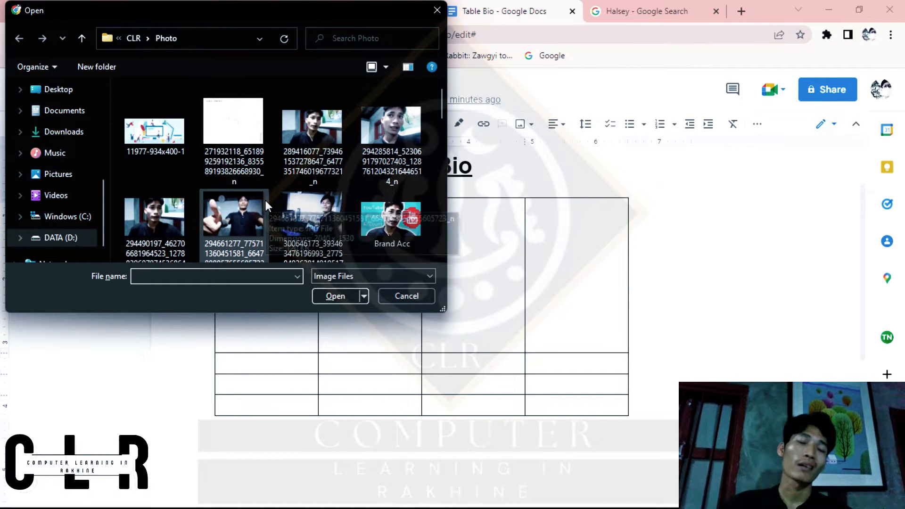
pyautogui.click(66, 238)
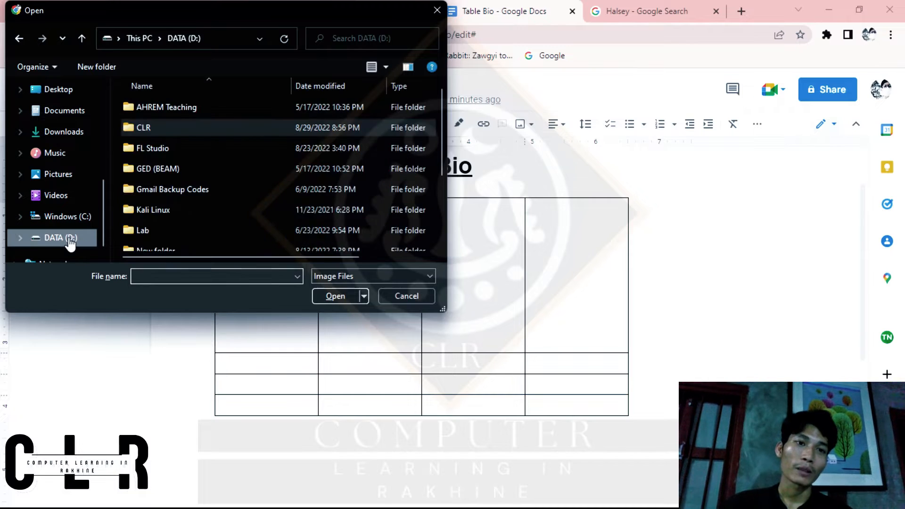
pyautogui.scroll(-2, 252, 115)
pyautogui.scroll(2, 252, 115)
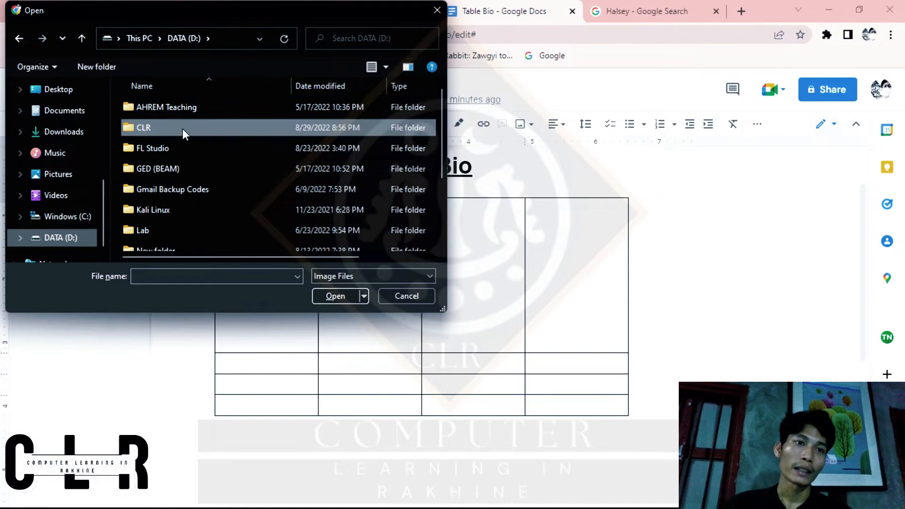
pyautogui.doubleClick(149, 131)
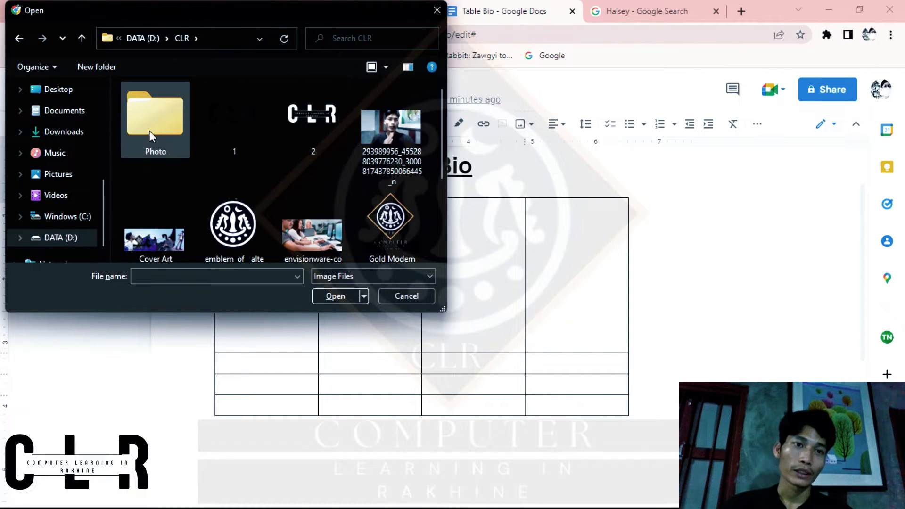
pyautogui.doubleClick(149, 131)
pyautogui.scroll(-3, 302, 176)
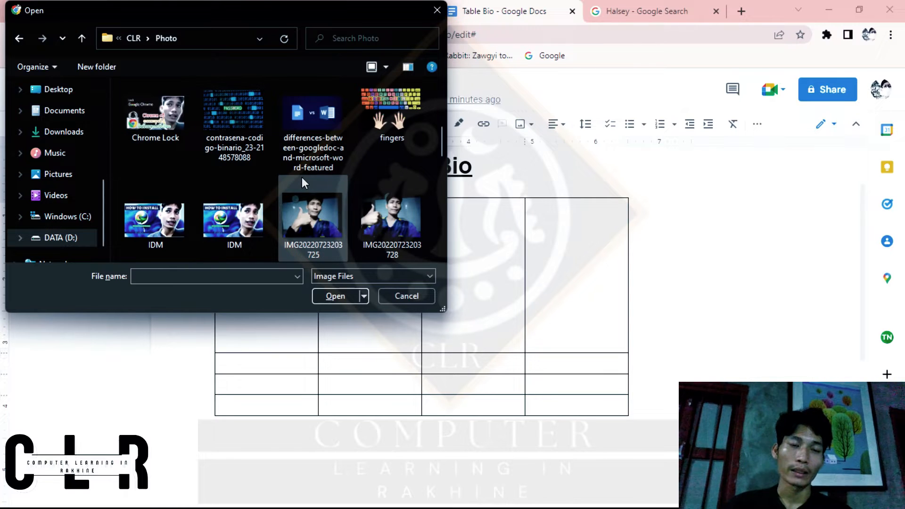
pyautogui.click(317, 223)
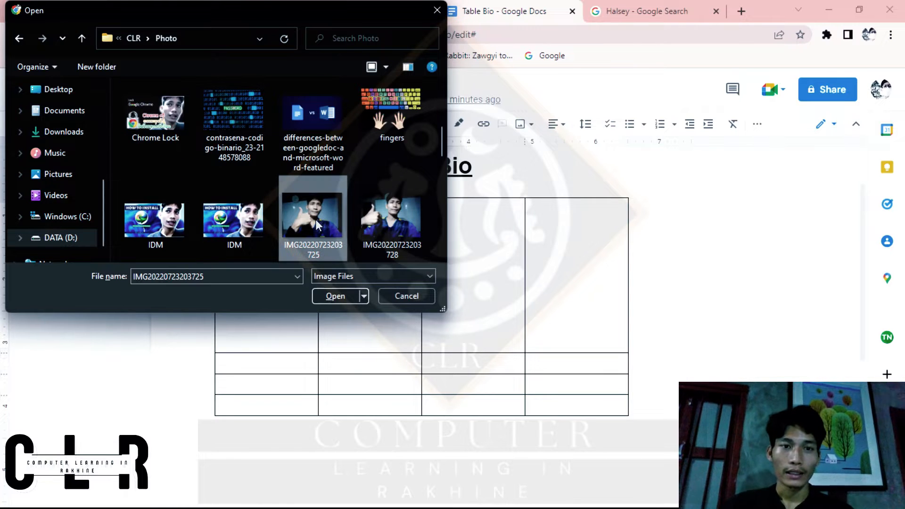
pyautogui.click(415, 296)
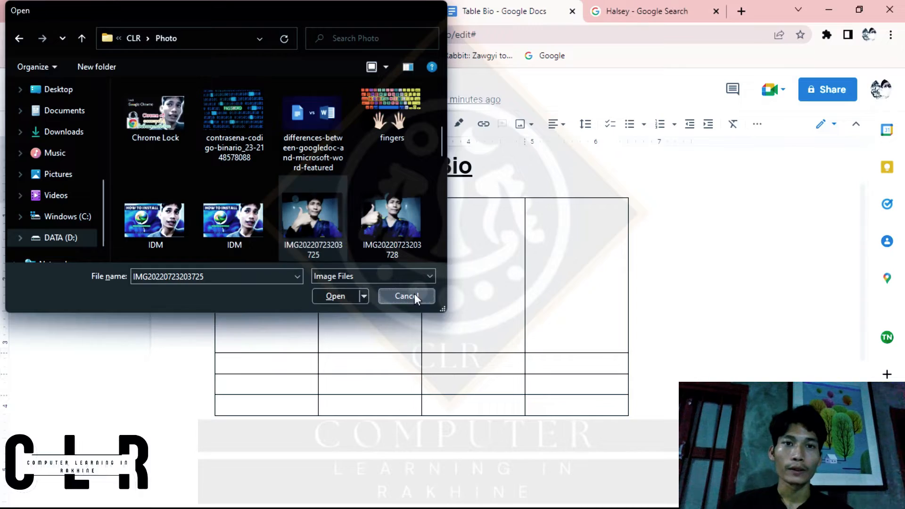
# Step: Browse the Halsey image results for a suitable portrait, previewing the Billboard and Pinkvilla pictures
pyautogui.click(659, 11)
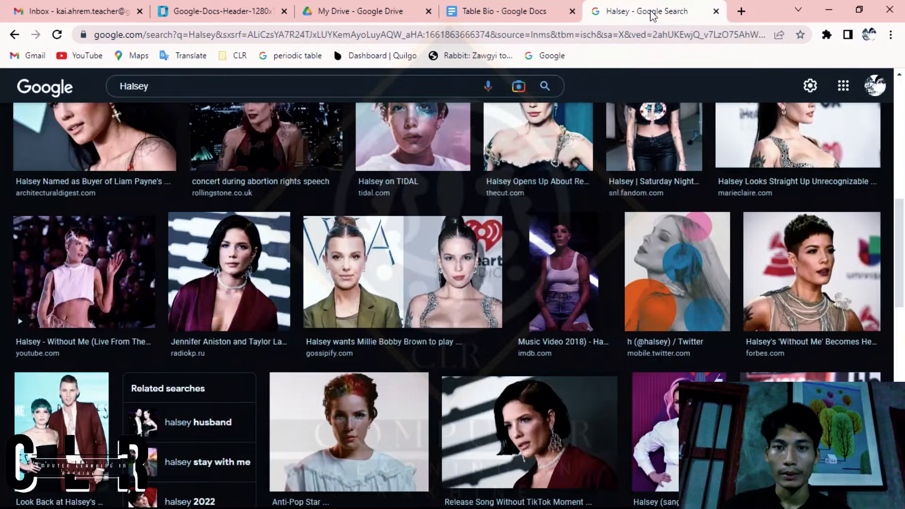
pyautogui.scroll(-2, 426, 286)
pyautogui.scroll(-1, 426, 285)
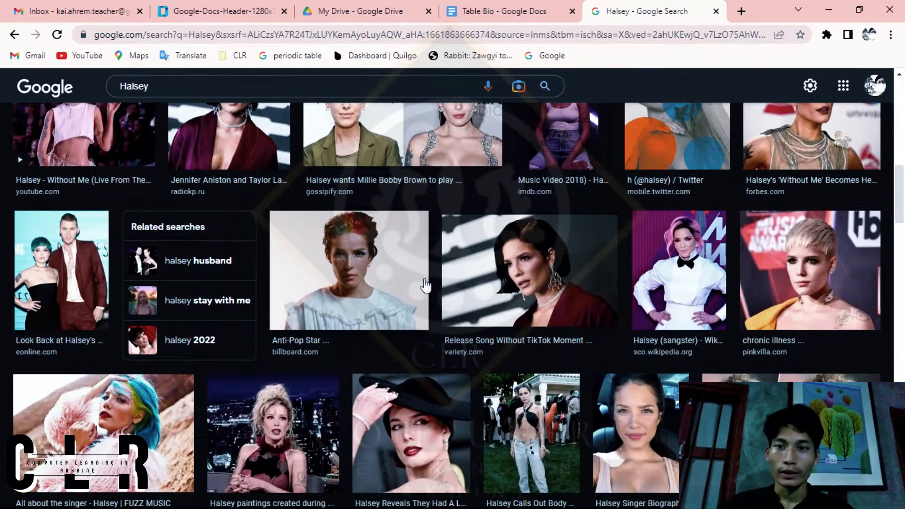
pyautogui.scroll(-2, 426, 286)
pyautogui.scroll(-5, 425, 285)
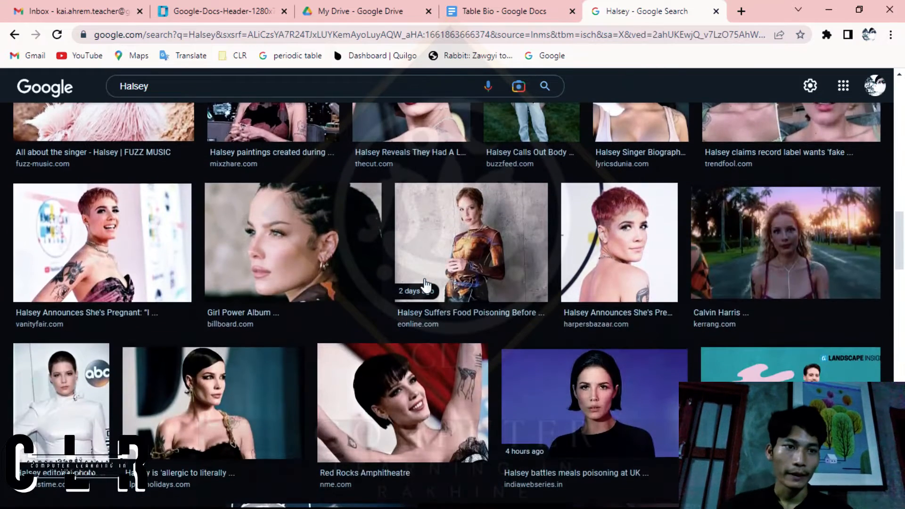
pyautogui.scroll(-2, 426, 286)
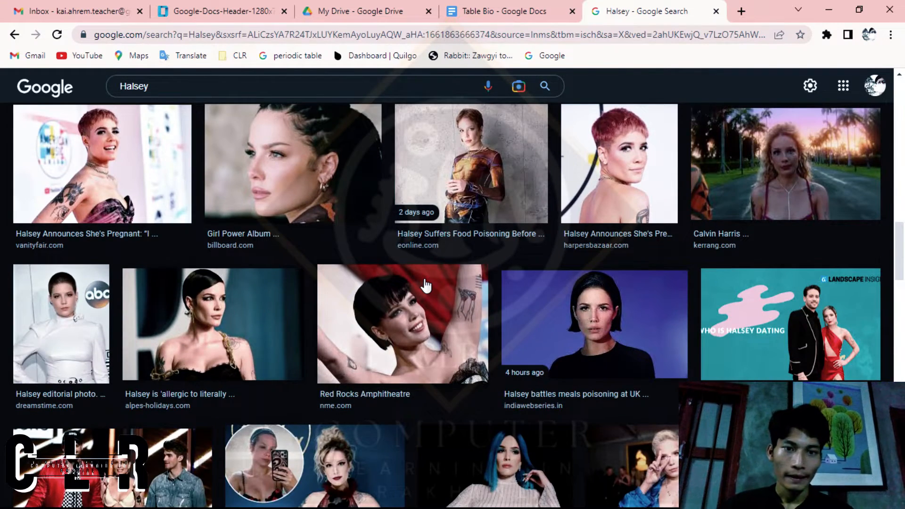
pyautogui.click(319, 165)
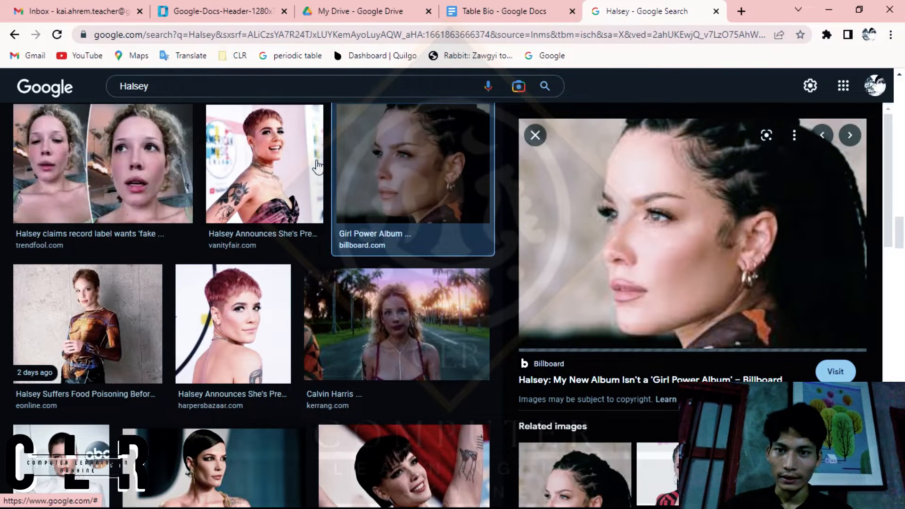
pyautogui.scroll(-3, 616, 277)
pyautogui.scroll(3, 613, 276)
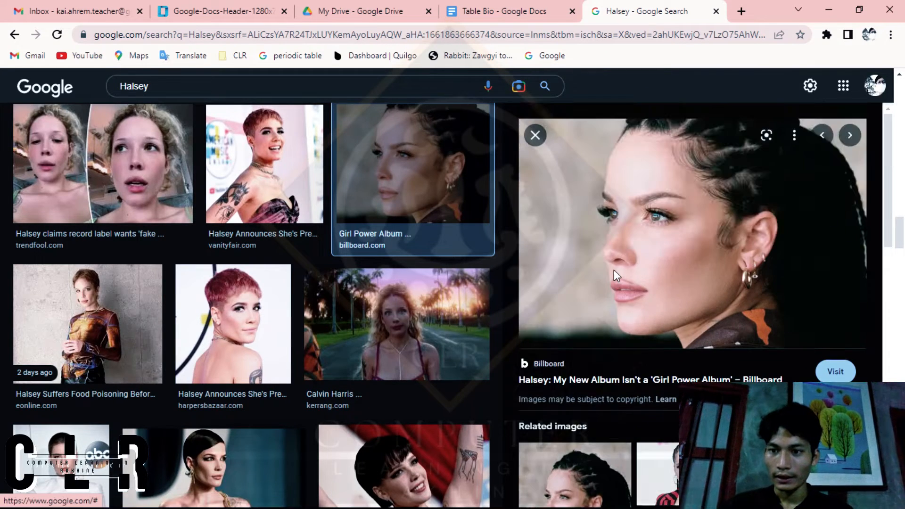
pyautogui.scroll(-5, 614, 270)
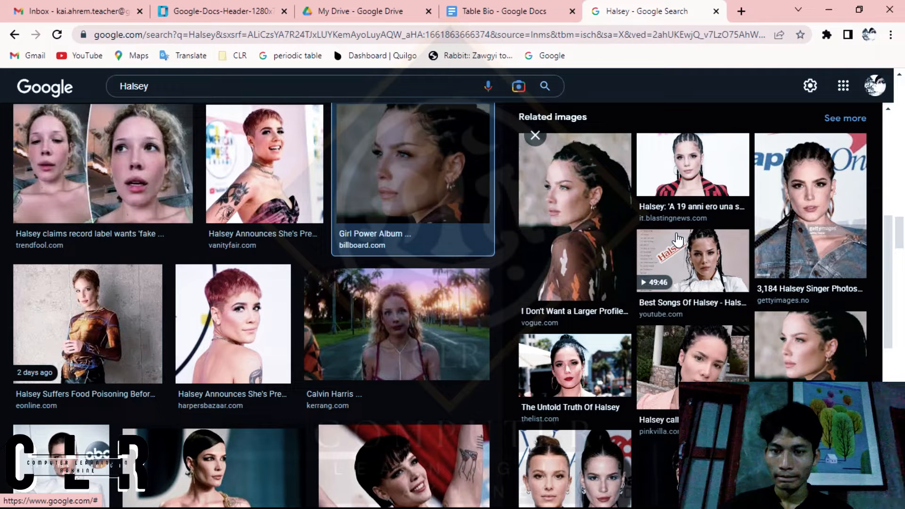
pyautogui.scroll(5, 677, 239)
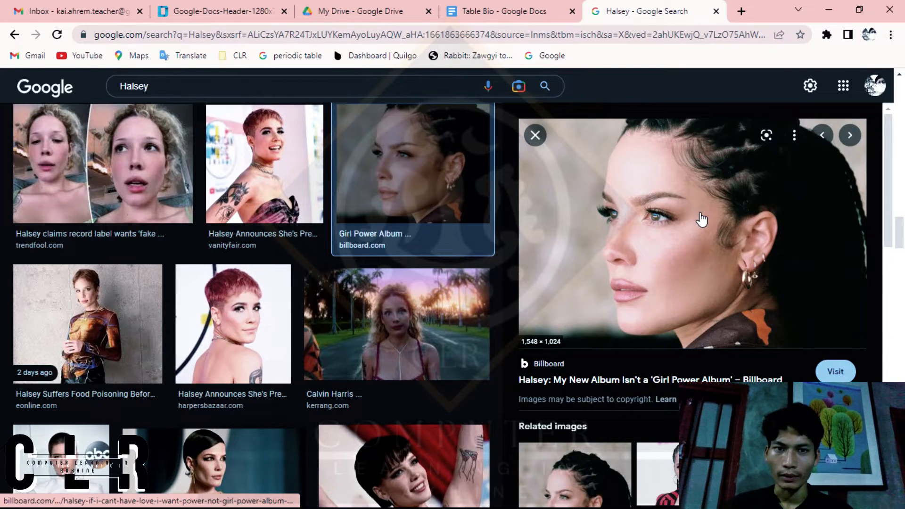
pyautogui.scroll(5, 356, 280)
pyautogui.scroll(-3, 357, 279)
pyautogui.scroll(3, 357, 279)
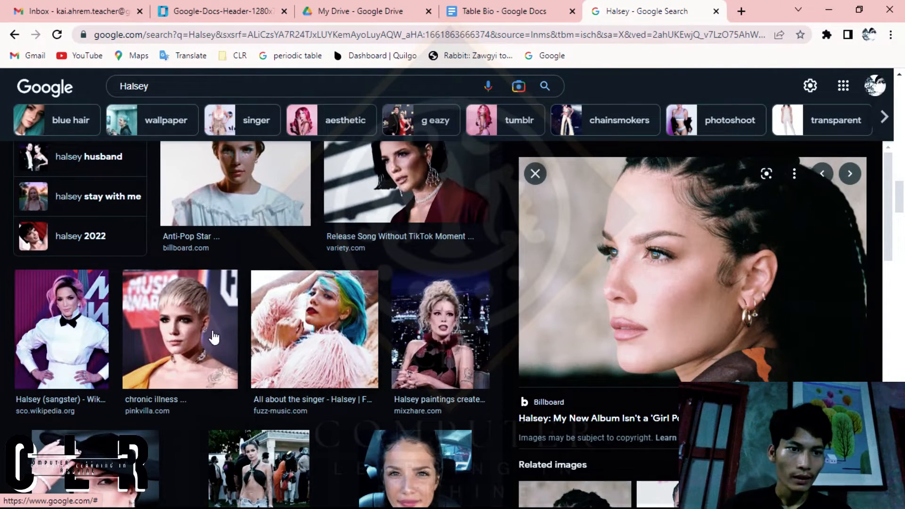
pyautogui.click(187, 338)
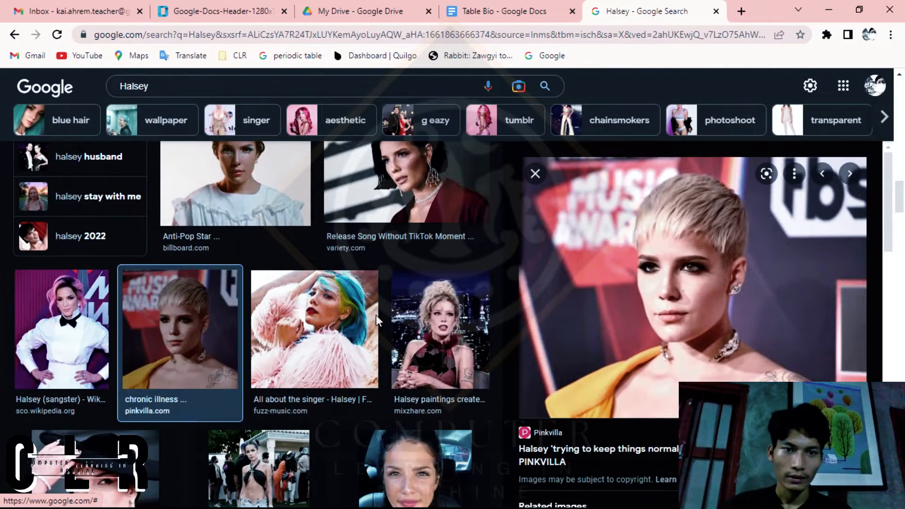
# Step: Preview the Fuzz Music picture of Halsey with blue hair and a pink feathery coat, and copy the image
pyautogui.click(344, 323)
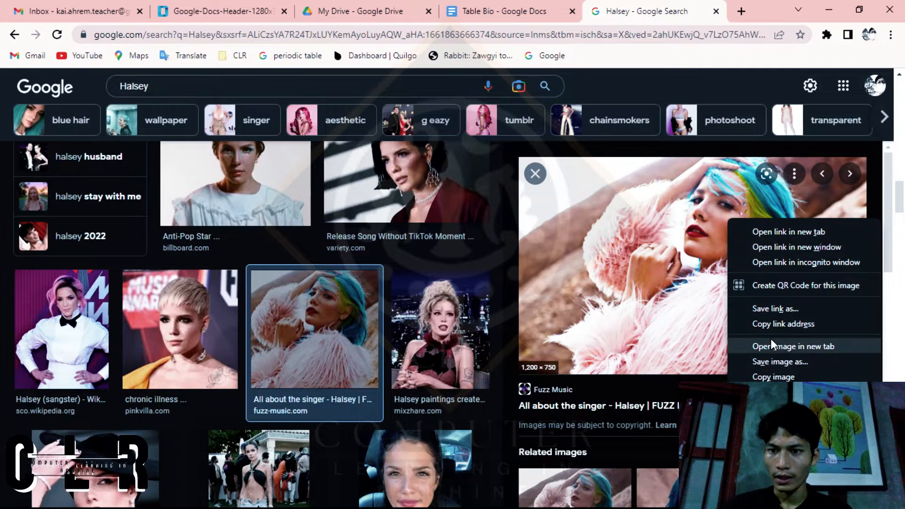
pyautogui.rightClick(638, 252)
pyautogui.rightClick(624, 237)
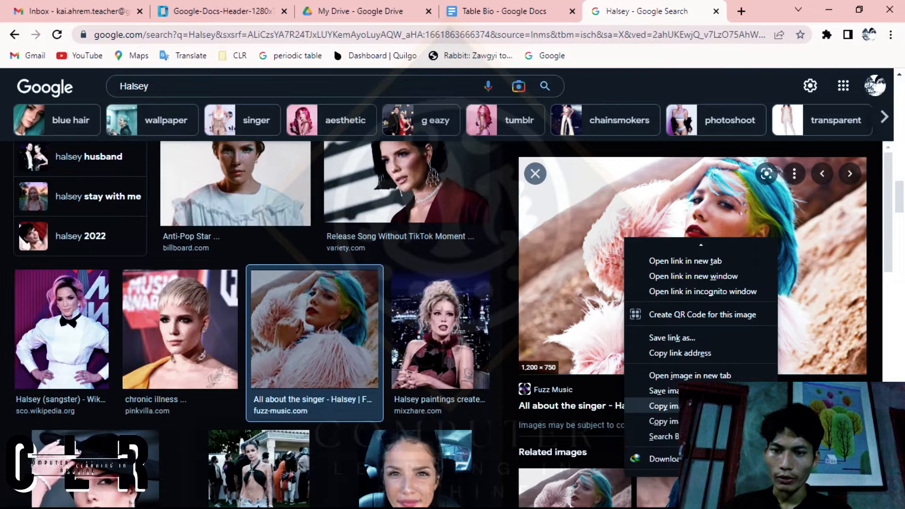
pyautogui.click(665, 406)
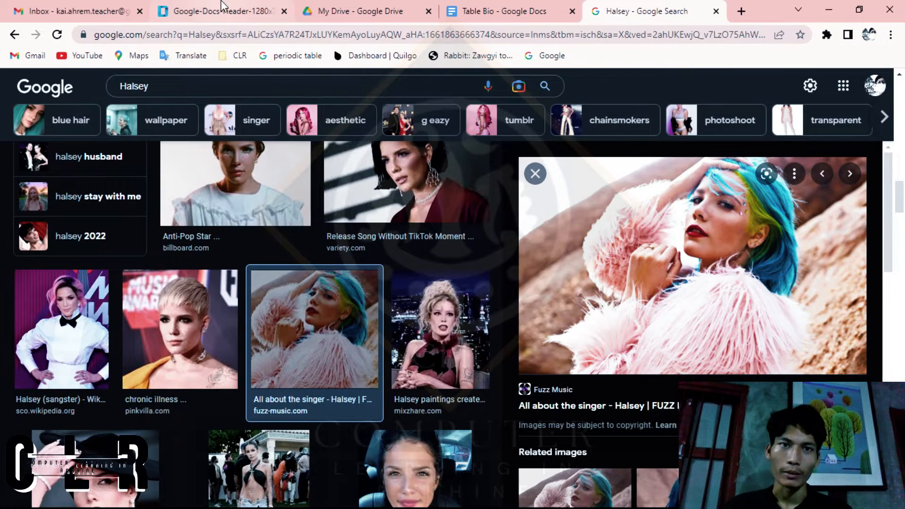
# Step: Paste the copied Halsey picture into the first cell of the table in the Table Bio document
pyautogui.click(490, 7)
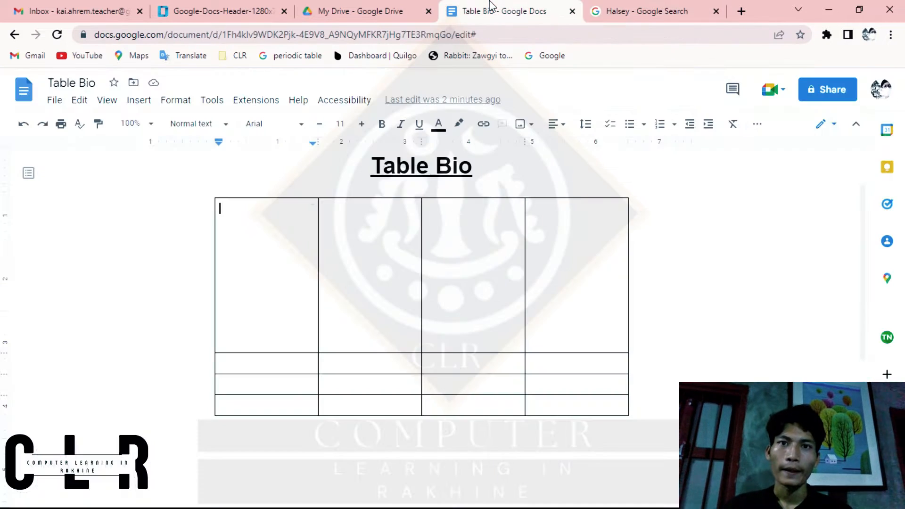
pyautogui.rightClick(238, 237)
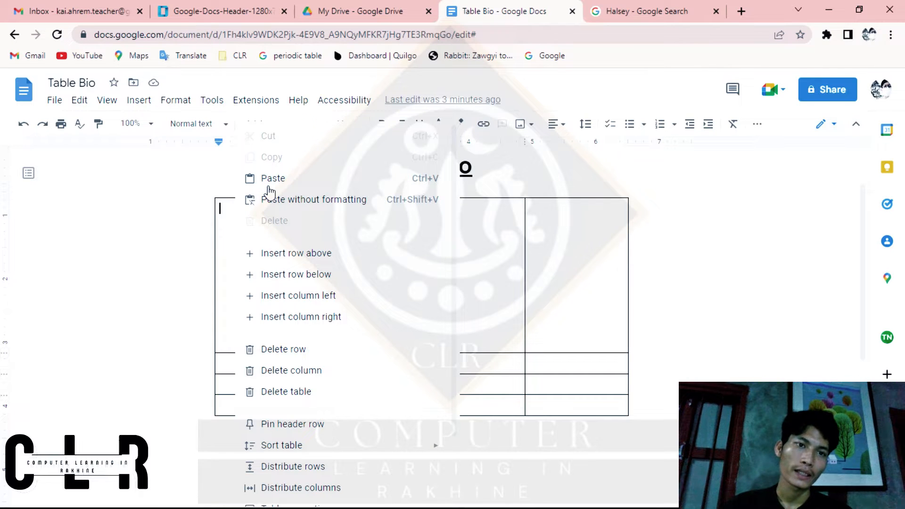
pyautogui.click(643, 10)
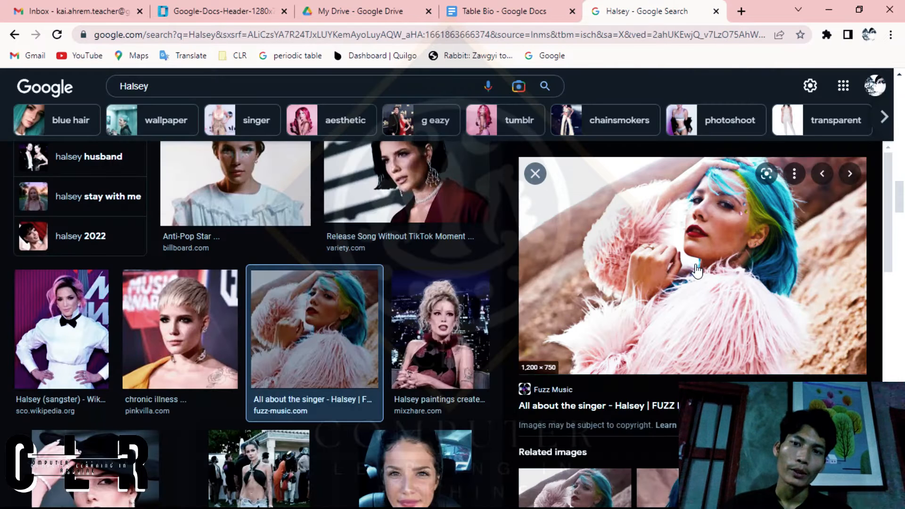
pyautogui.click(502, 11)
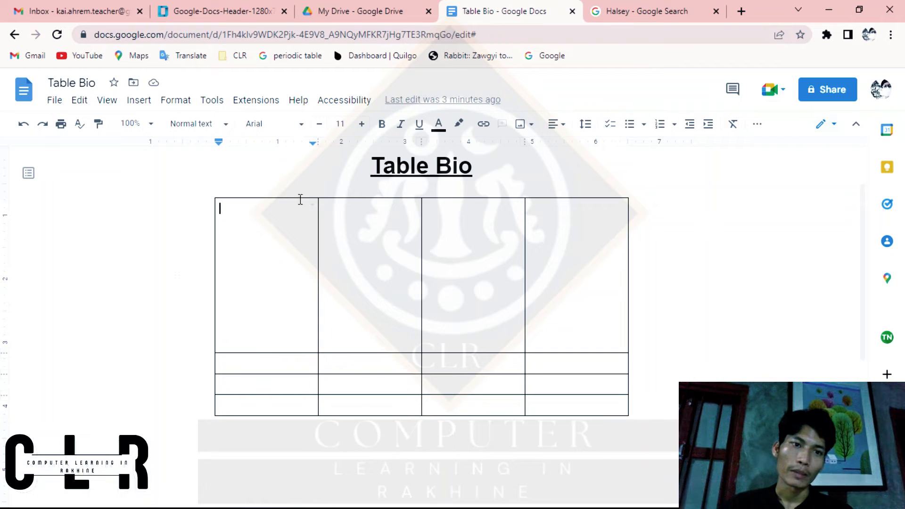
pyautogui.rightClick(244, 261)
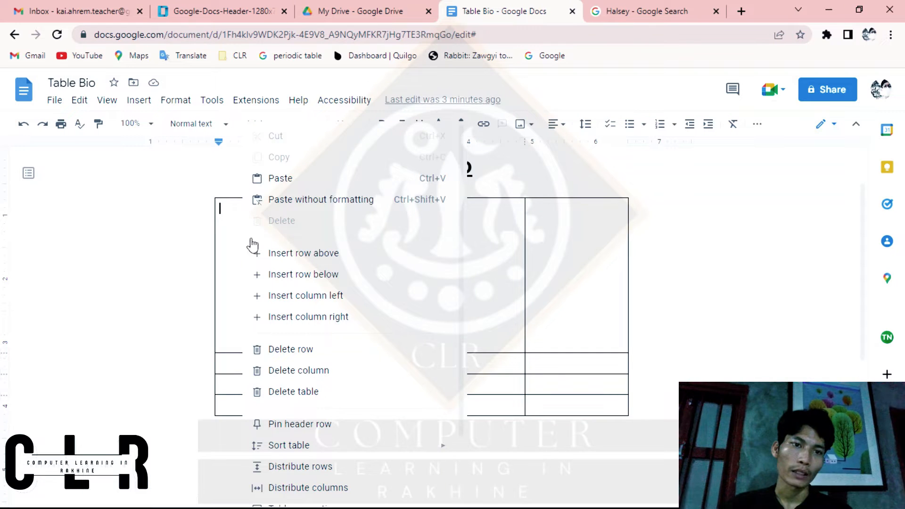
pyautogui.click(301, 176)
# Step: Enlarge the pasted picture proportionally to about 3.7 by 2.3 inches so it fills the first row's height
pyautogui.click(274, 241)
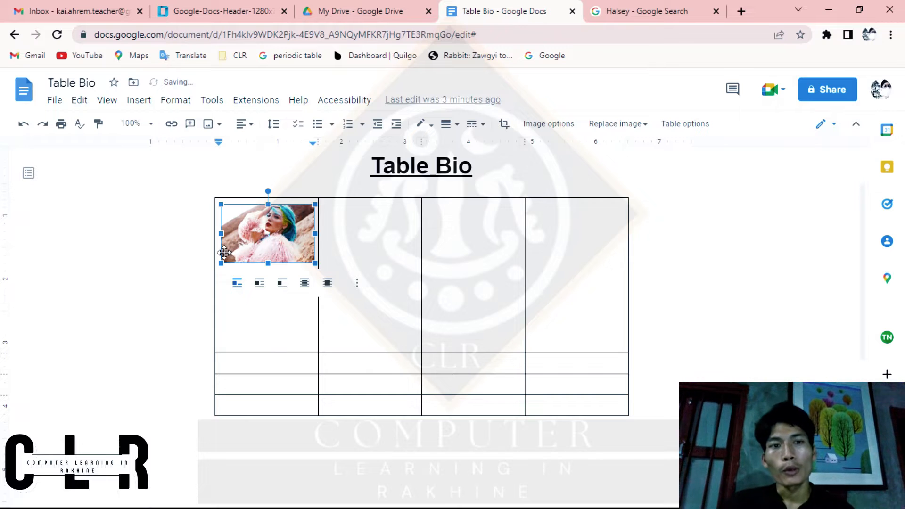
pyautogui.moveTo(220, 263); pyautogui.dragTo(185, 313)
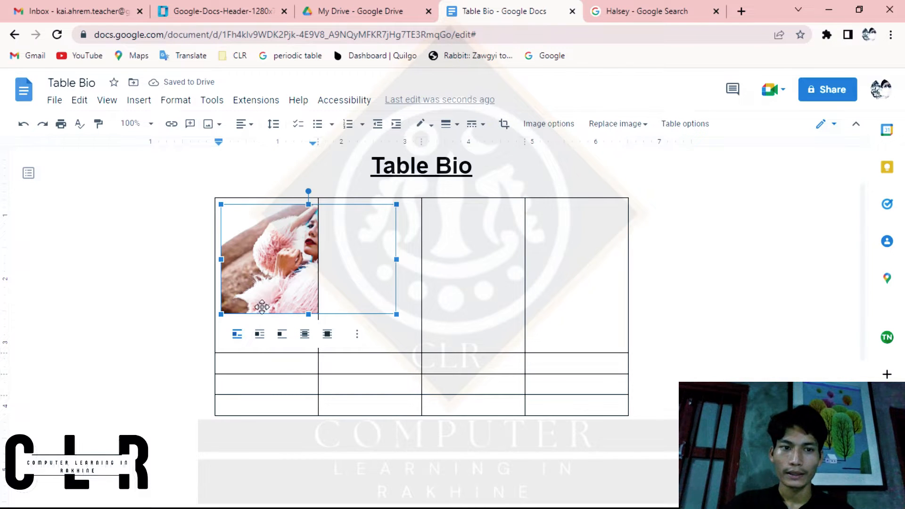
pyautogui.moveTo(221, 315); pyautogui.dragTo(202, 355)
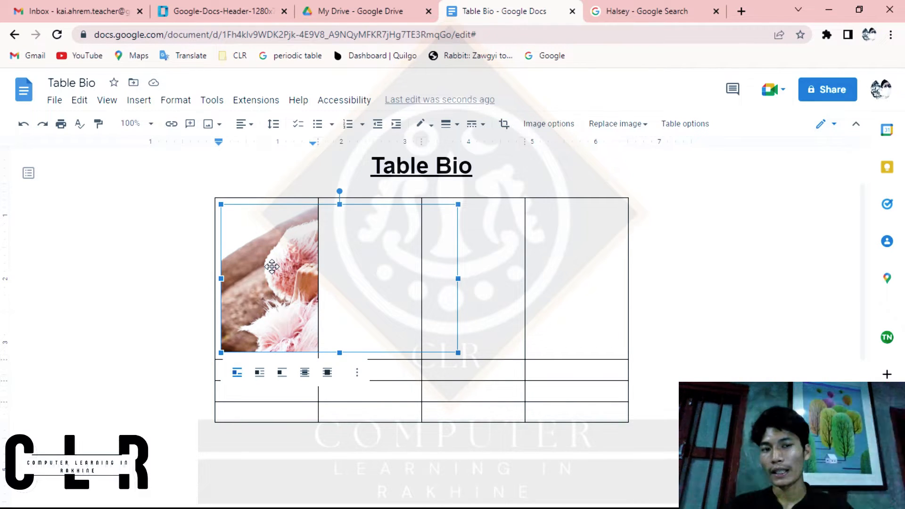
# Step: Crop the picture to about 1.5 inches wide to fit the first cell, with the singer's face inside the frame
pyautogui.hotkey('ctrl', 'a')
pyautogui.click(272, 267)
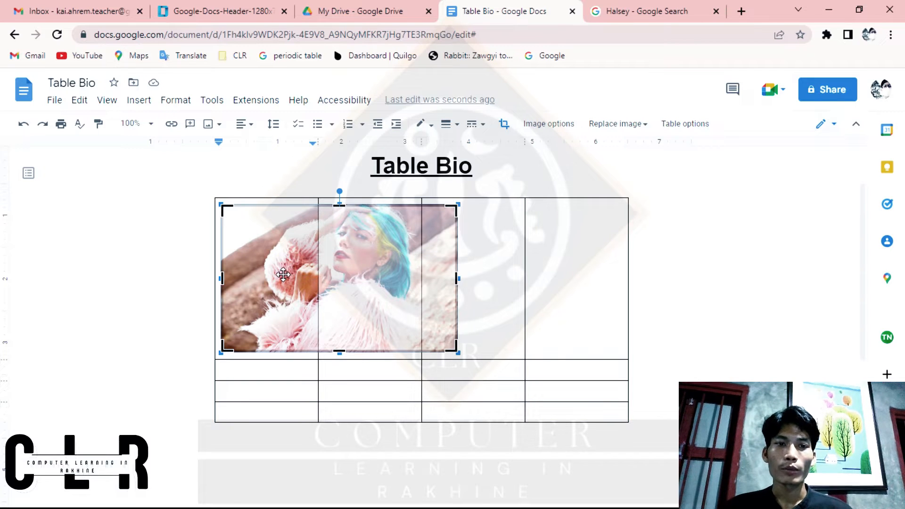
pyautogui.moveTo(283, 274); pyautogui.dragTo(185, 275)
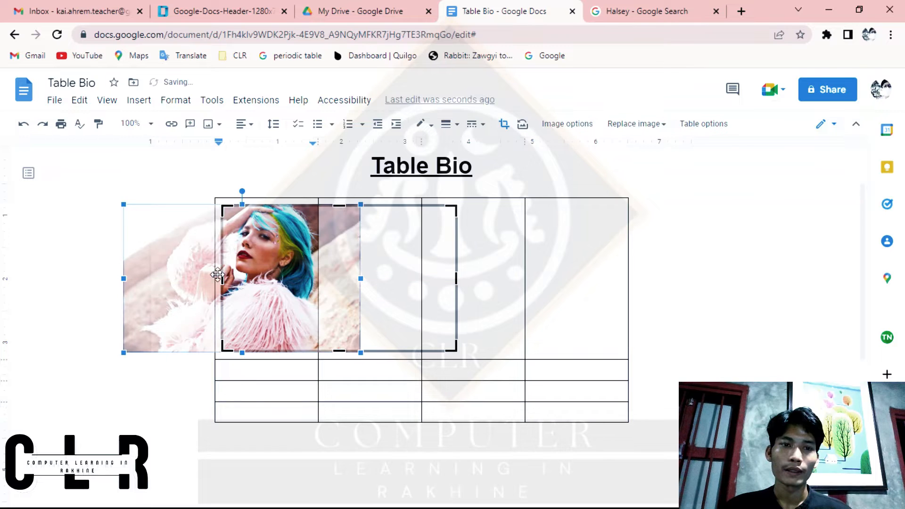
pyautogui.moveTo(252, 274); pyautogui.dragTo(213, 280)
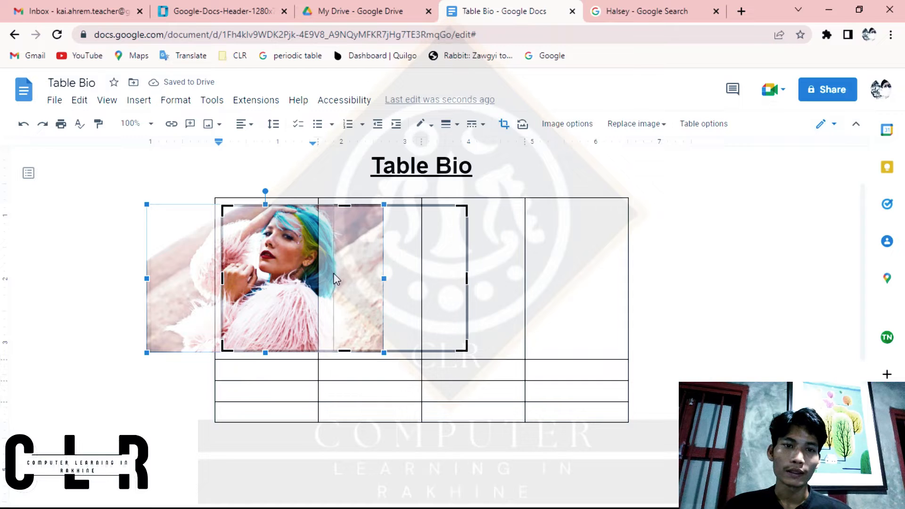
pyautogui.moveTo(318, 272); pyautogui.dragTo(314, 272)
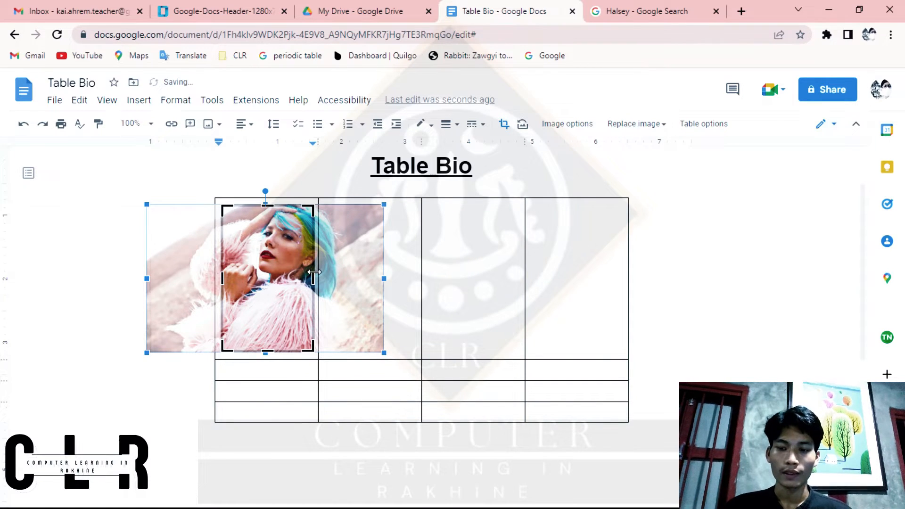
pyautogui.press('Return')
pyautogui.click(375, 290)
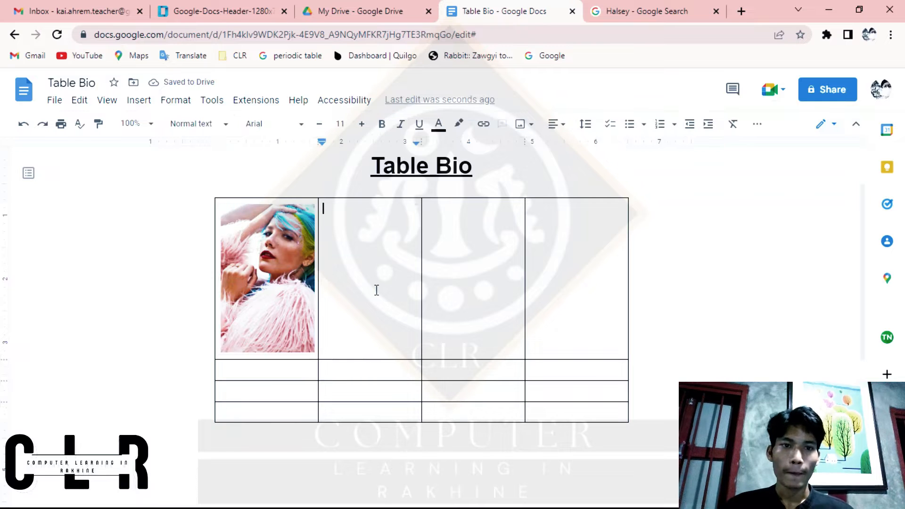
# Step: Extend the table's left edge about 0.5 inch and right edge about 0.8 inch outward, and widen the third column slightly
pyautogui.click(281, 286)
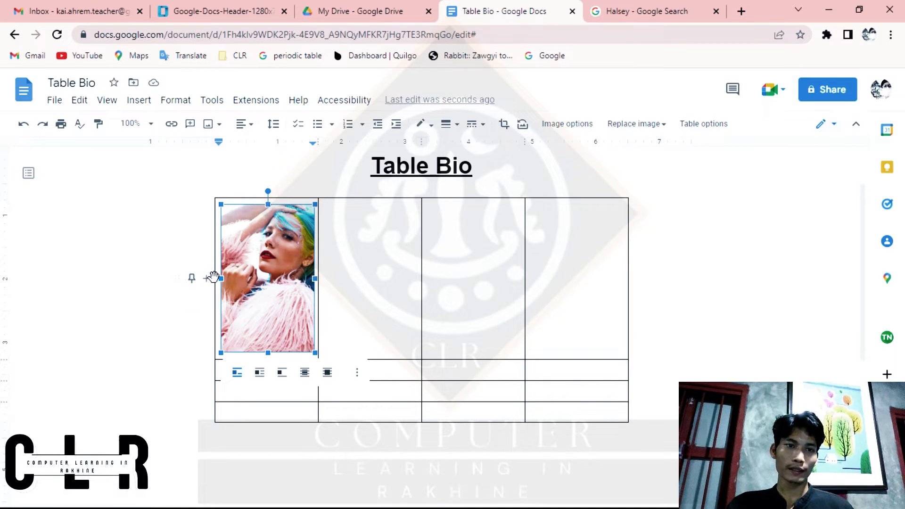
pyautogui.scroll(5, 209, 265)
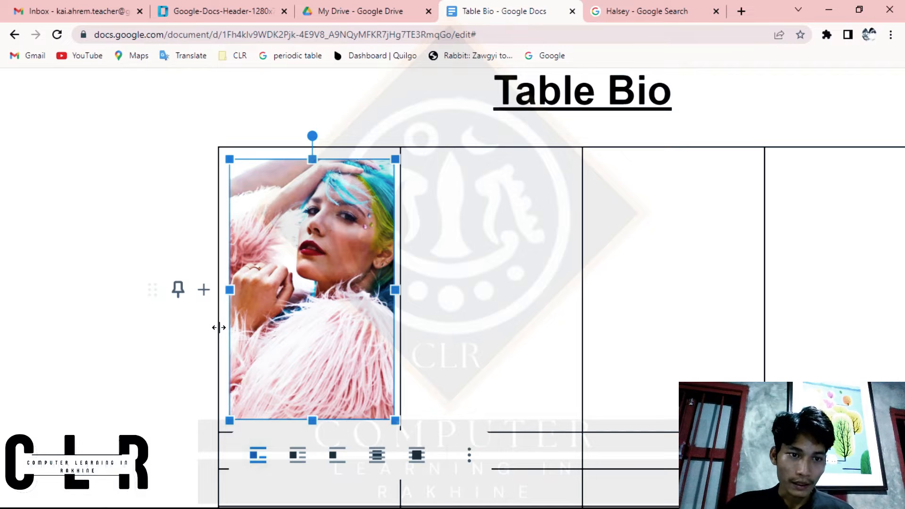
pyautogui.moveTo(220, 327); pyautogui.dragTo(162, 322)
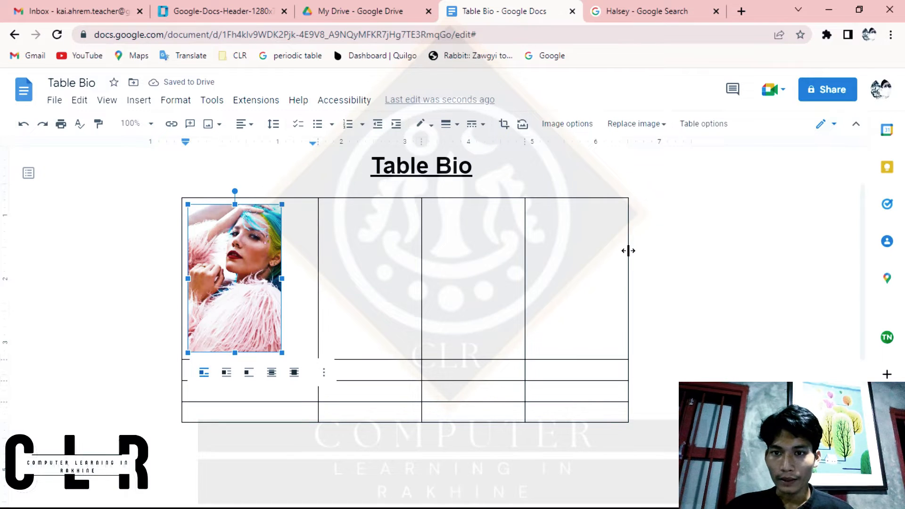
pyautogui.moveTo(629, 251); pyautogui.dragTo(679, 255)
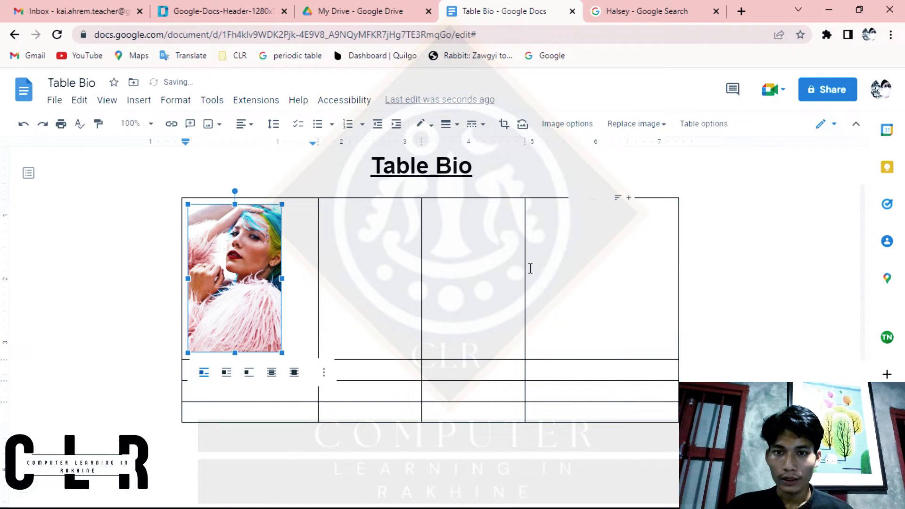
pyautogui.moveTo(525, 267); pyautogui.dragTo(532, 268)
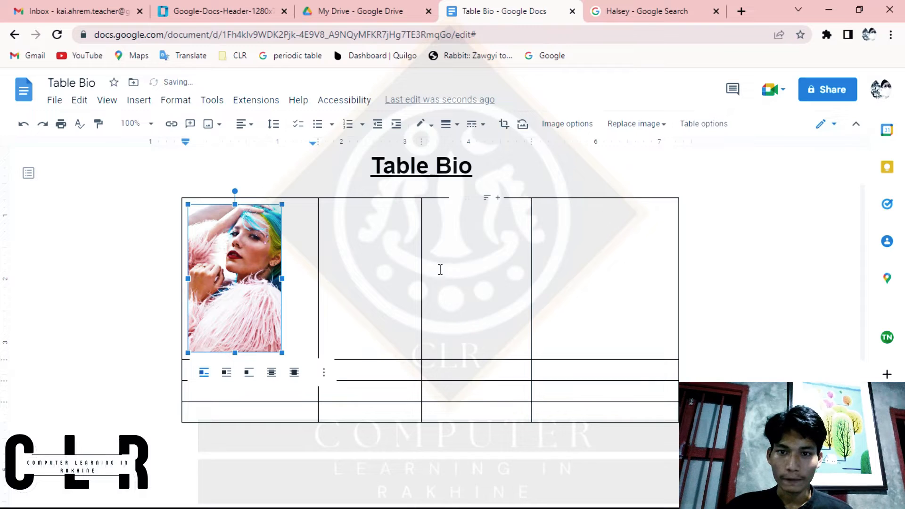
# Step: Extend the picture's crop on its right side to about 1.9 inches wide so more of the hair is included
pyautogui.click(238, 277)
pyautogui.doubleClick(225, 279)
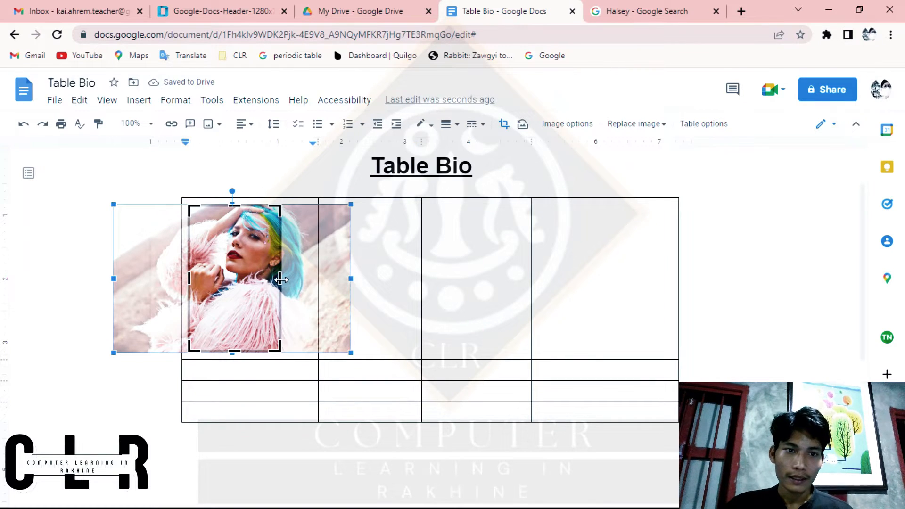
pyautogui.moveTo(281, 280); pyautogui.dragTo(307, 279)
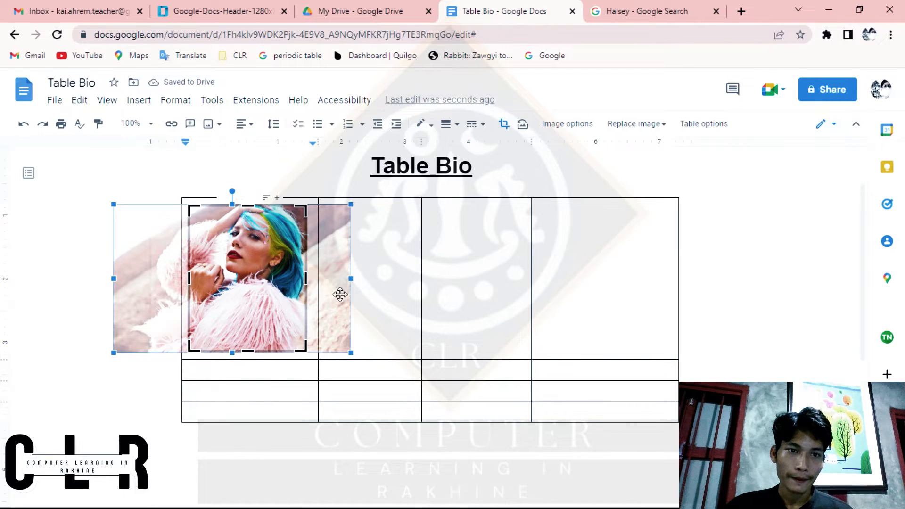
pyautogui.press('Return')
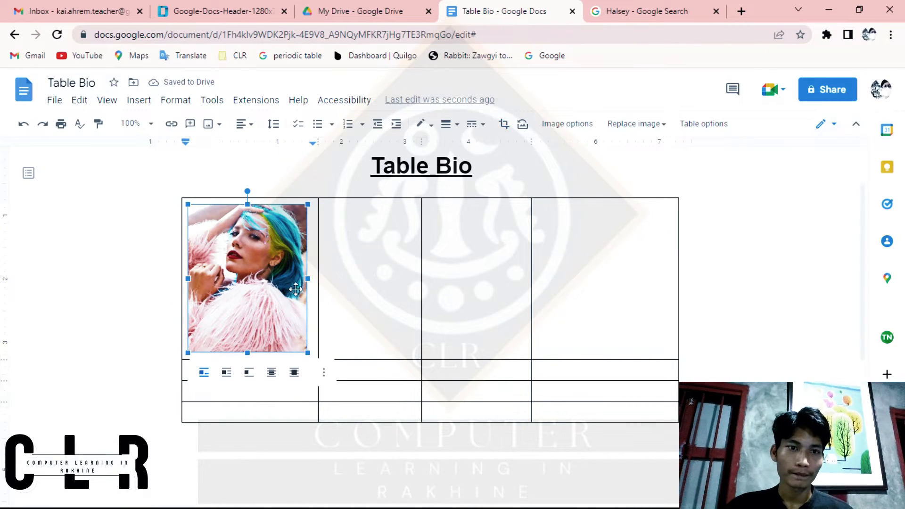
pyautogui.click(396, 309)
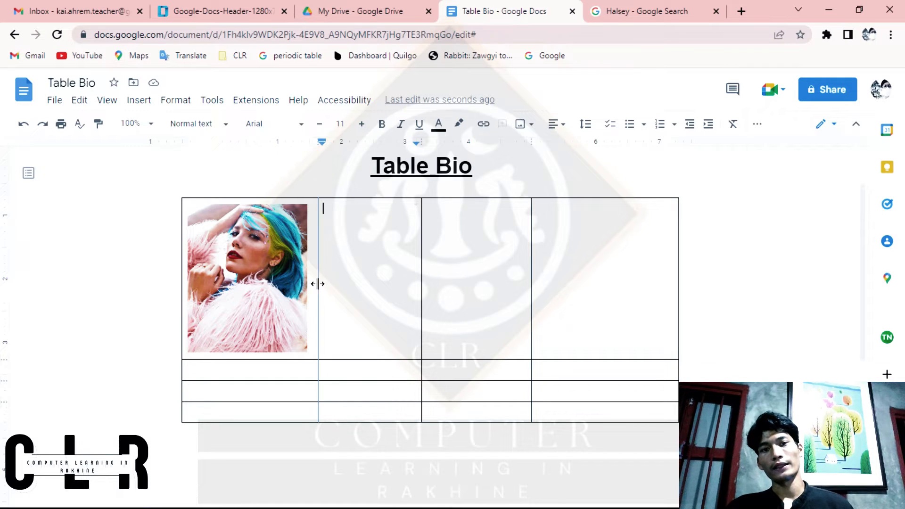
# Step: Narrow the first column to fit the picture and enter "Halsey" in the cell directly beneath it
pyautogui.moveTo(317, 283); pyautogui.dragTo(312, 284)
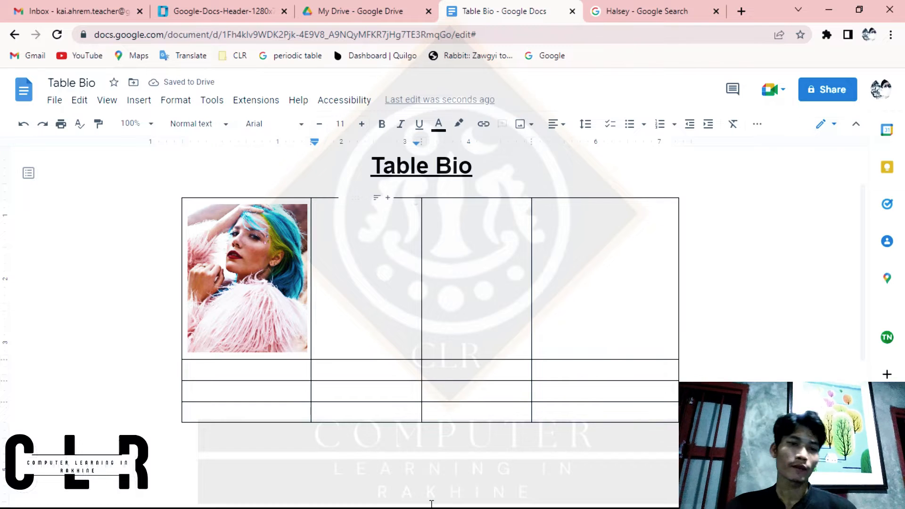
pyautogui.click(231, 369)
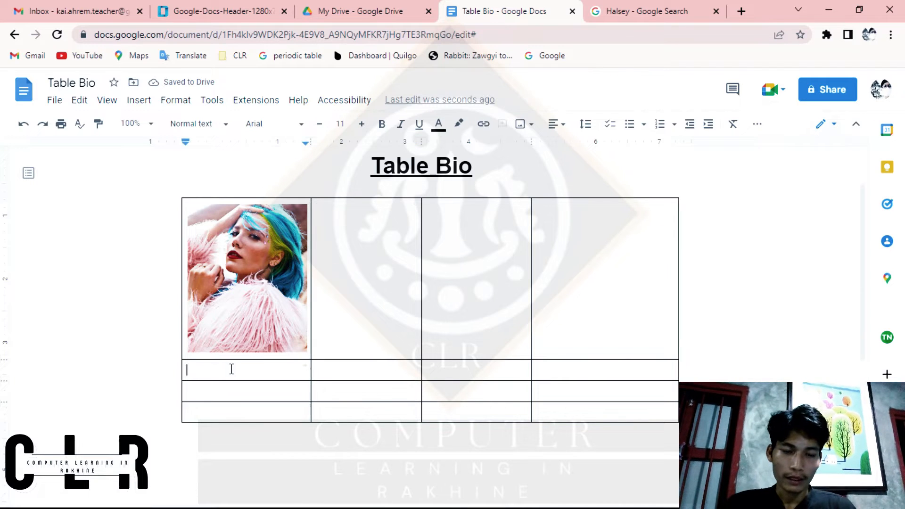
pyautogui.write('Halsey')
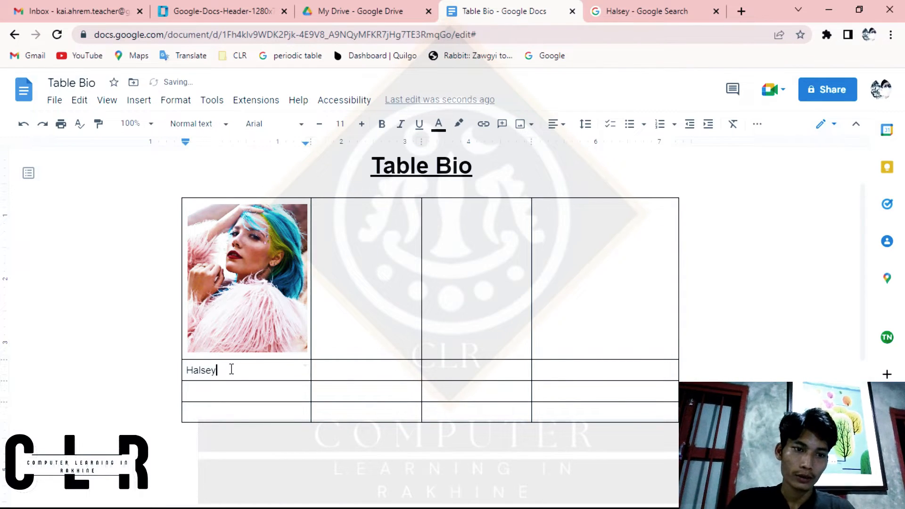
# Step: Open Google's general web results for Halsey and look up the singer's age in the biography summary
pyautogui.click(622, 10)
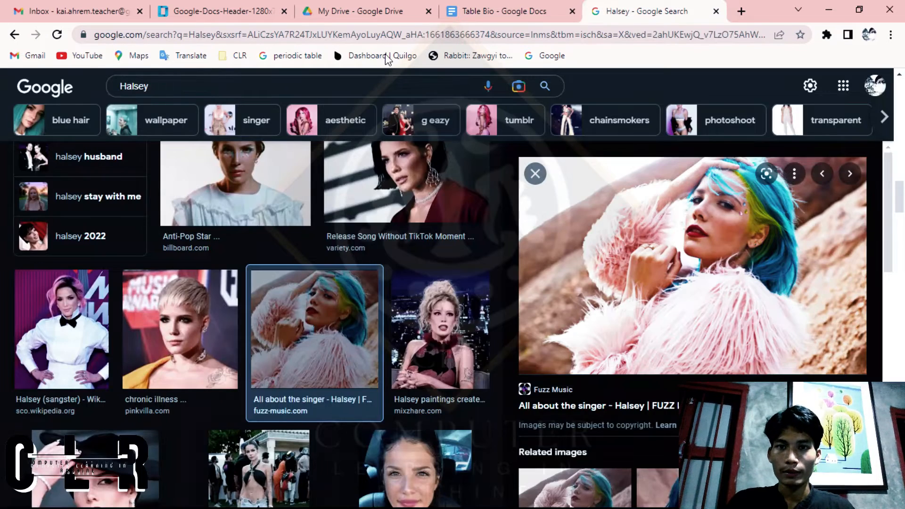
pyautogui.click(15, 35)
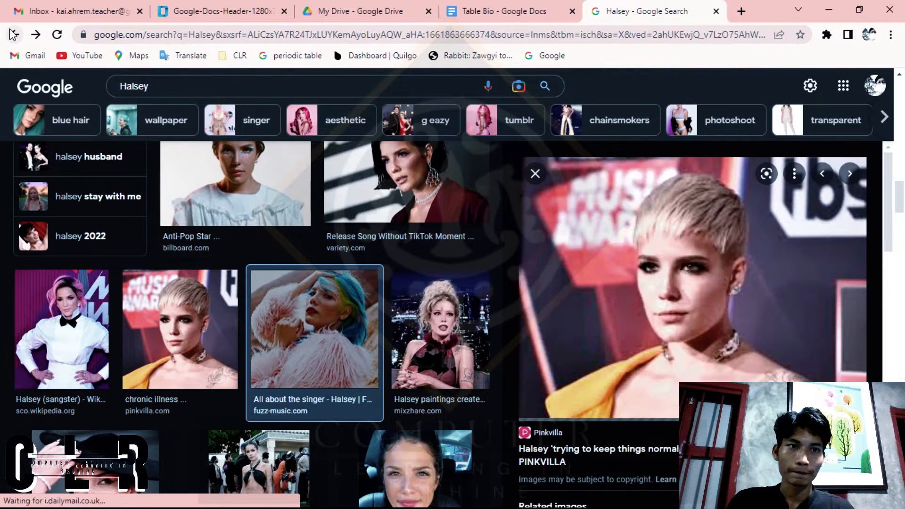
pyautogui.rightClick(13, 35)
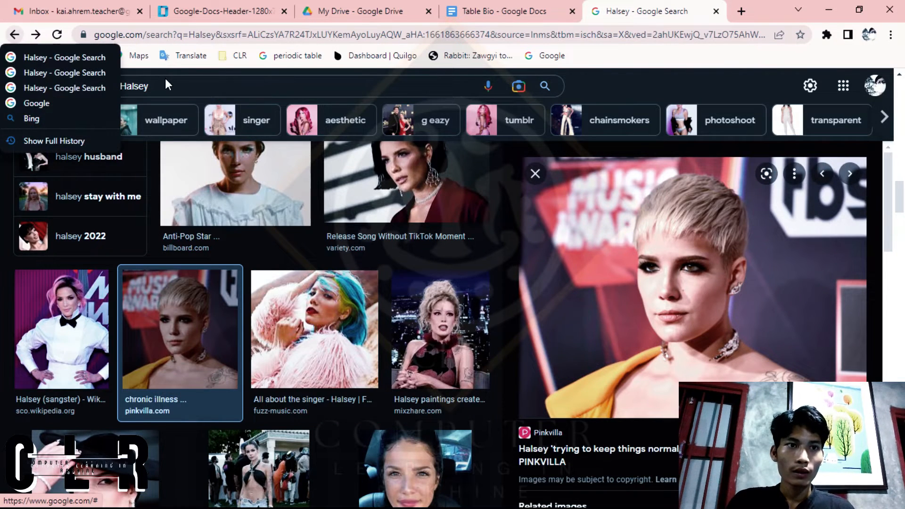
pyautogui.click(169, 81)
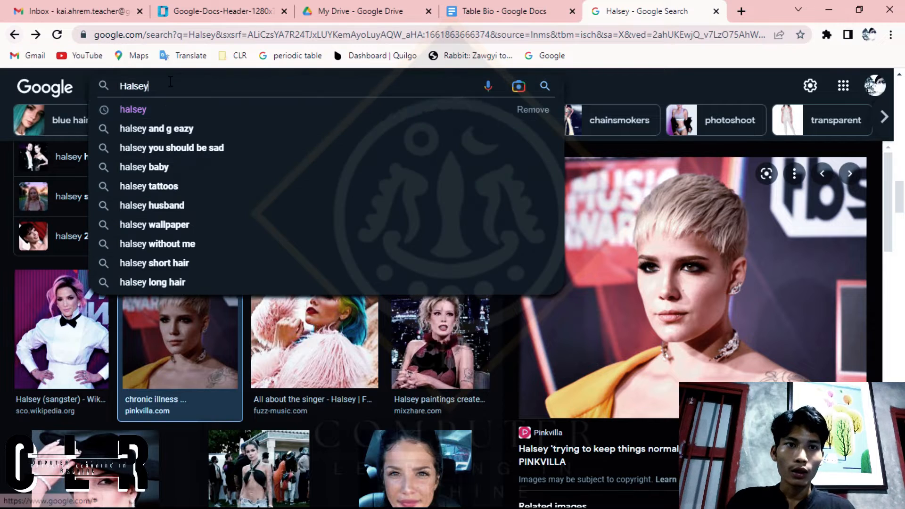
pyautogui.click(138, 108)
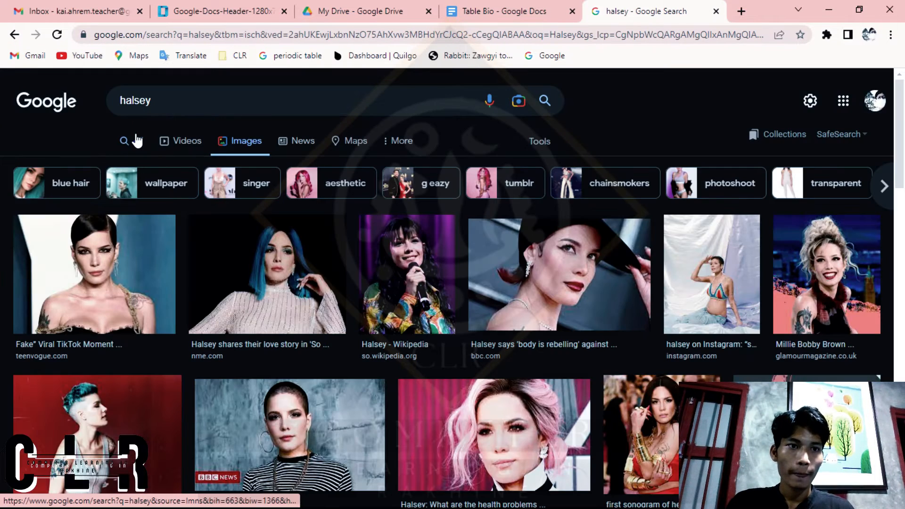
pyautogui.click(136, 140)
pyautogui.scroll(-5, 526, 332)
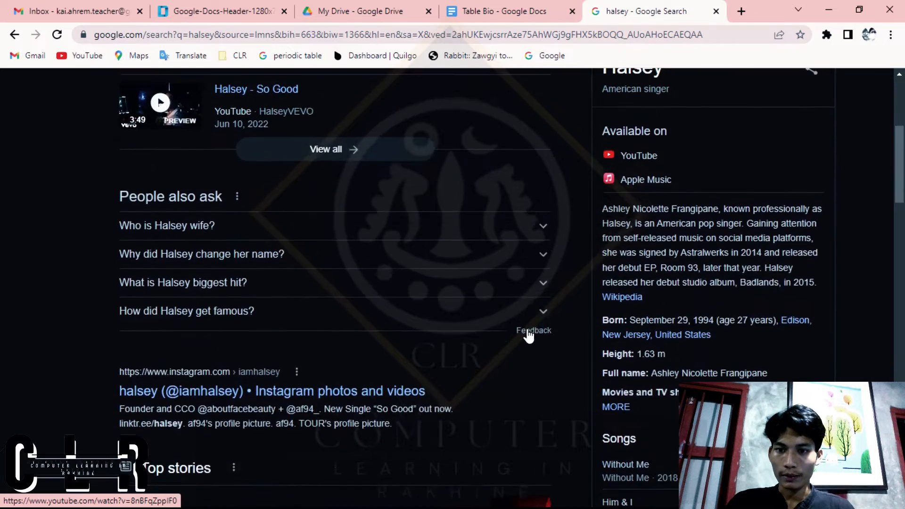
pyautogui.scroll(-1, 528, 334)
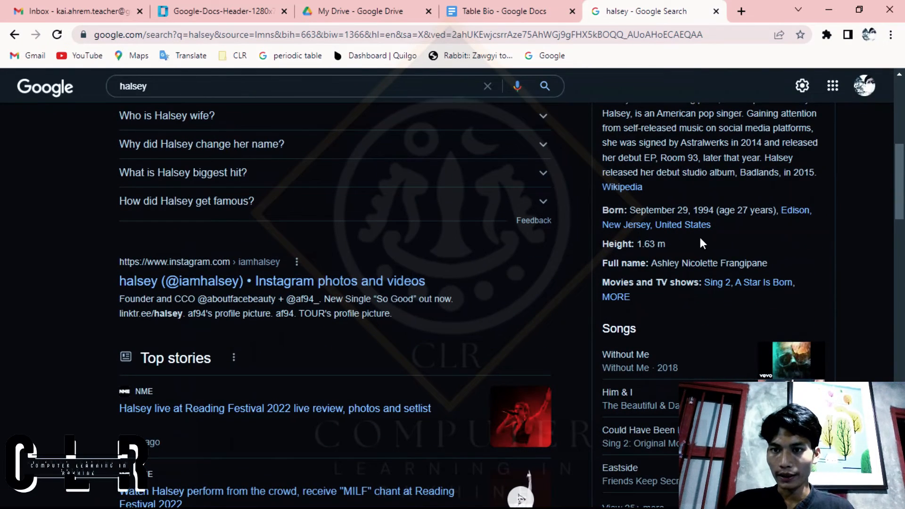
# Step: Back in the Table Bio document, enter "27 Years" in the cell below the singer's name
pyautogui.click(460, 7)
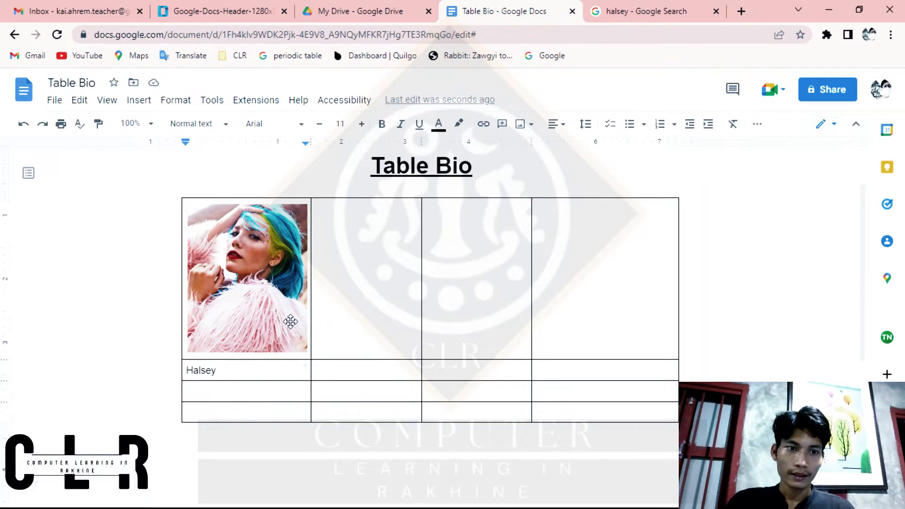
pyautogui.click(243, 389)
pyautogui.write('27')
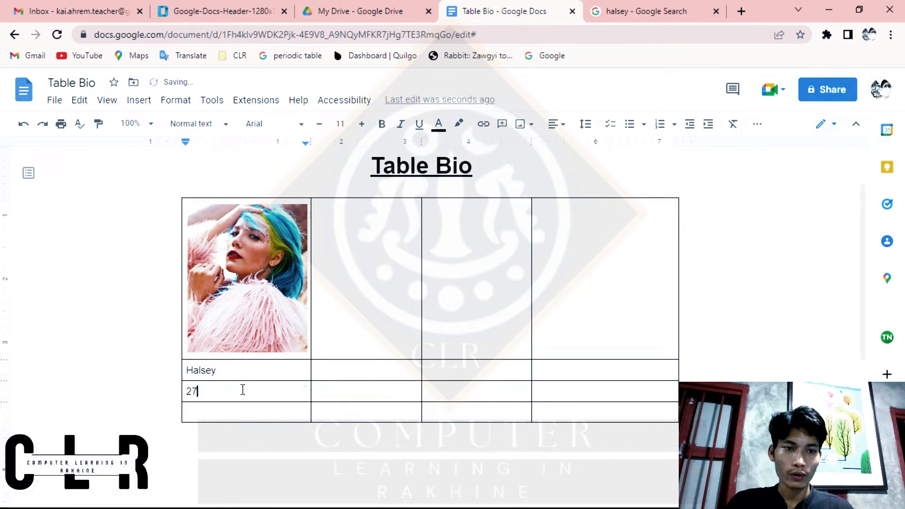
pyautogui.write(' Years')
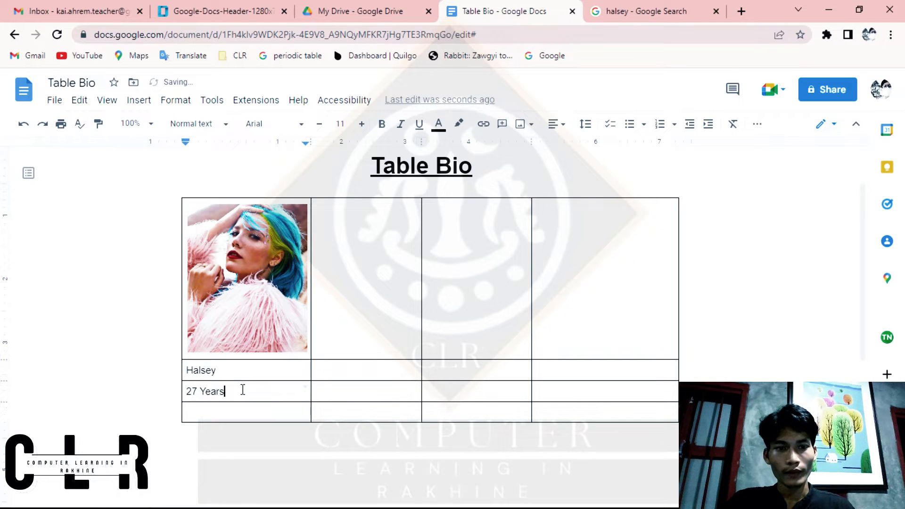
# Step: Check Halsey's birthplace in the Google results and enter "U.S.A" in the last cell of the table's first column
pyautogui.click(650, 10)
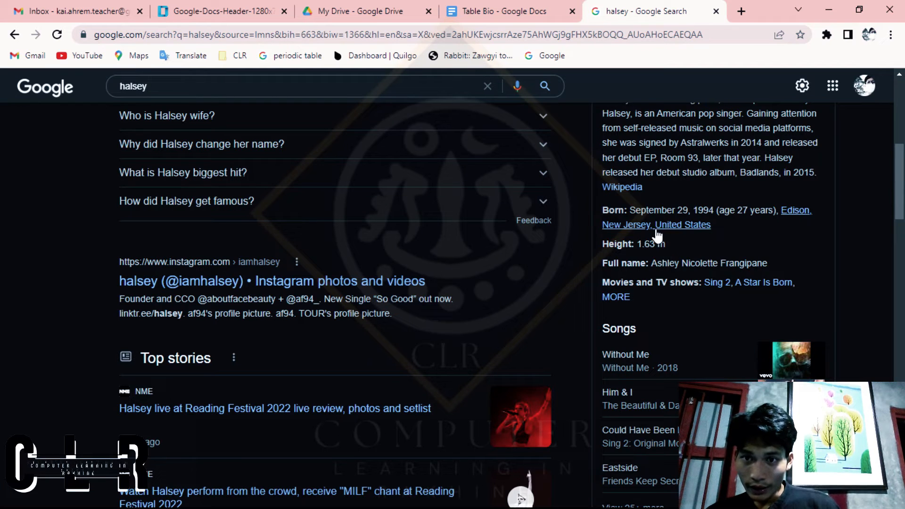
pyautogui.scroll(2, 662, 236)
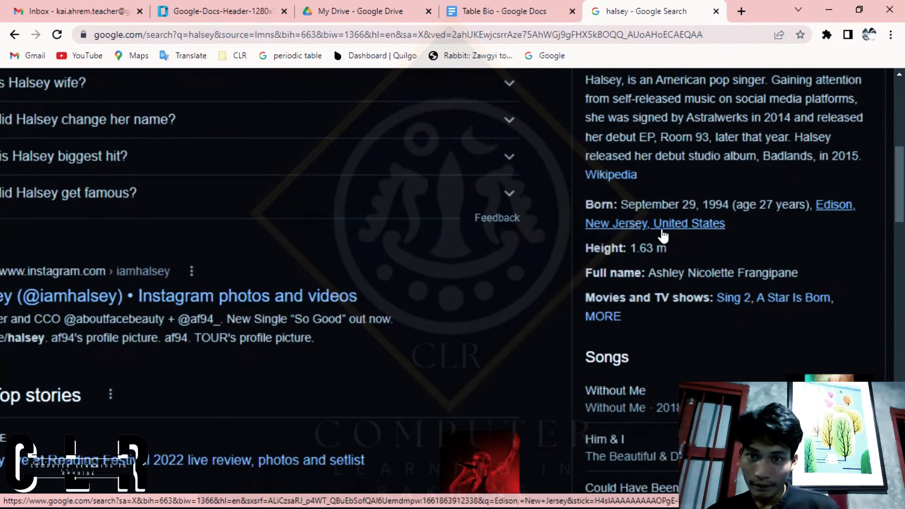
pyautogui.scroll(-2, 662, 236)
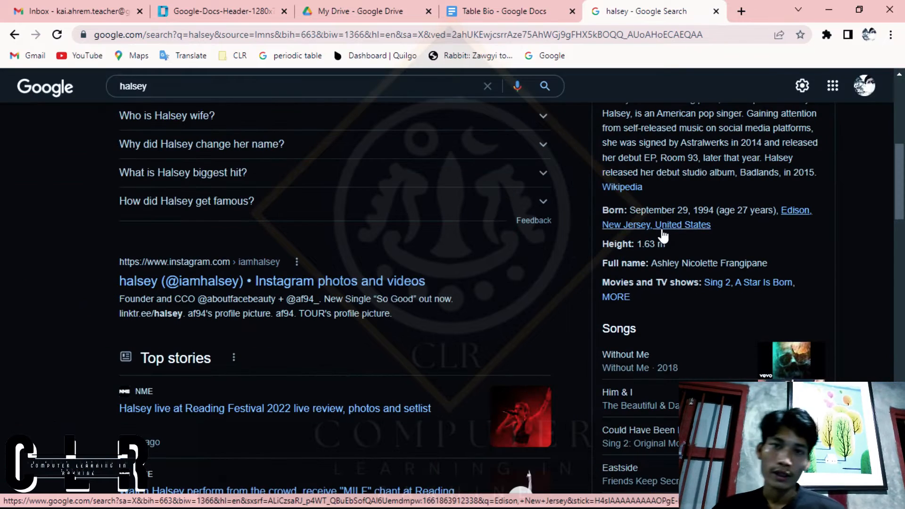
pyautogui.click(493, 10)
pyautogui.click(239, 410)
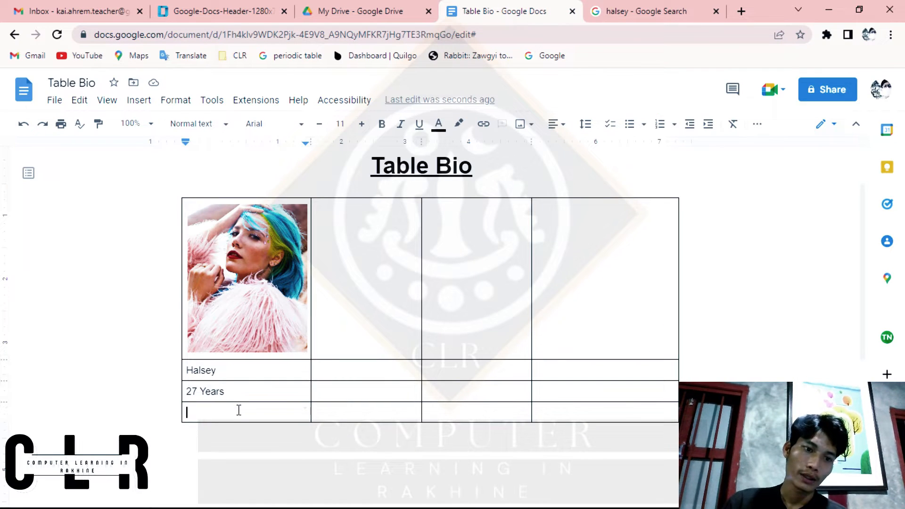
pyautogui.write('U.S,A')
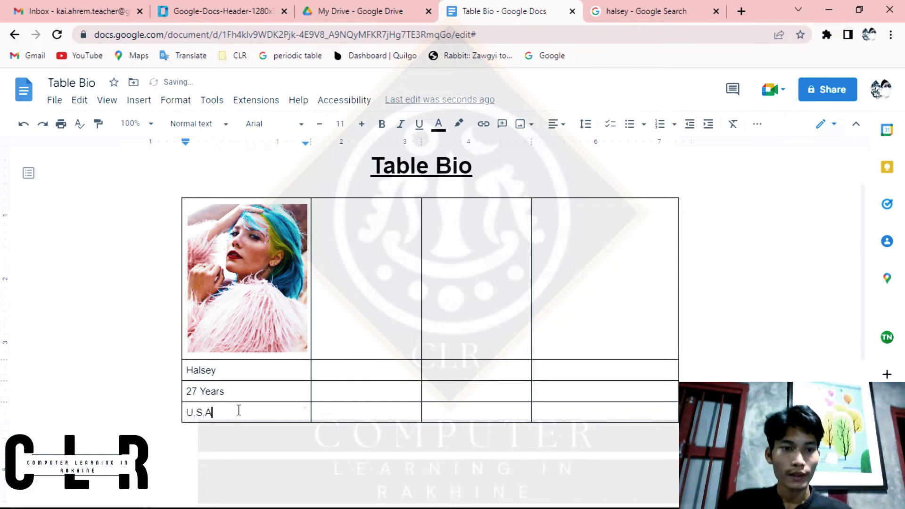
# Step: Place the cursor in the second cell of the table's first row and search Google Images for Maluma
pyautogui.click(381, 288)
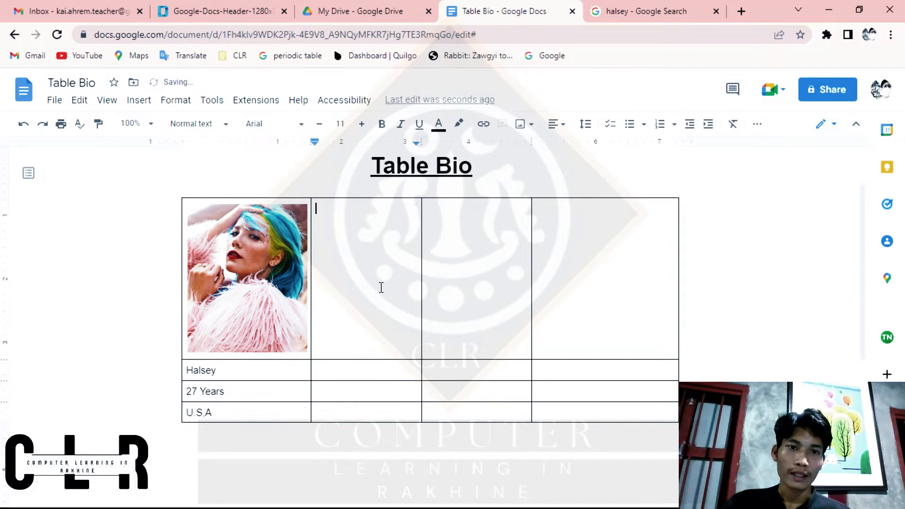
pyautogui.click(627, 10)
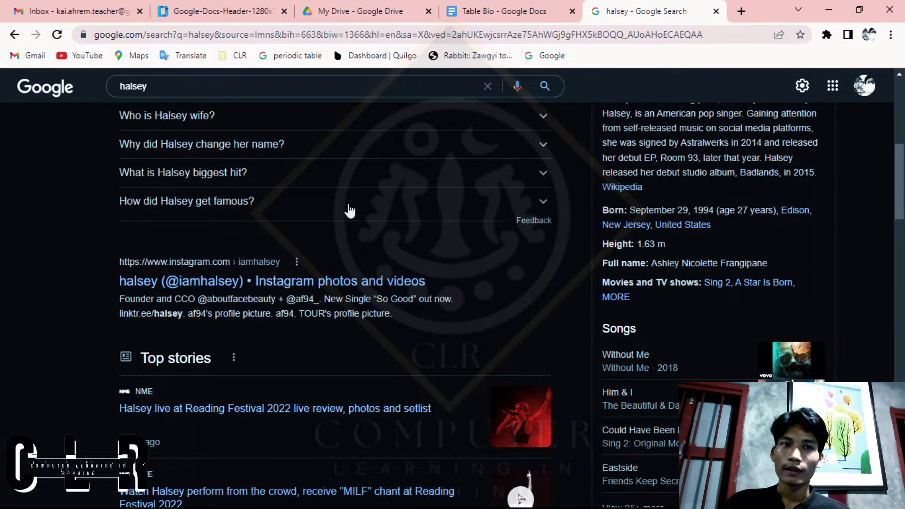
pyautogui.scroll(8, 348, 207)
pyautogui.click(186, 104)
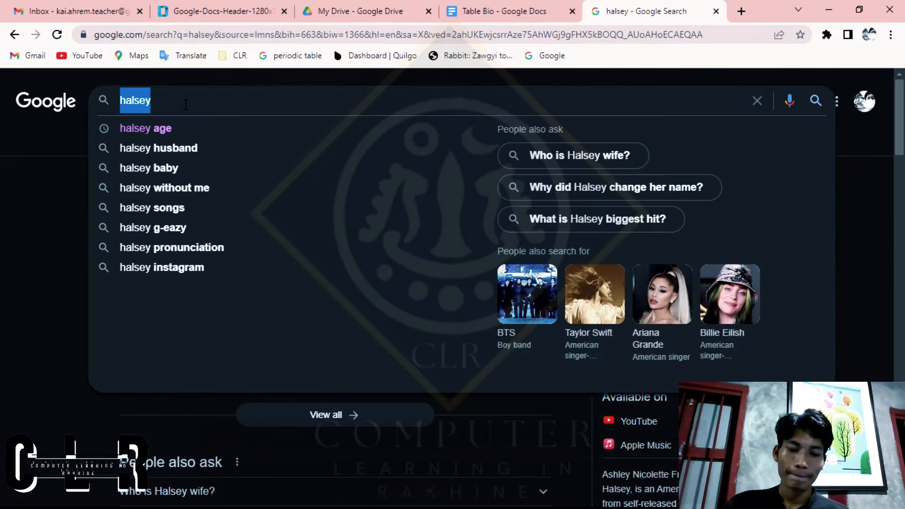
pyautogui.write('Mal')
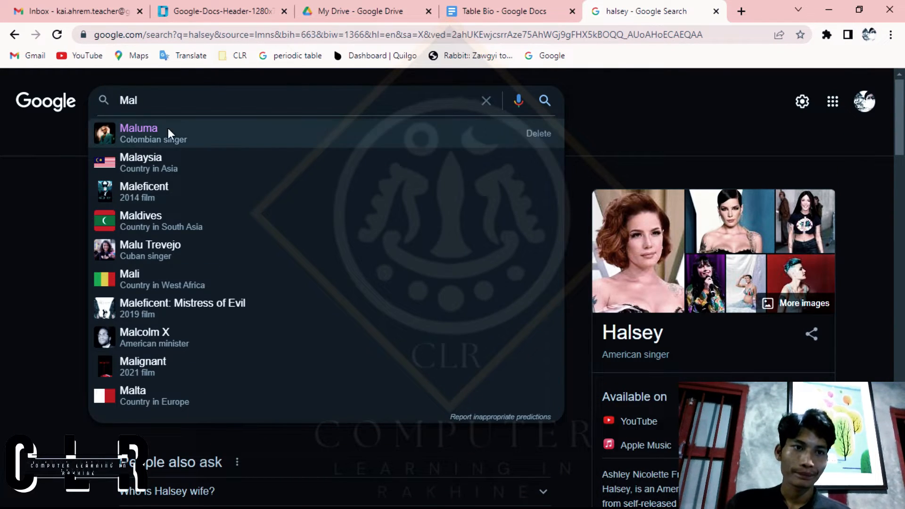
pyautogui.click(166, 134)
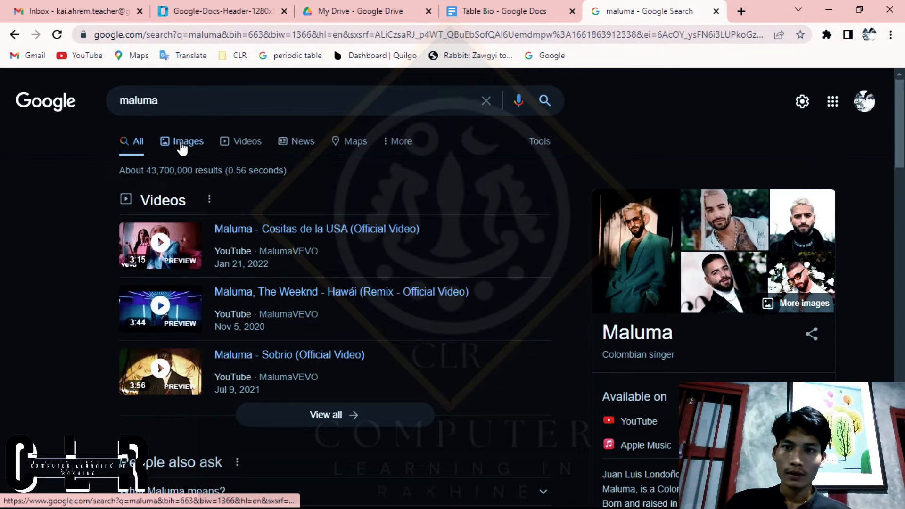
pyautogui.click(181, 146)
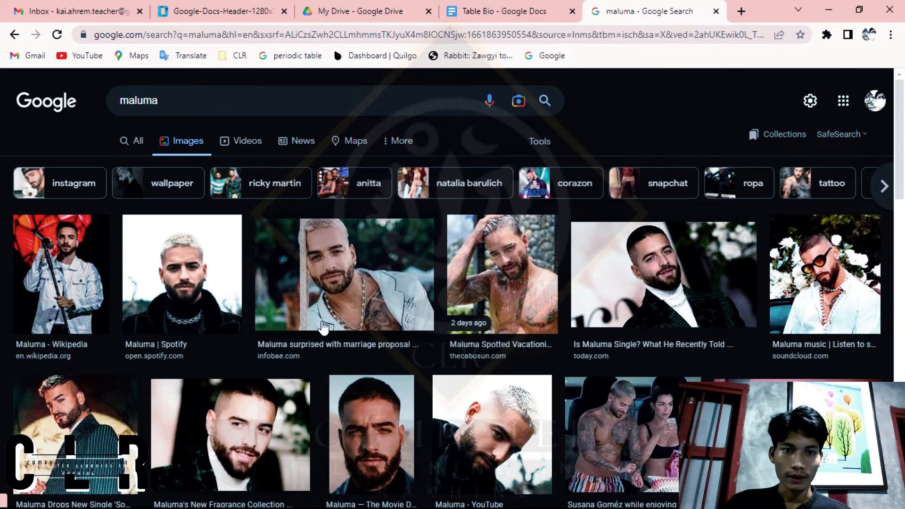
# Step: Browse the Maluma images and copy the Last.fm portrait of him in a striped jacket
pyautogui.scroll(-4, 323, 326)
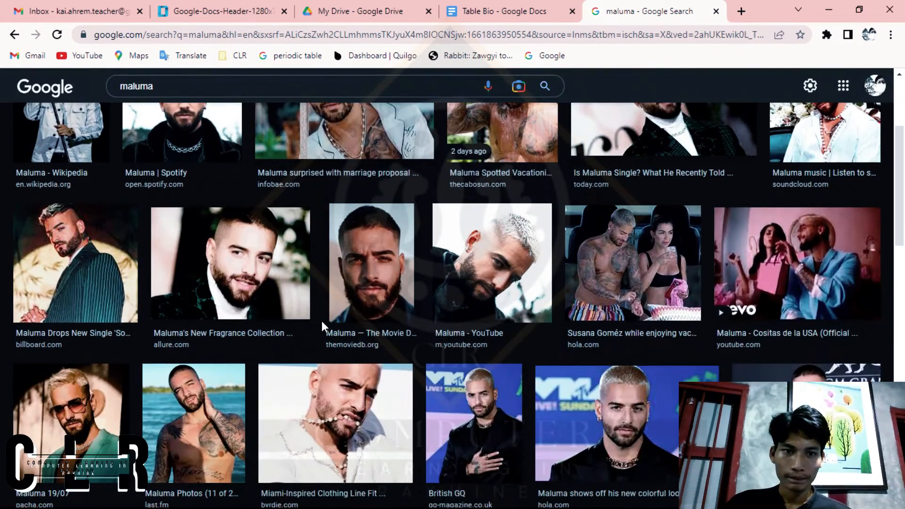
pyautogui.scroll(-5, 322, 321)
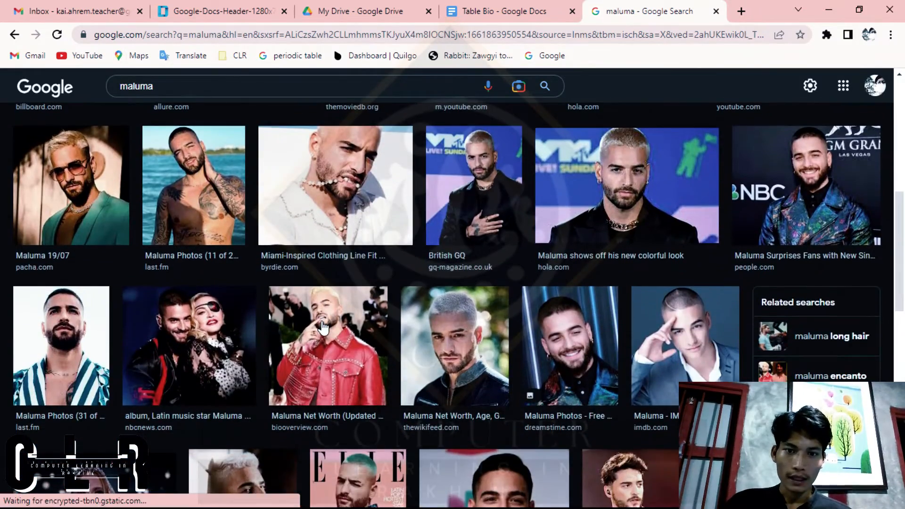
pyautogui.scroll(-9, 322, 327)
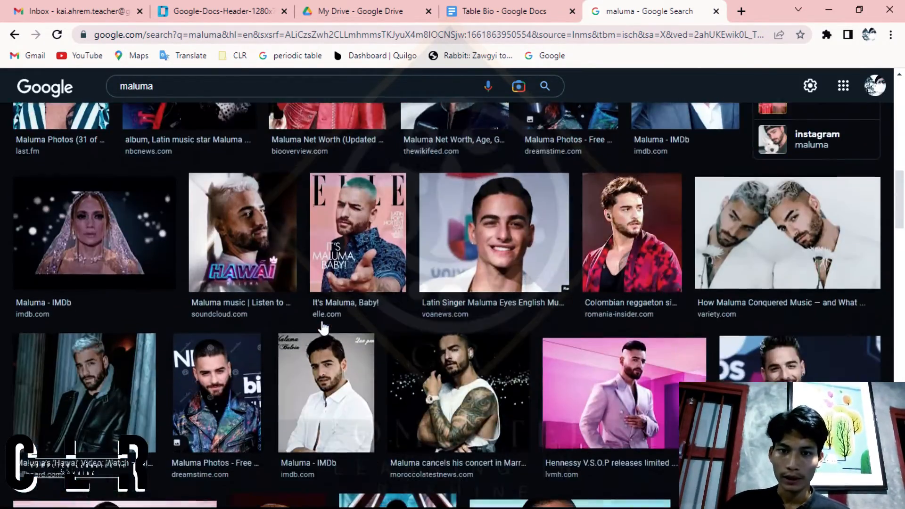
pyautogui.scroll(-11, 324, 327)
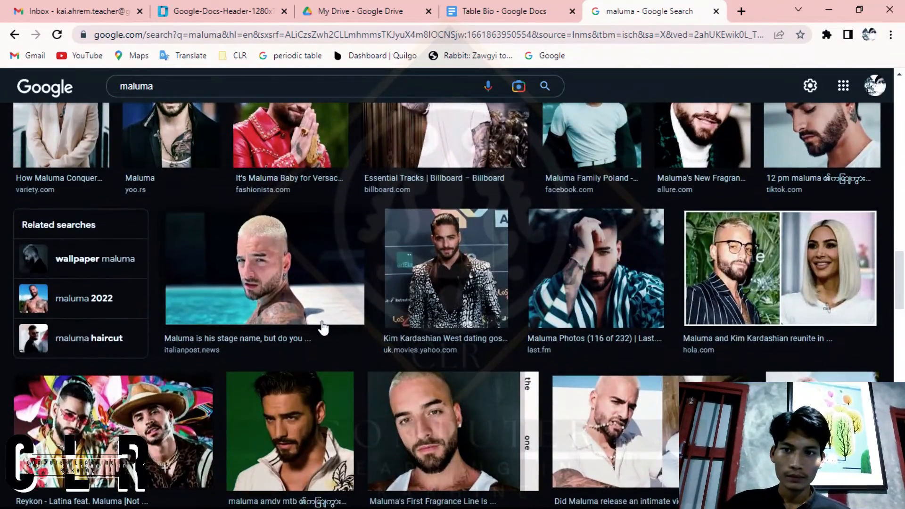
pyautogui.scroll(10, 328, 304)
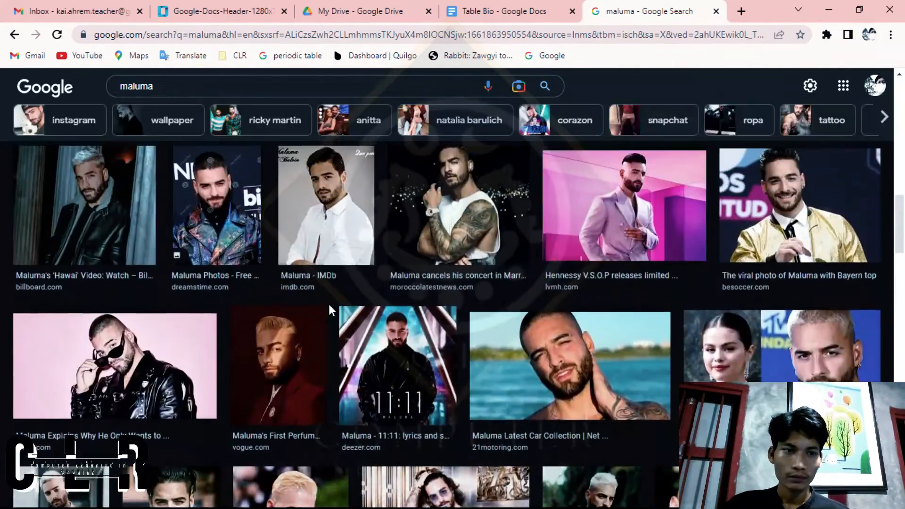
pyautogui.scroll(7, 331, 312)
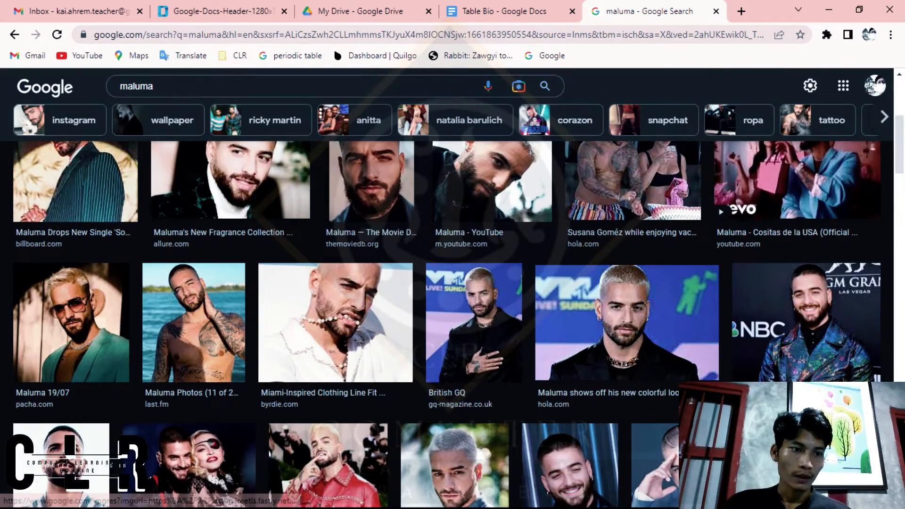
pyautogui.click(174, 413)
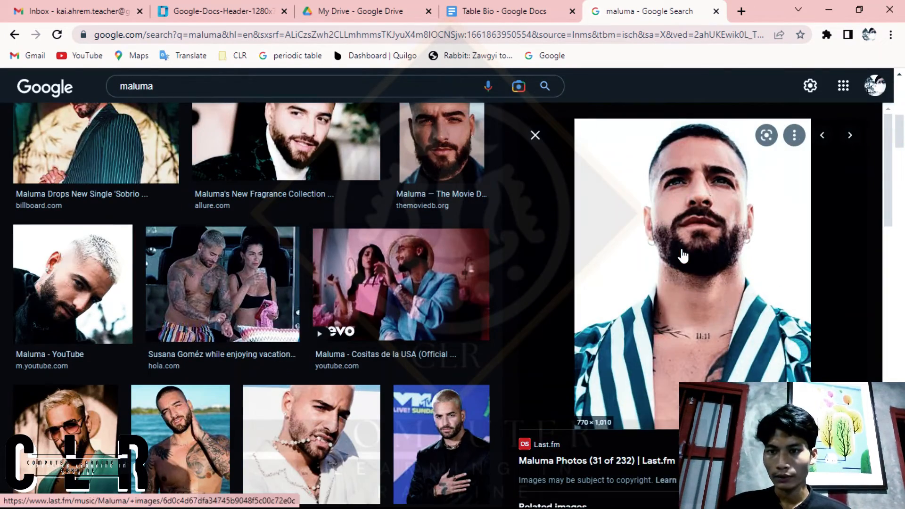
pyautogui.rightClick(681, 249)
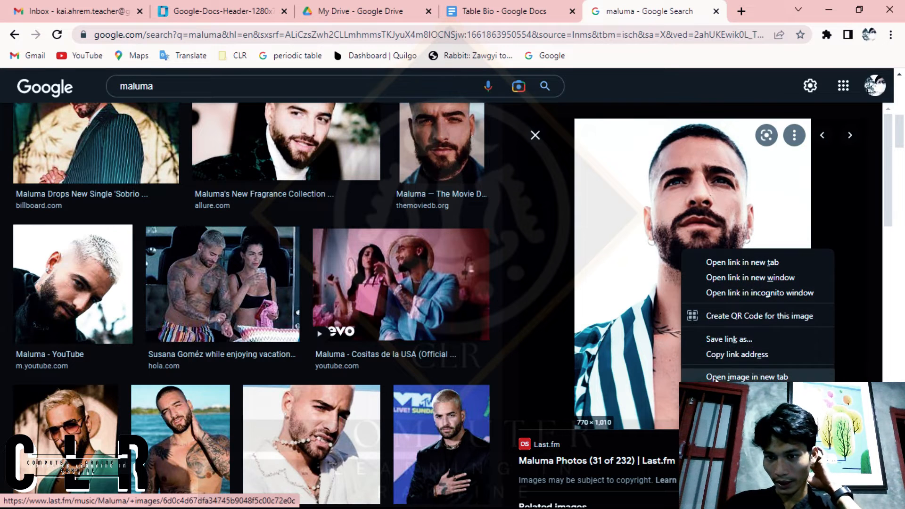
pyautogui.press('Escape')
# Step: Paste the copied Maluma portrait into the second cell of the first row in the Table Bio document
pyautogui.click(525, 9)
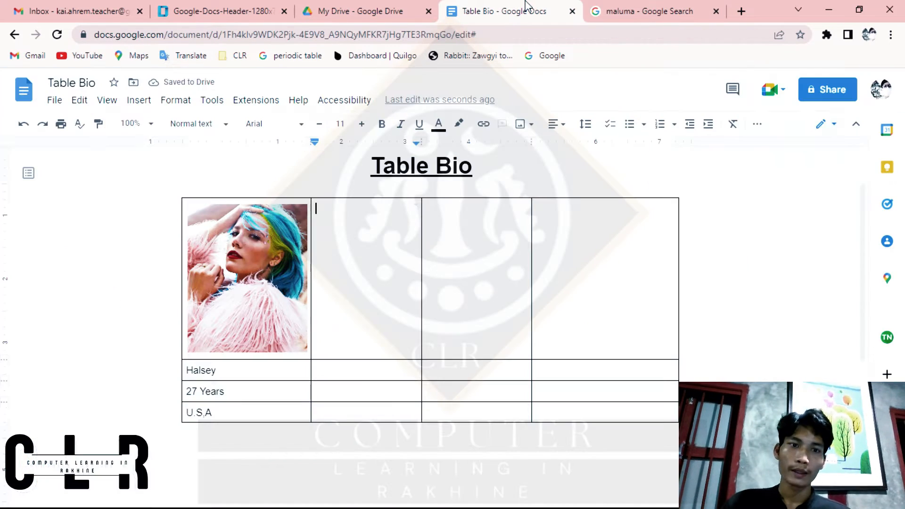
pyautogui.rightClick(360, 237)
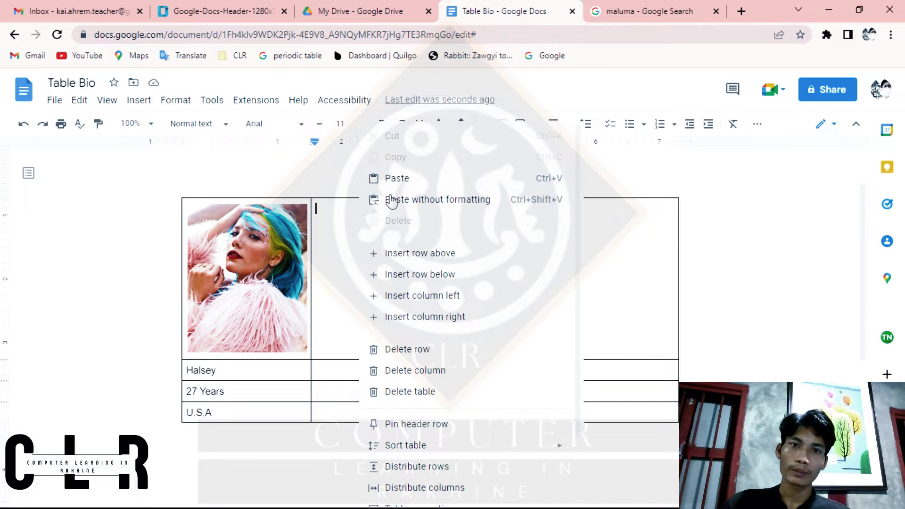
pyautogui.click(405, 181)
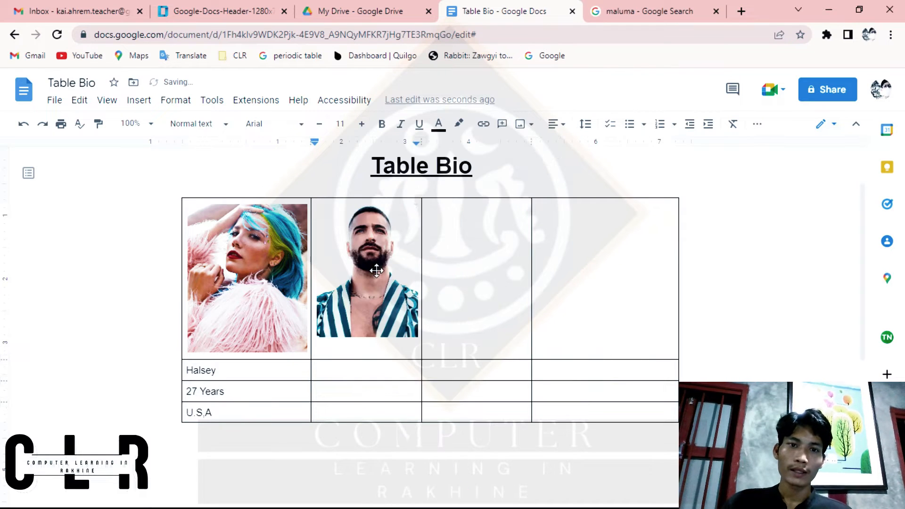
# Step: Enlarge the Maluma picture in the table's second column and reposition it sideways within its crop frame to fill the cell
pyautogui.click(376, 270)
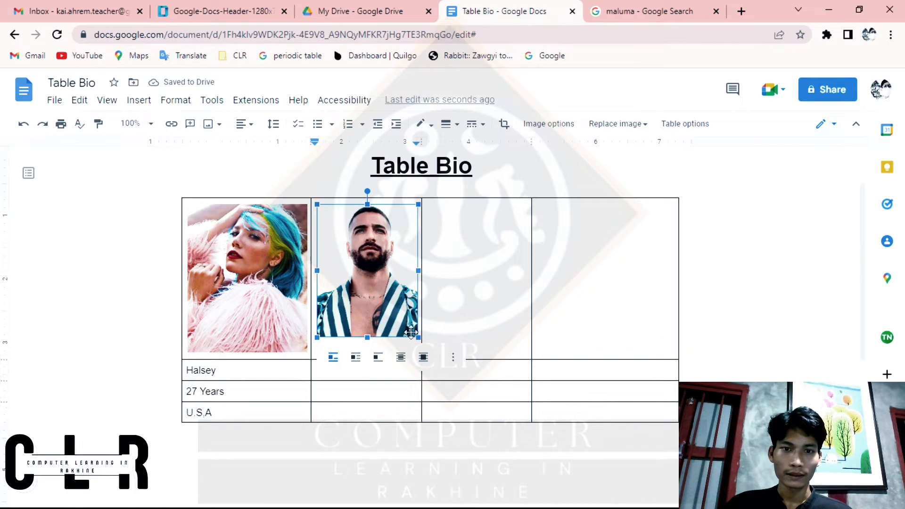
pyautogui.moveTo(419, 338); pyautogui.dragTo(433, 357)
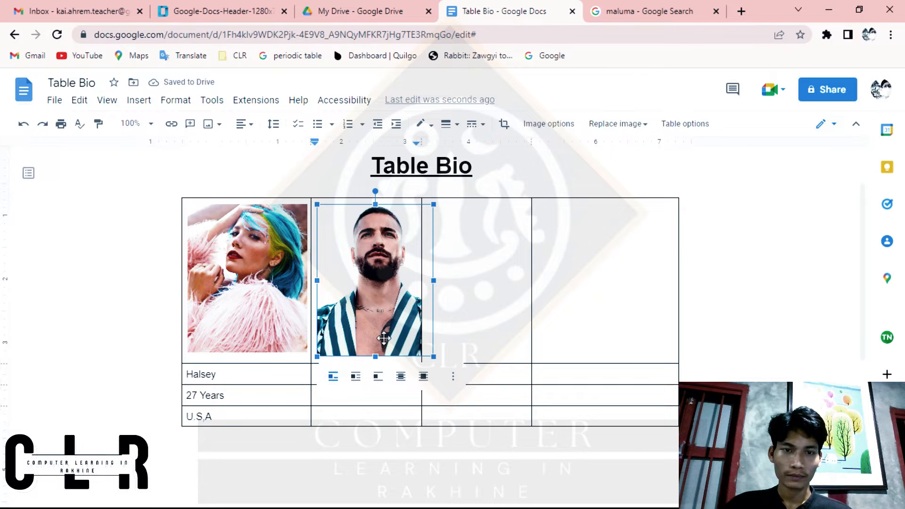
pyautogui.moveTo(384, 338); pyautogui.dragTo(372, 337)
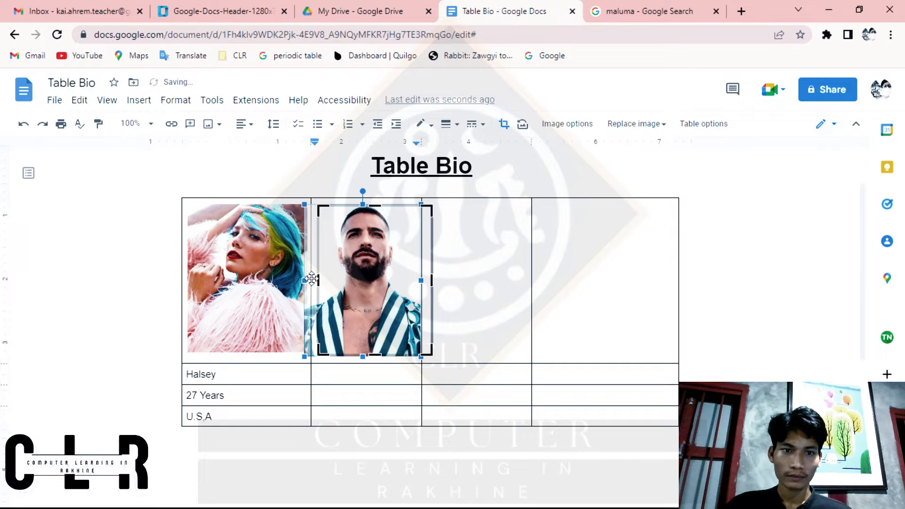
pyautogui.moveTo(320, 281); pyautogui.dragTo(314, 281)
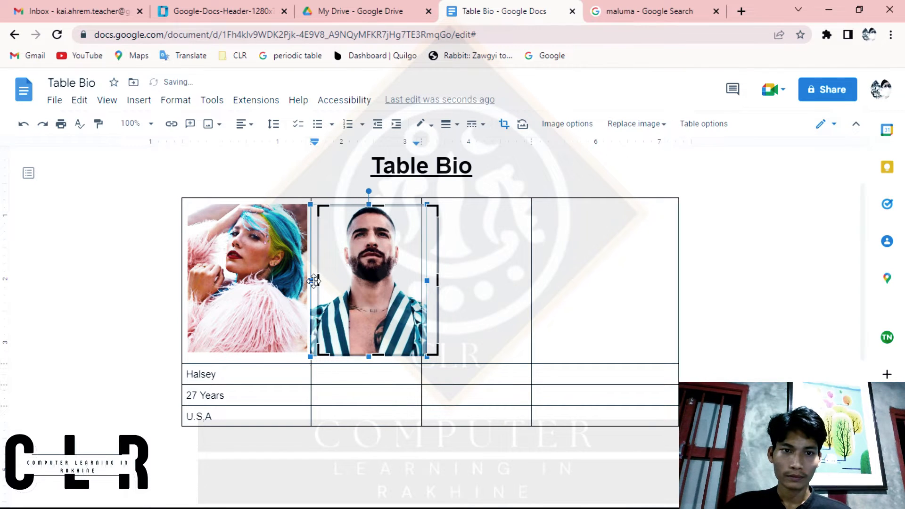
pyautogui.press('Return')
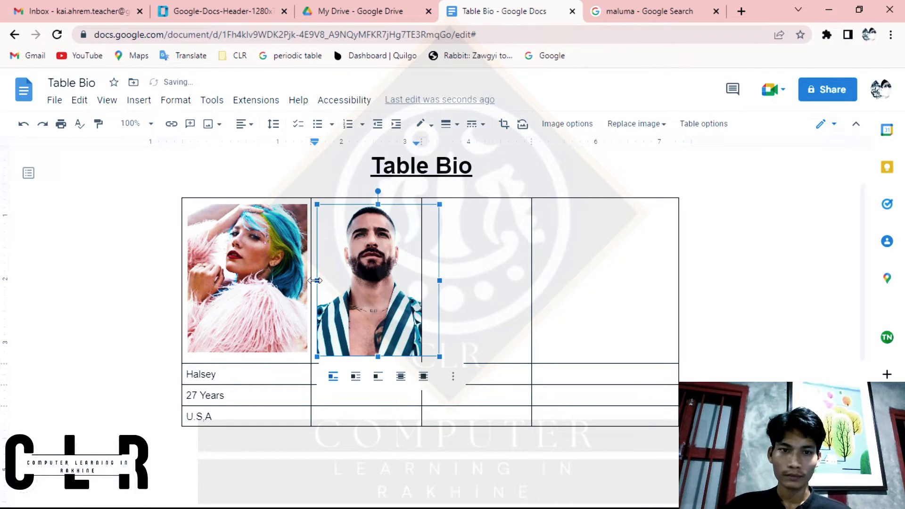
pyautogui.click(486, 331)
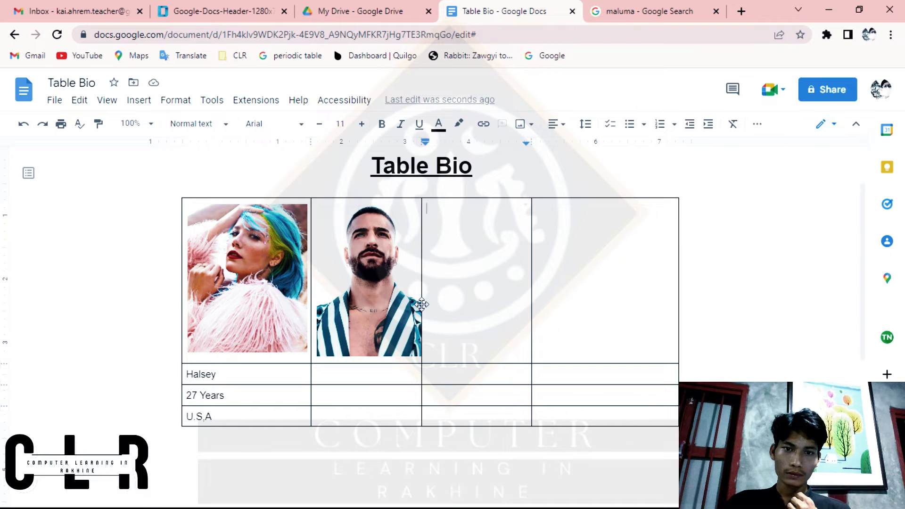
# Step: Enter the name "Maluma" in the cell directly below his picture
pyautogui.click(362, 379)
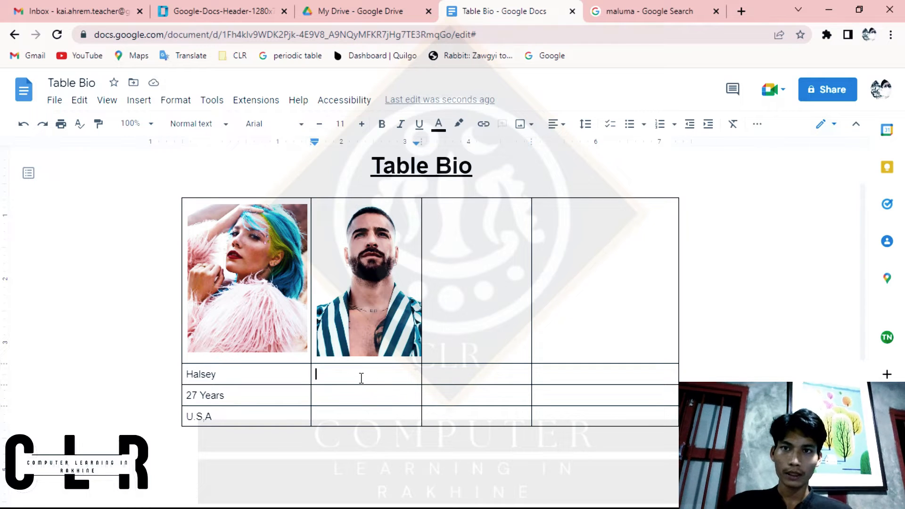
pyautogui.write('MaluMa')
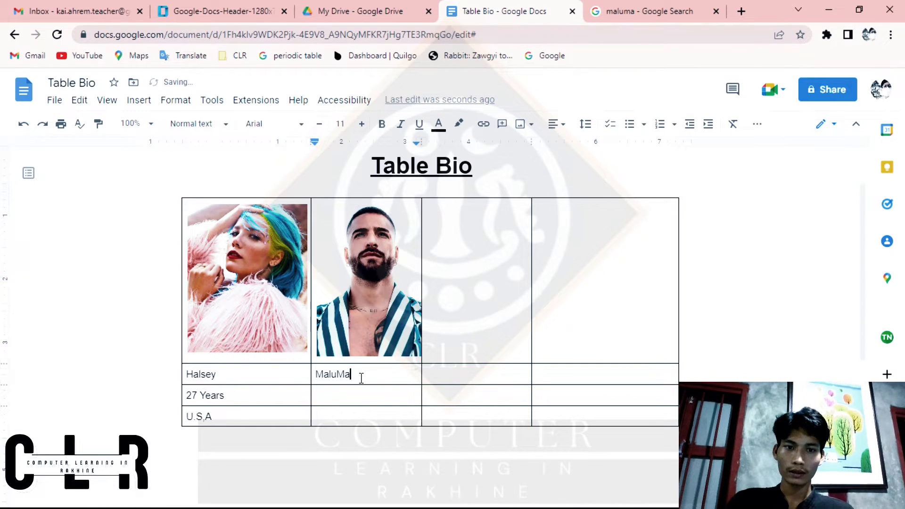
pyautogui.press('BackSpace')
pyautogui.press('BackSpace')
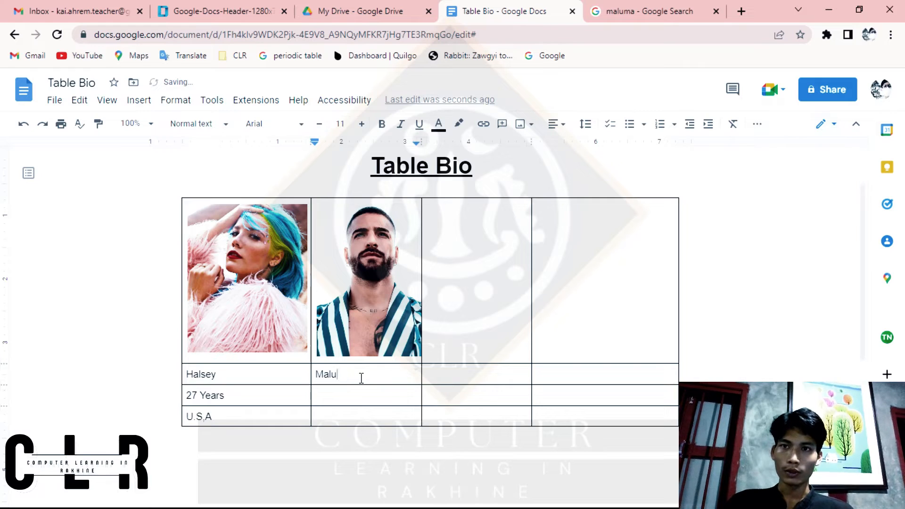
pyautogui.write('ma')
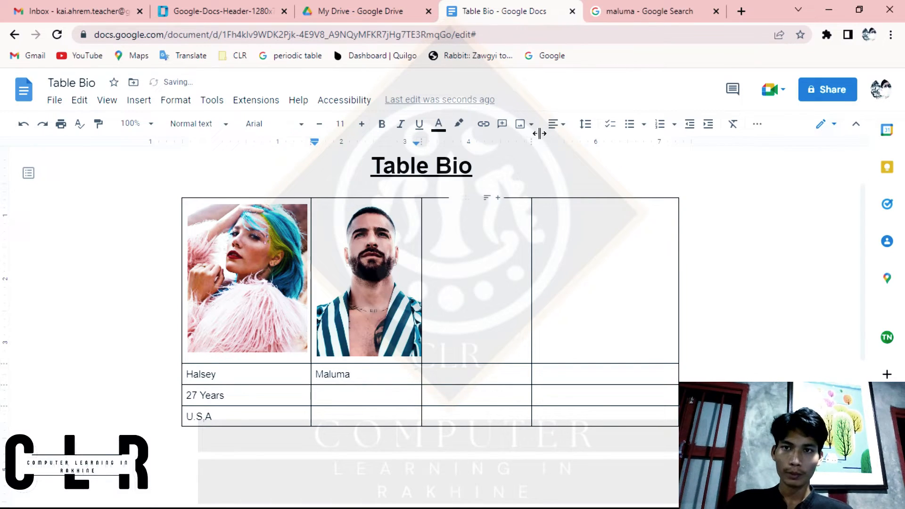
# Step: Look up Maluma's birthplace in the Google web results and enter the country as "Comlombia" in the cell below his name
pyautogui.click(679, 11)
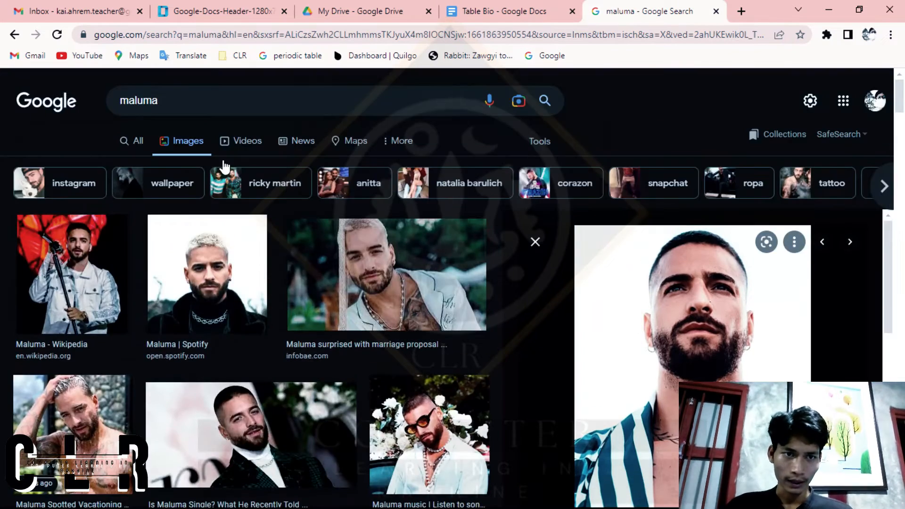
pyautogui.click(134, 158)
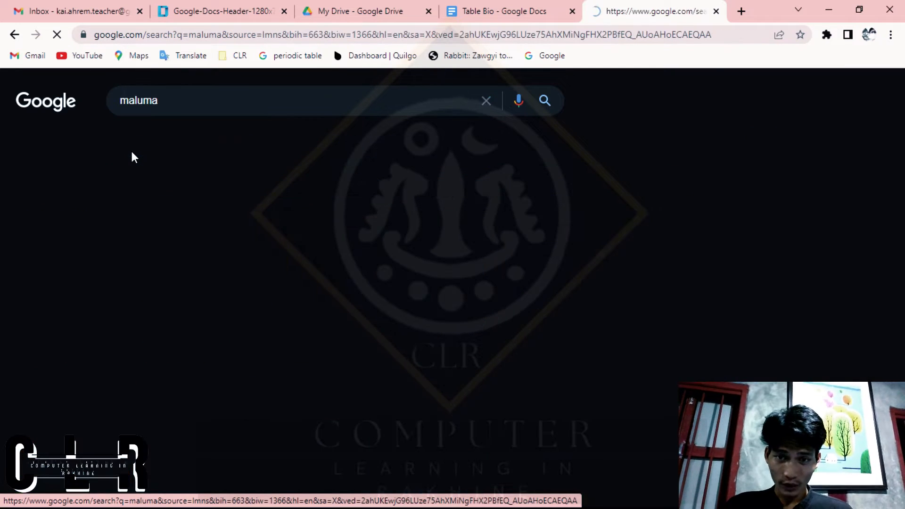
pyautogui.scroll(-5, 514, 297)
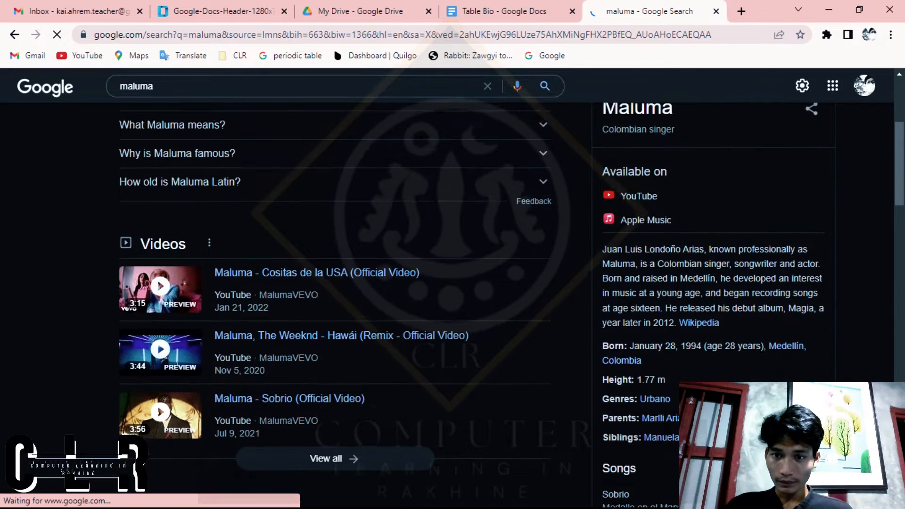
pyautogui.scroll(2, 687, 362)
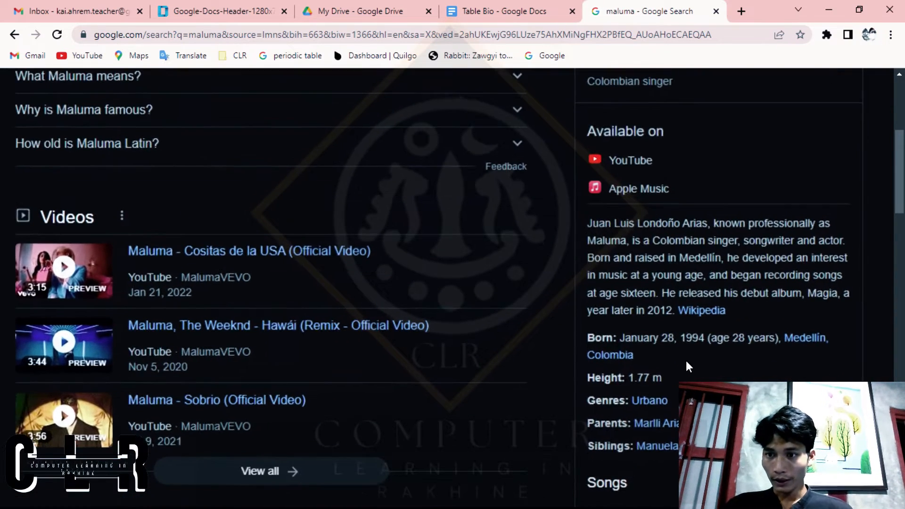
pyautogui.scroll(-2, 588, 377)
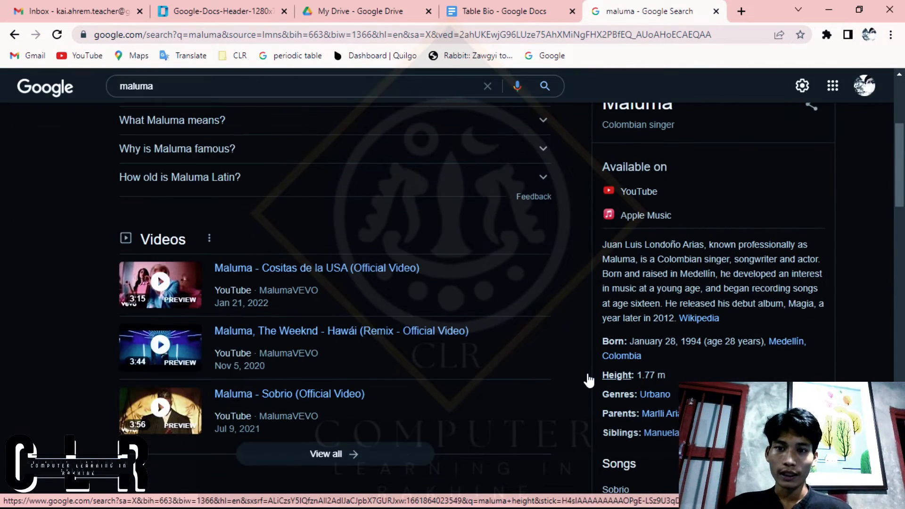
pyautogui.click(443, 6)
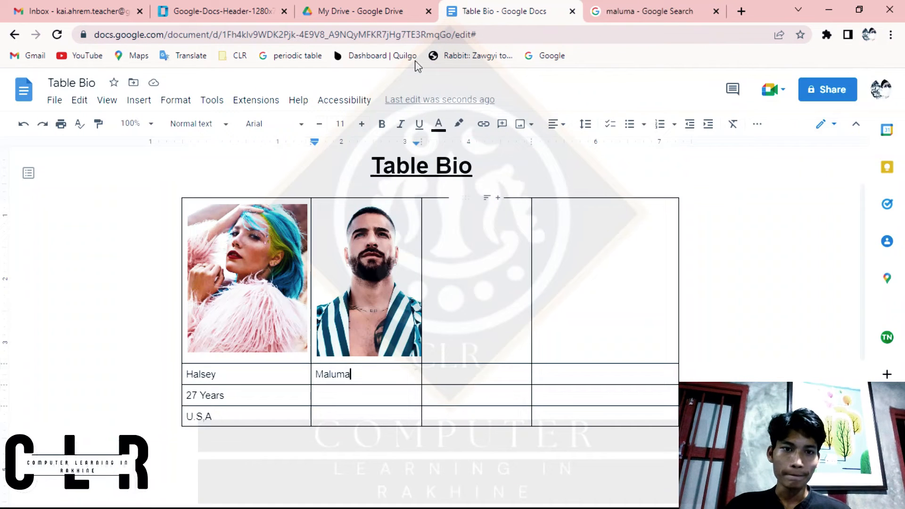
pyautogui.click(359, 394)
pyautogui.write('Comlo')
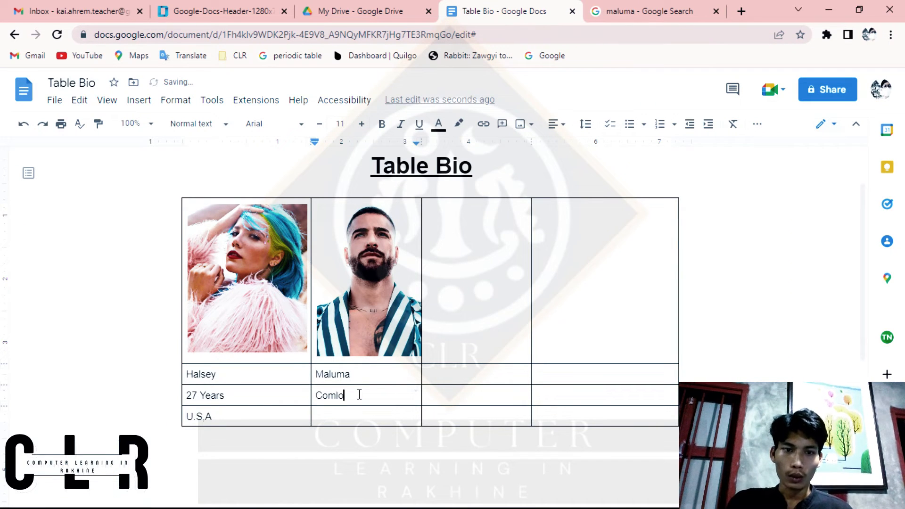
pyautogui.write('mbia')
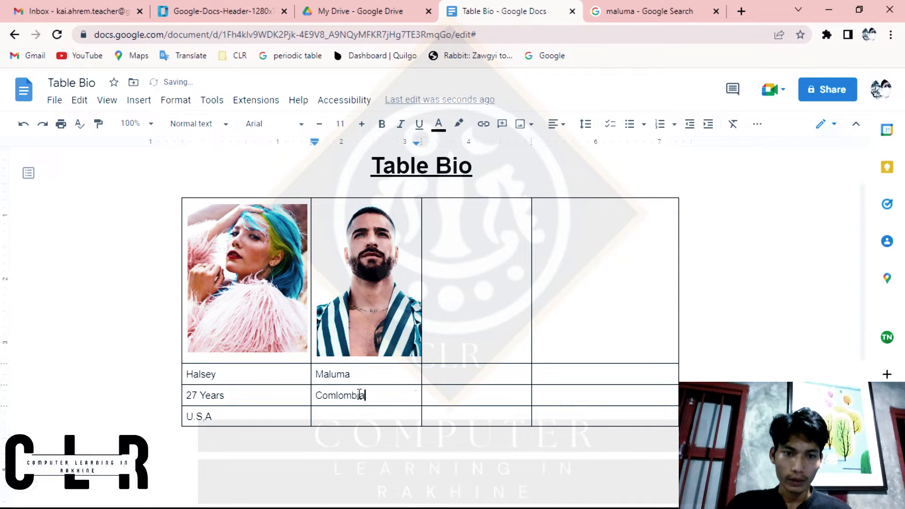
# Step: Correct the country's spelling to "Colombia" and move it to the last cell of the table's second column
pyautogui.click(640, 10)
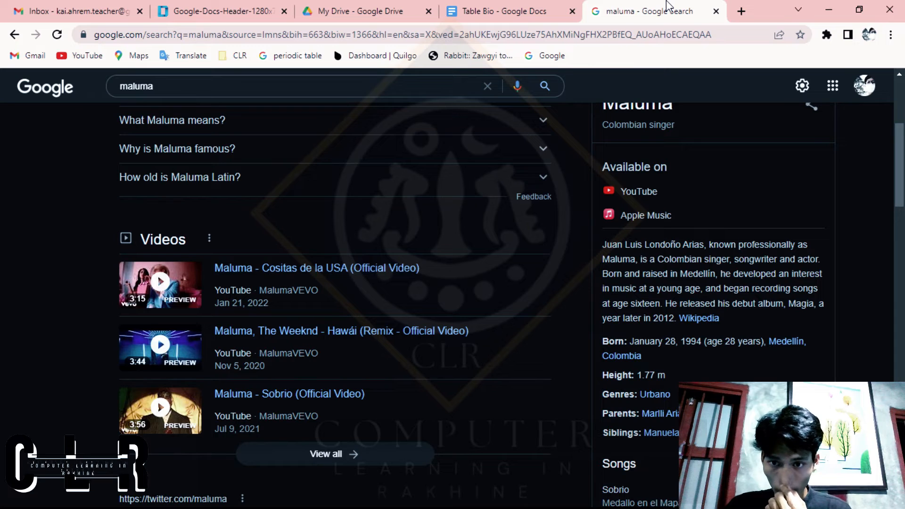
pyautogui.click(518, 9)
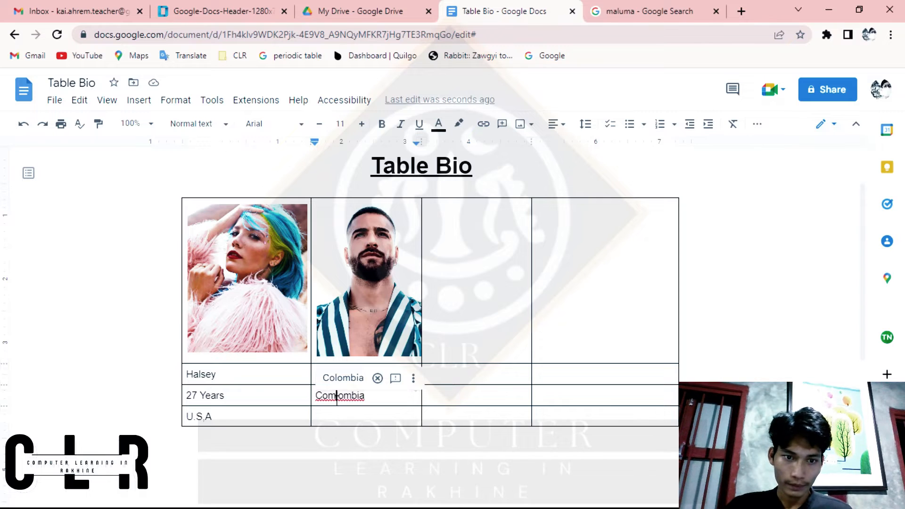
pyautogui.click(336, 378)
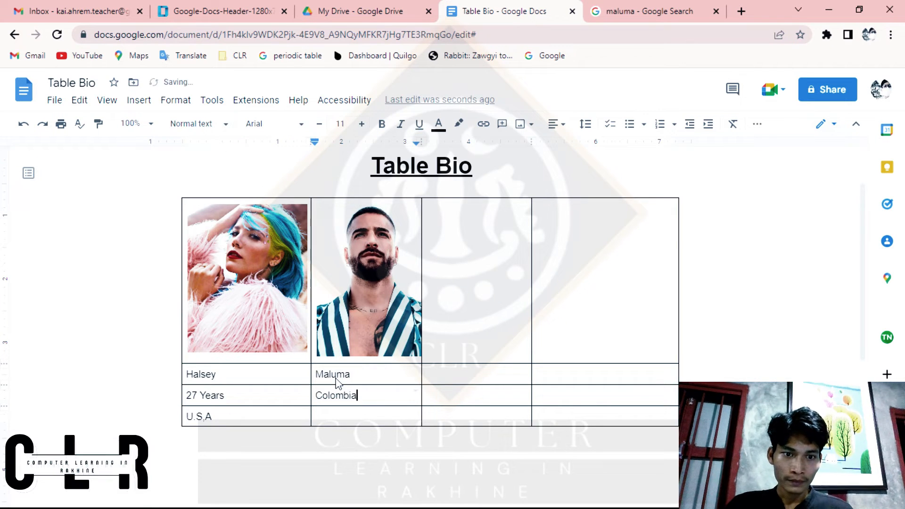
pyautogui.doubleClick(352, 397)
pyautogui.hotkey('ctrl', 'c')
pyautogui.press('BackSpace')
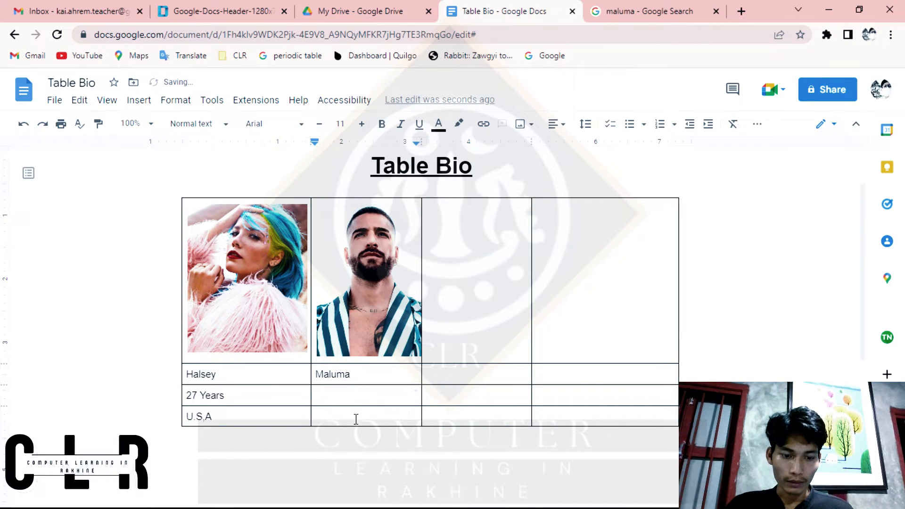
pyautogui.click(356, 419)
pyautogui.hotkey('ctrl', 'v')
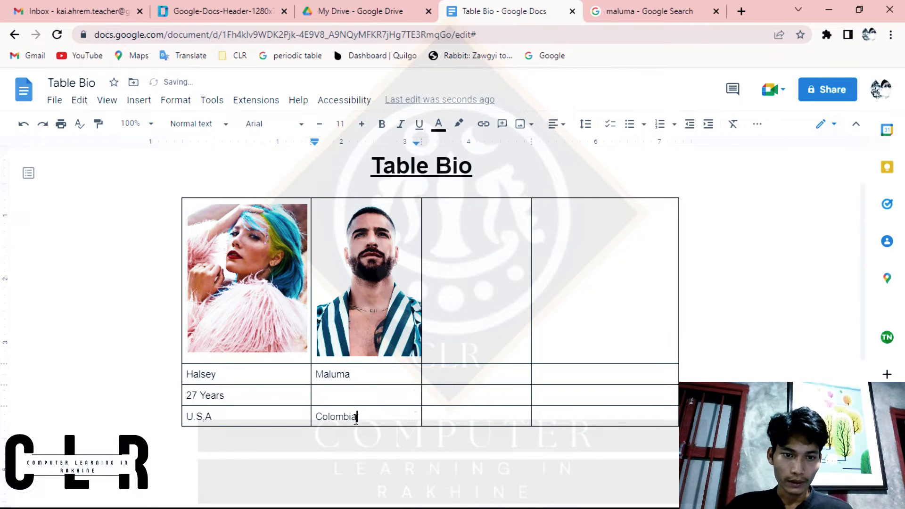
# Step: Check Maluma's age in the Google results and enter "28 Years" in the cell below his name
pyautogui.click(629, 11)
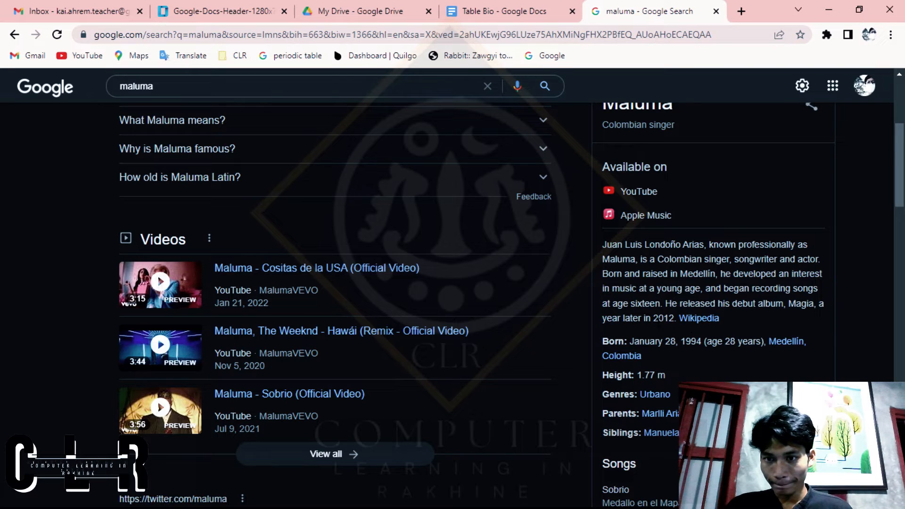
pyautogui.click(480, 11)
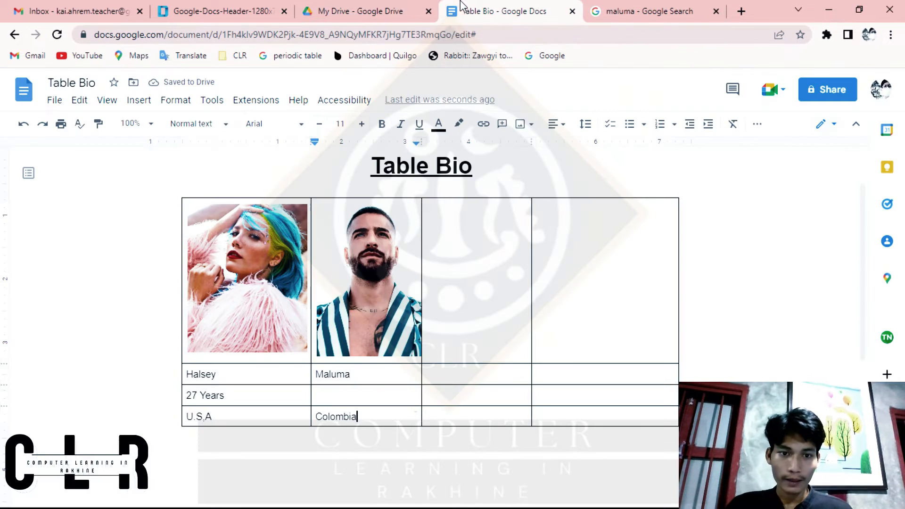
pyautogui.click(380, 400)
pyautogui.write('28')
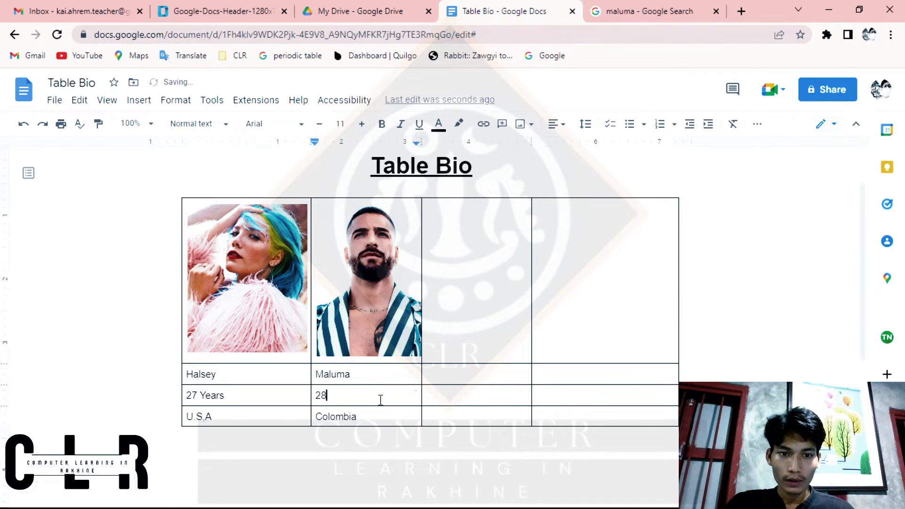
pyautogui.write(' Yeras')
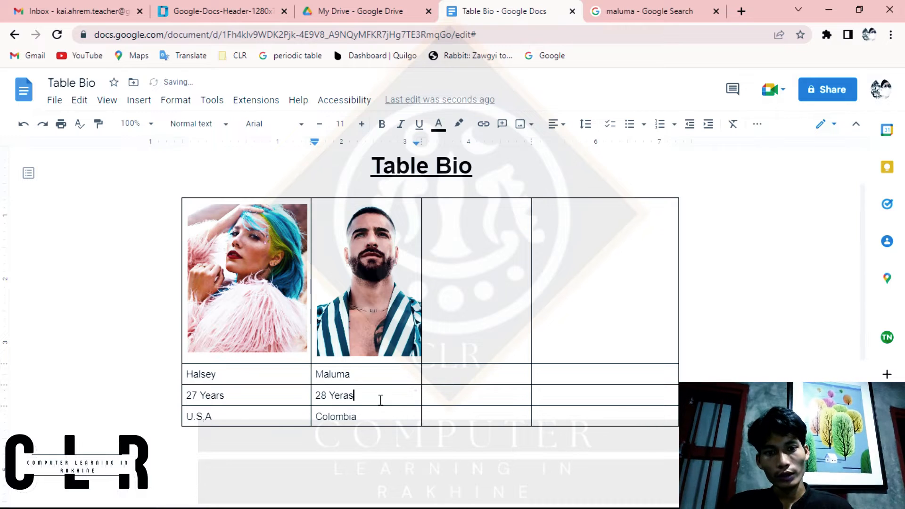
pyautogui.press('BackSpace')
pyautogui.press('BackSpace')
pyautogui.press('BackSpace')
pyautogui.write('ar')
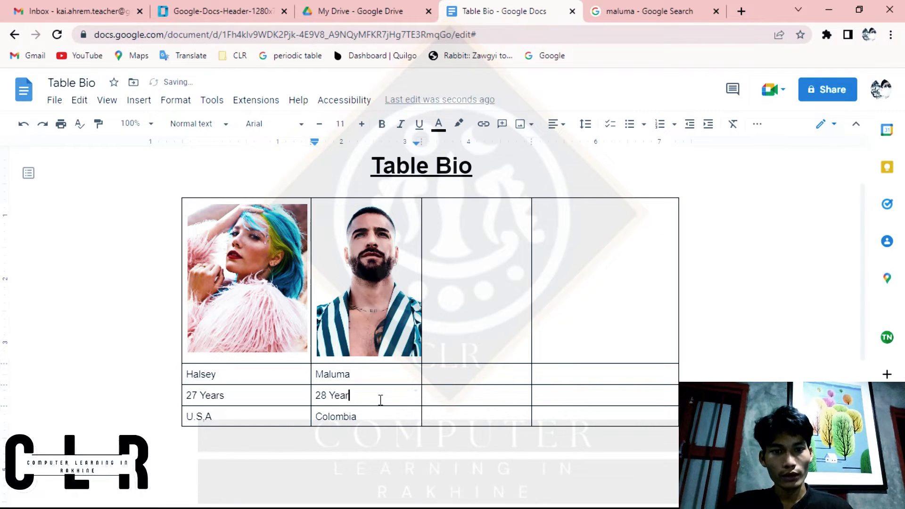
pyautogui.write('s')
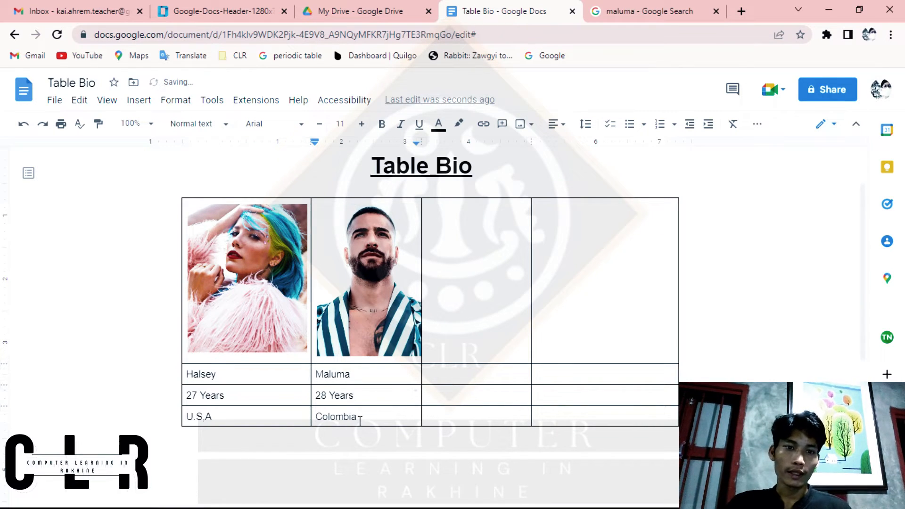
# Step: Replace the Maluma search on Google with a search for "j balvin age"
pyautogui.click(647, 10)
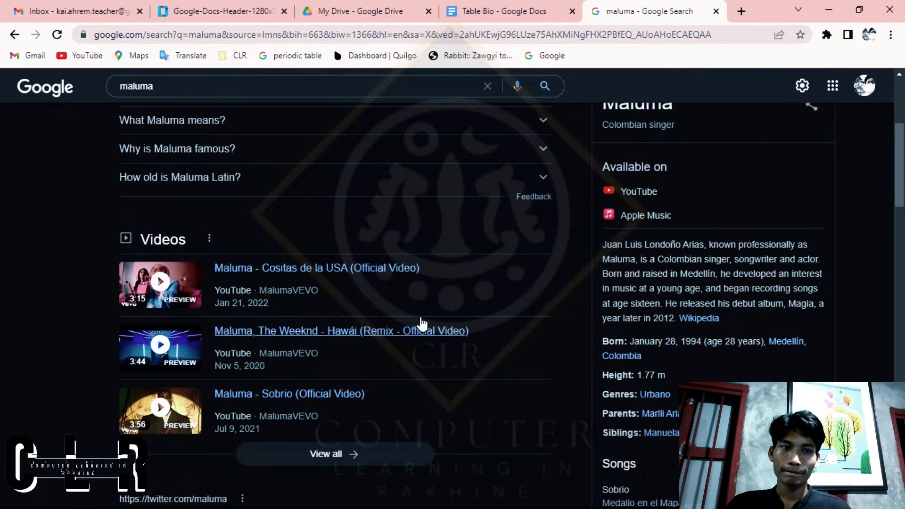
pyautogui.scroll(4, 421, 324)
pyautogui.doubleClick(197, 98)
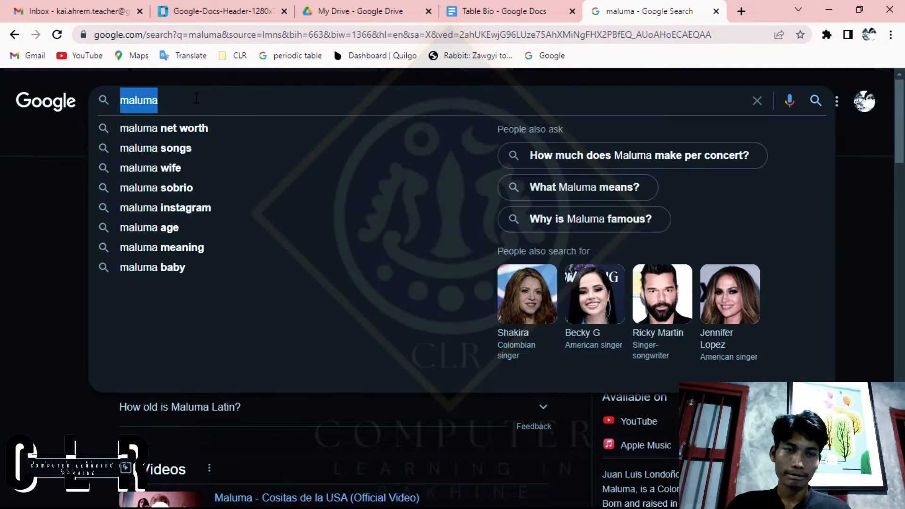
pyautogui.write('J bav')
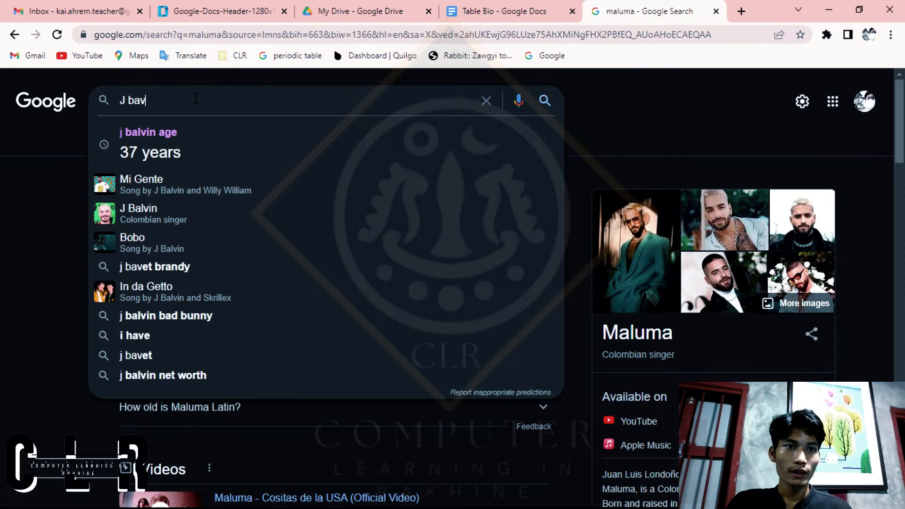
pyautogui.click(177, 152)
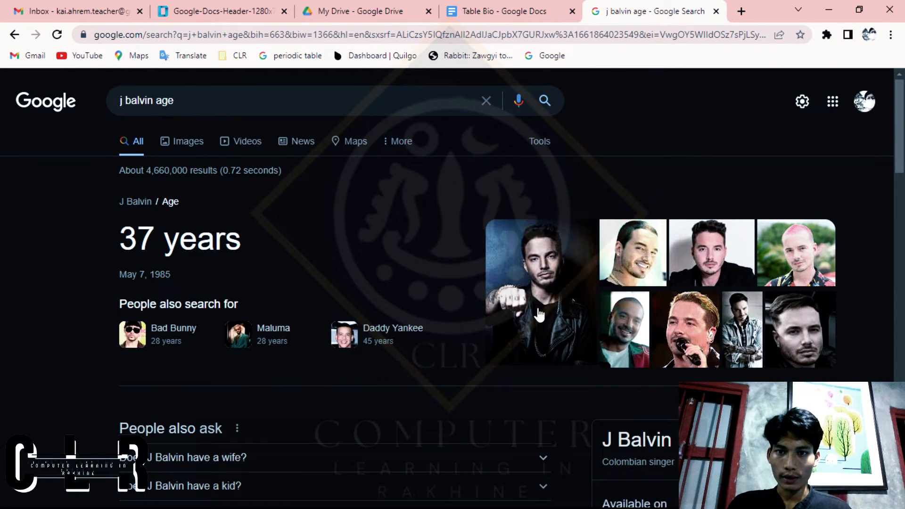
# Step: Copy J Balvin's large picture from the Google results and paste it into the top cell of the table's third column
pyautogui.click(539, 315)
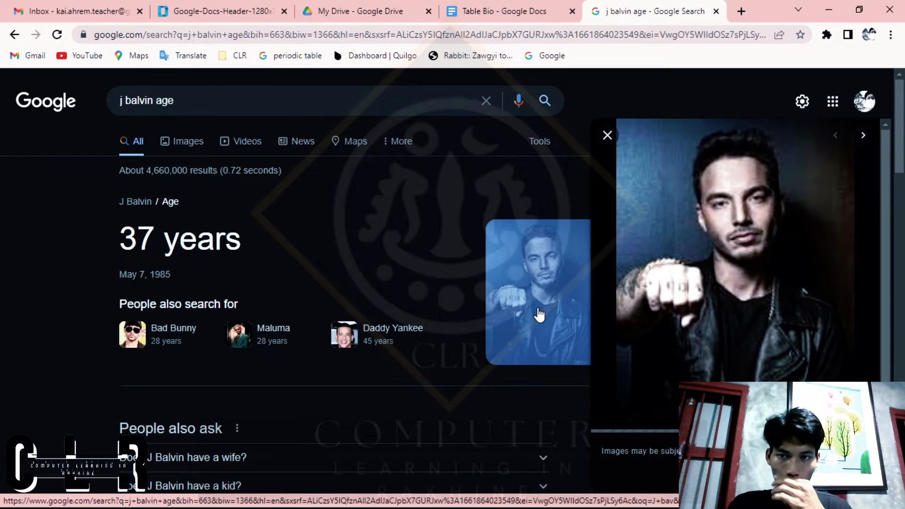
pyautogui.rightClick(749, 235)
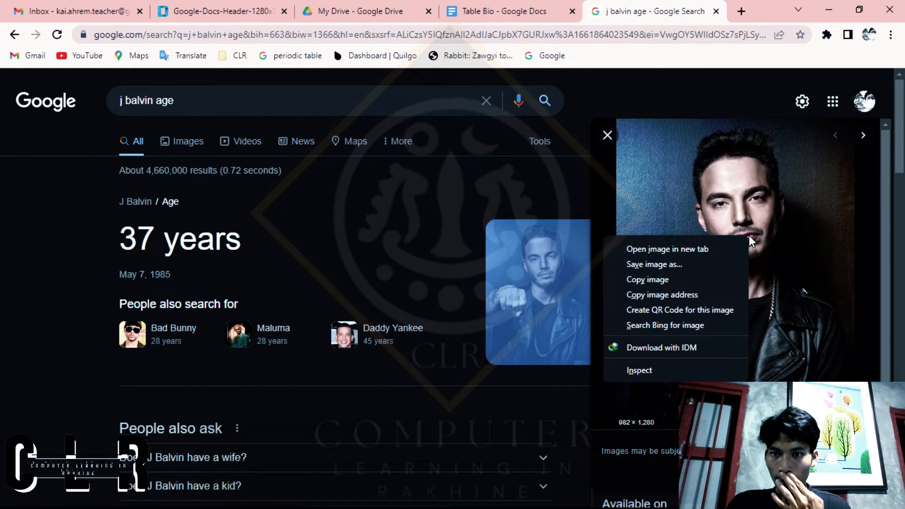
pyautogui.click(673, 290)
pyautogui.rightClick(686, 208)
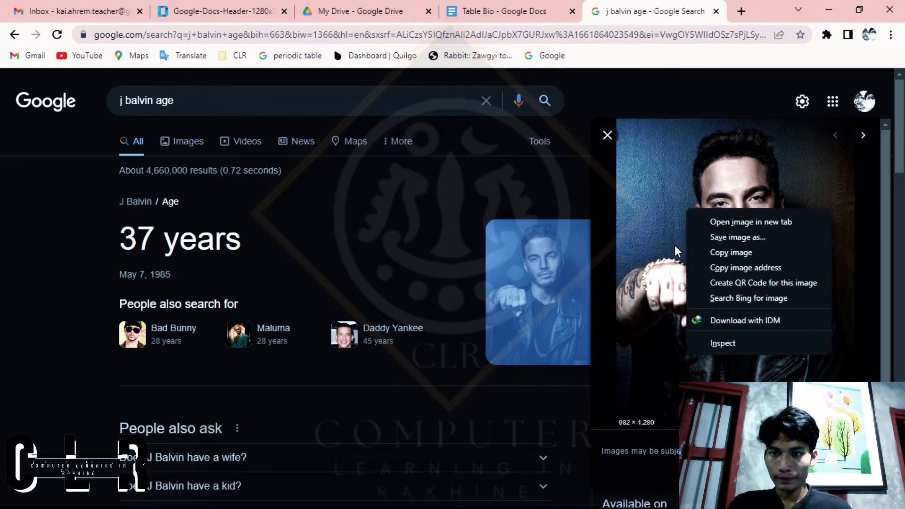
pyautogui.click(742, 257)
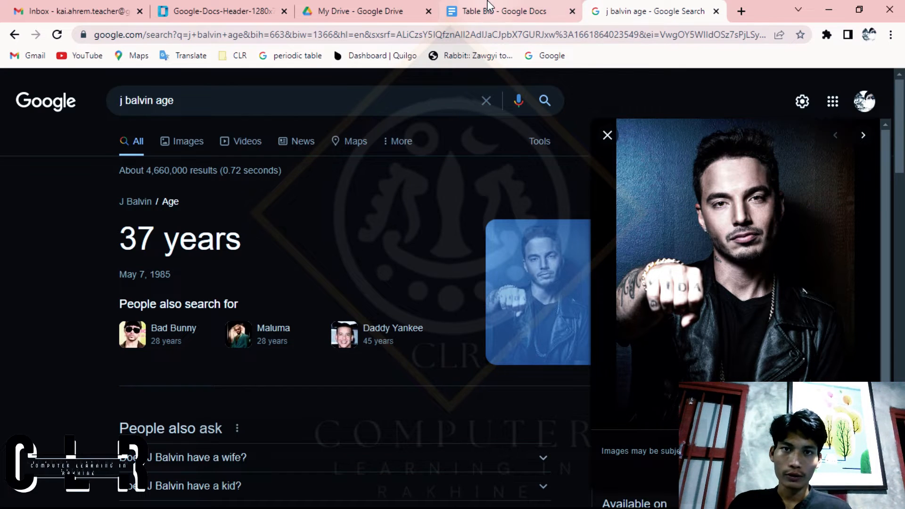
pyautogui.click(504, 11)
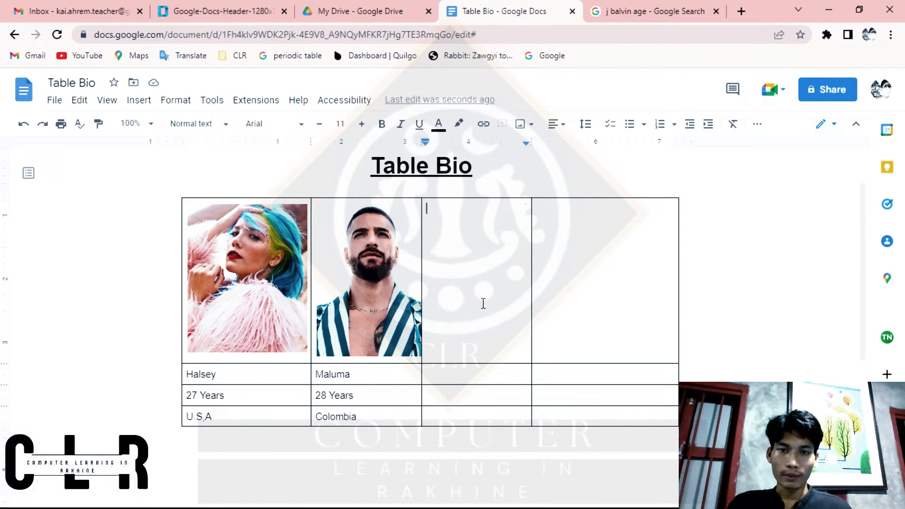
pyautogui.hotkey('ctrl', 'v')
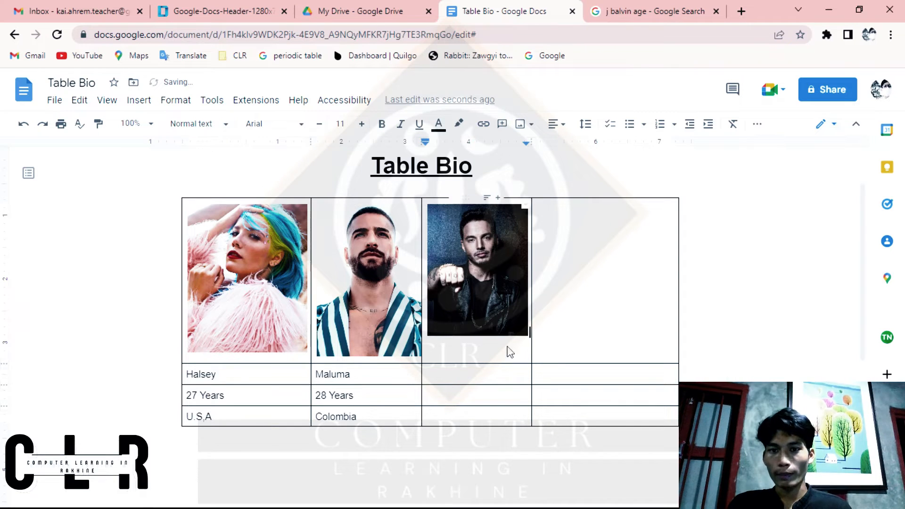
# Step: Enlarge J Balvin's picture to about the height of the neighbouring pictures
pyautogui.rightClick(509, 331)
pyautogui.click(461, 255)
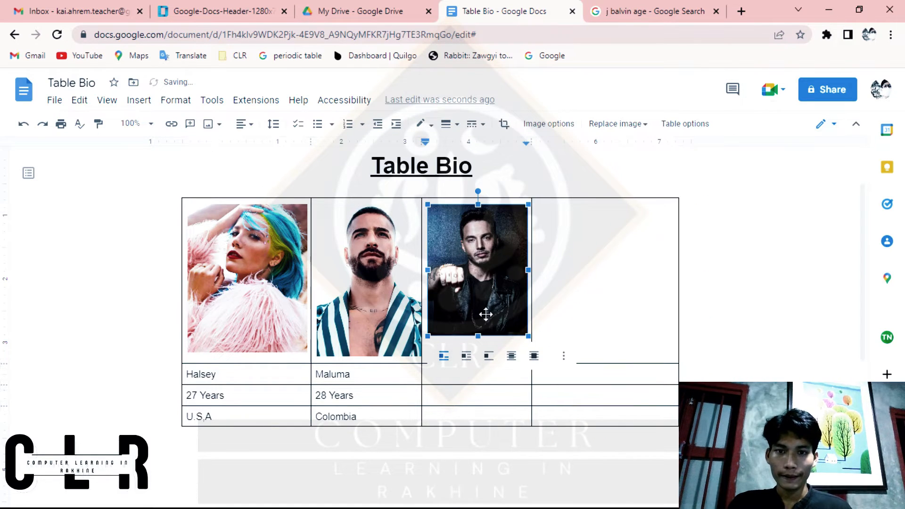
pyautogui.moveTo(527, 334); pyautogui.dragTo(540, 350)
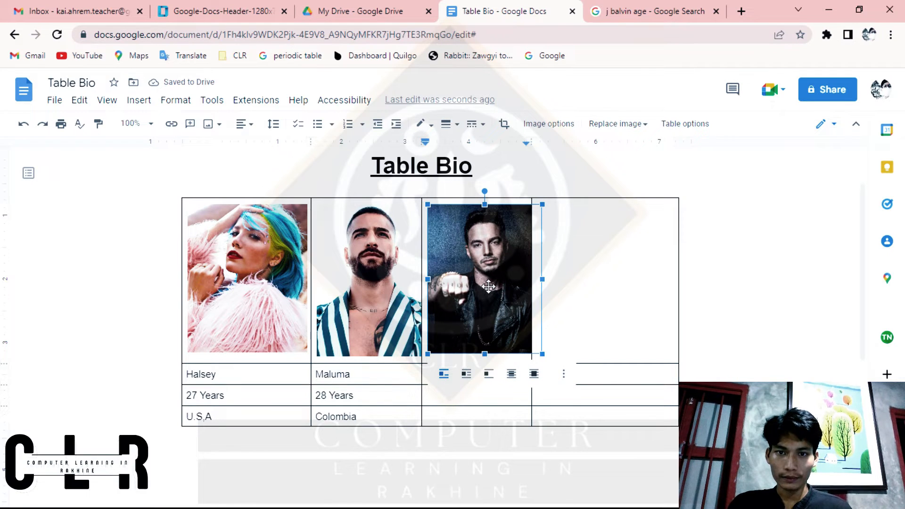
# Step: Enter the name "J Balvin" in the cell below his picture
pyautogui.click(479, 402)
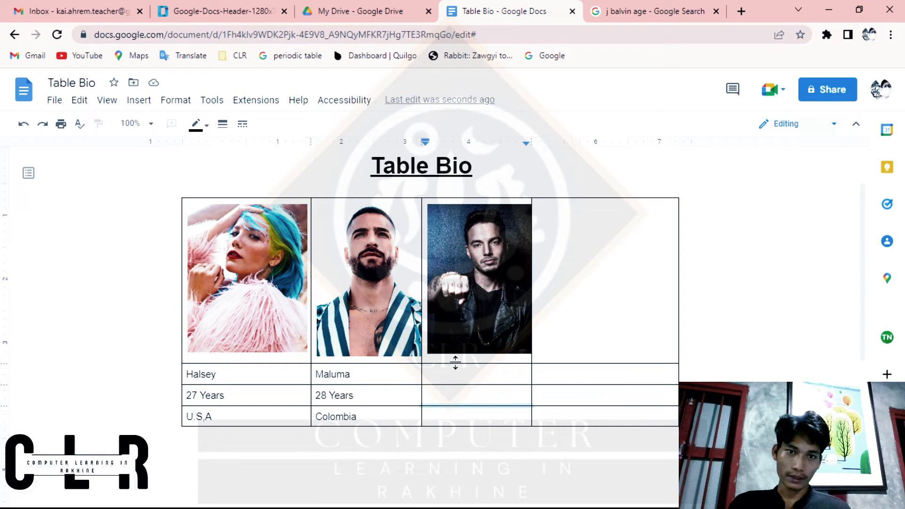
pyautogui.click(486, 374)
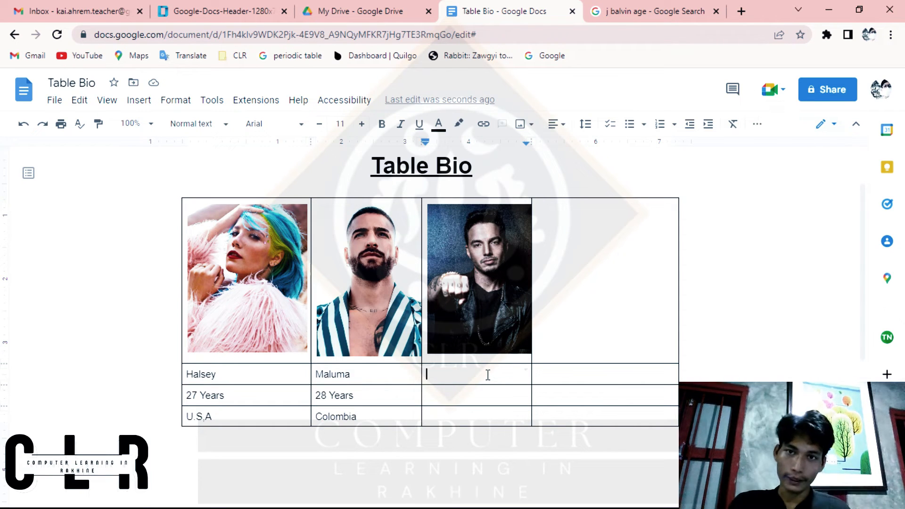
pyautogui.write('J Balvin')
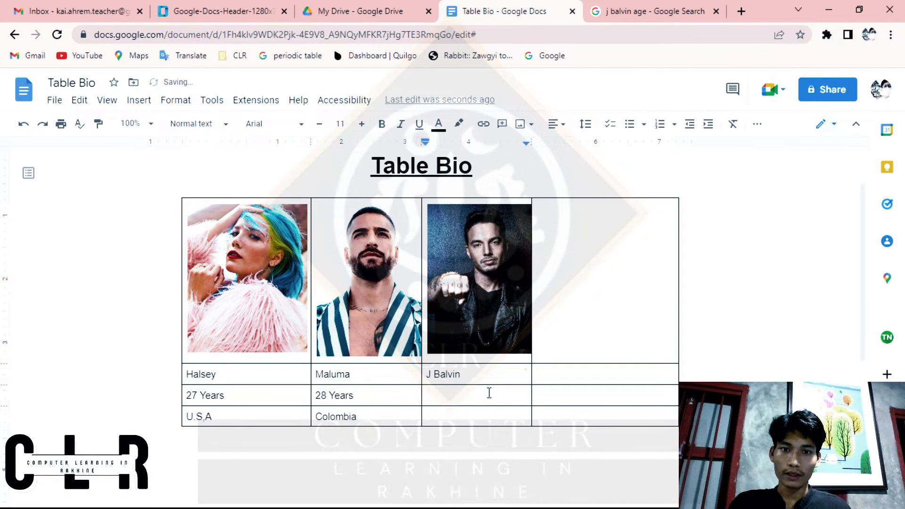
# Step: Search Google for "j balvin", check his nationality in the results and return to the Table Bio document
pyautogui.click(694, 10)
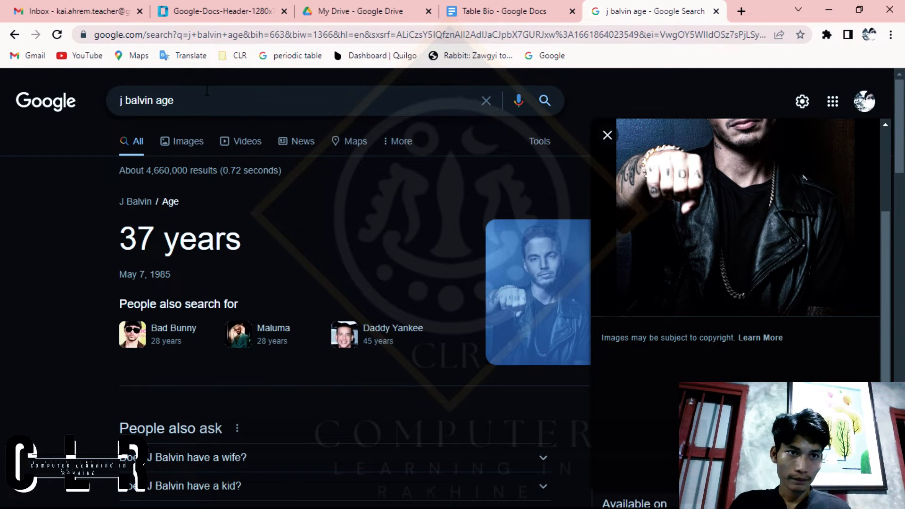
pyautogui.press('BackSpace')
pyautogui.press('BackSpace')
pyautogui.press('BackSpace')
pyautogui.press('BackSpace')
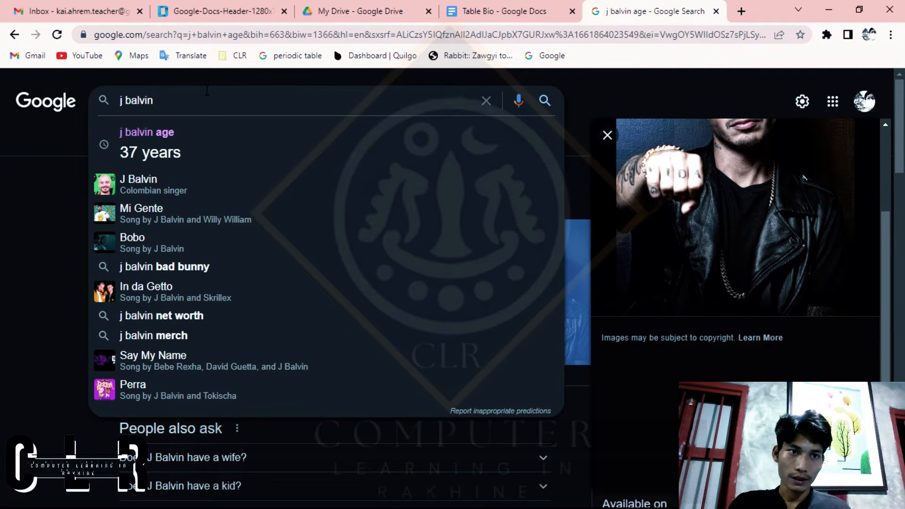
pyautogui.press('Return')
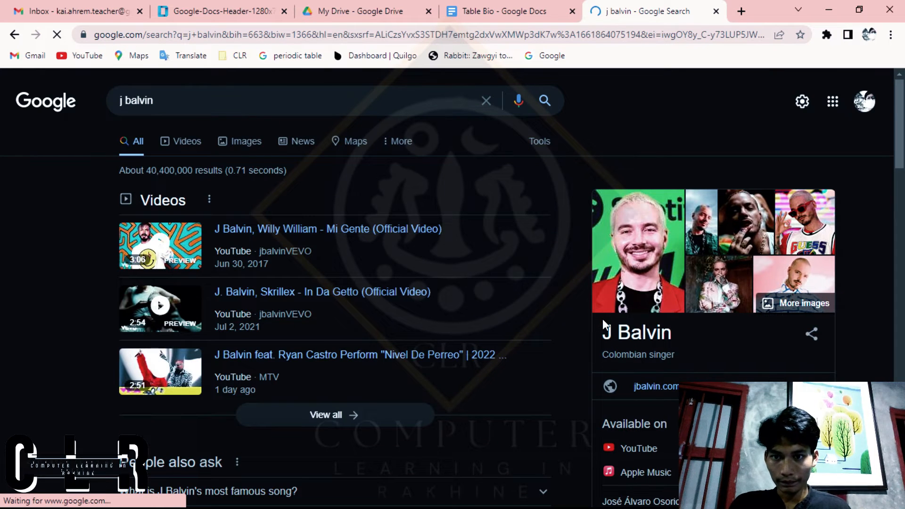
pyautogui.scroll(-2, 702, 351)
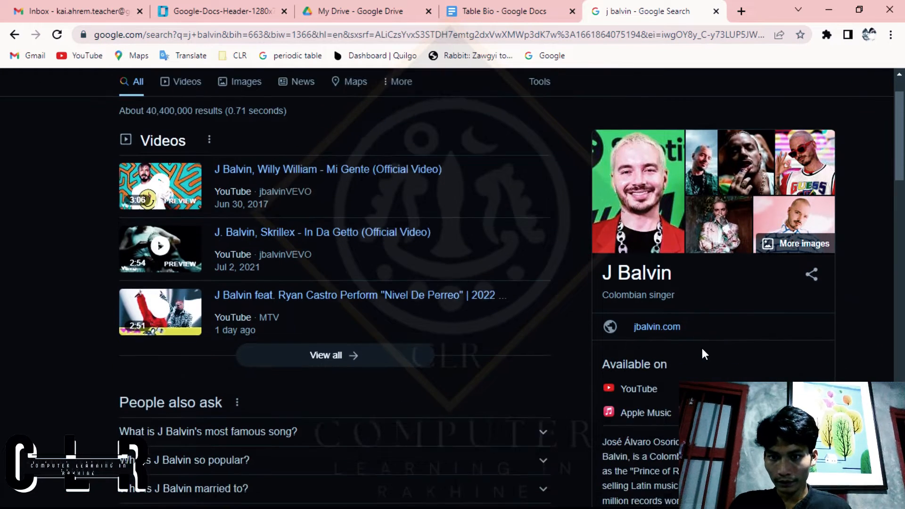
pyautogui.scroll(5, 639, 278)
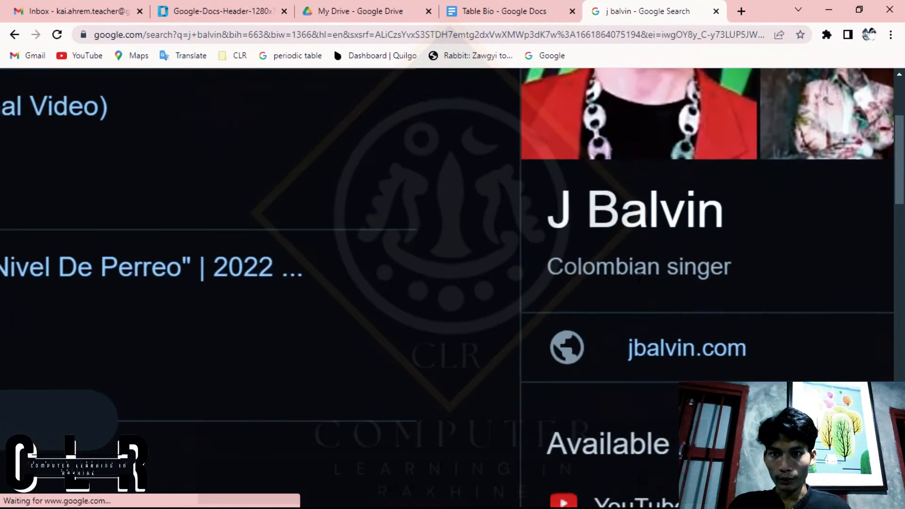
pyautogui.scroll(-5, 639, 278)
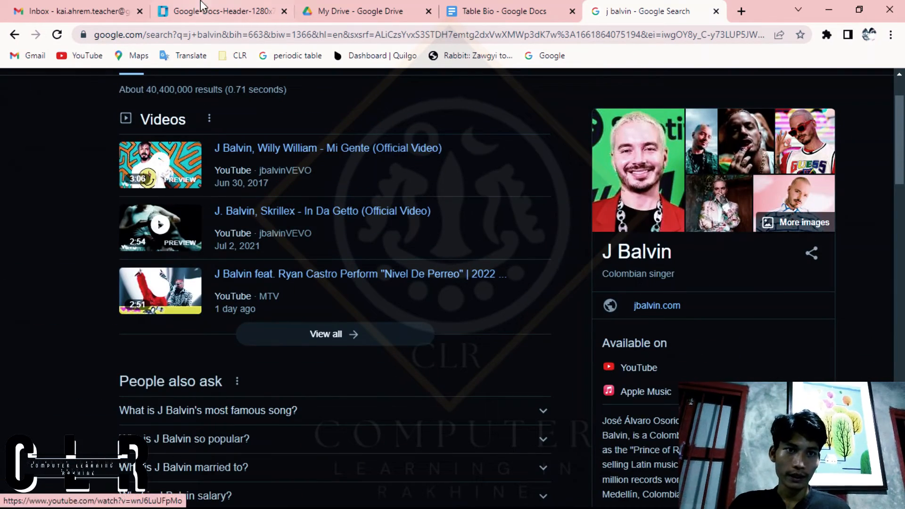
pyautogui.click(393, 7)
pyautogui.click(502, 7)
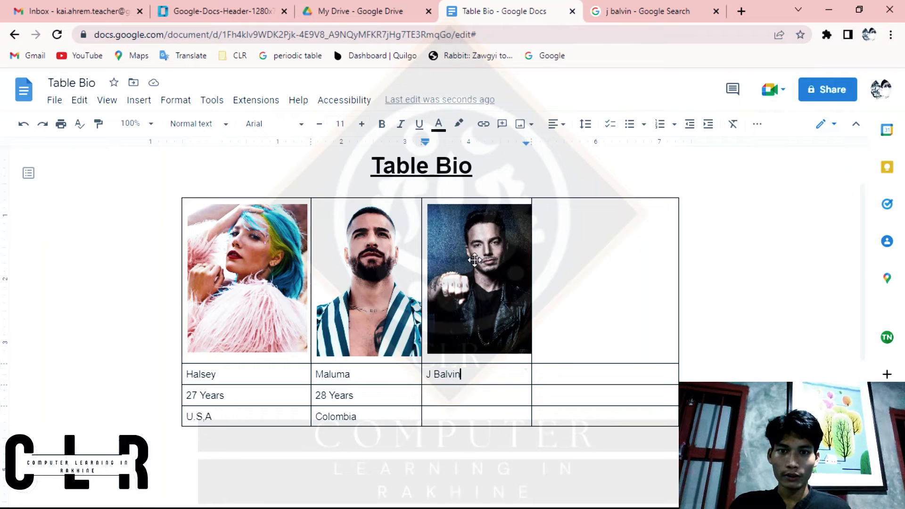
# Step: Go back to the "j balvin age" results on Google and look through the image results for that search
pyautogui.click(630, 7)
pyautogui.scroll(2, 618, 208)
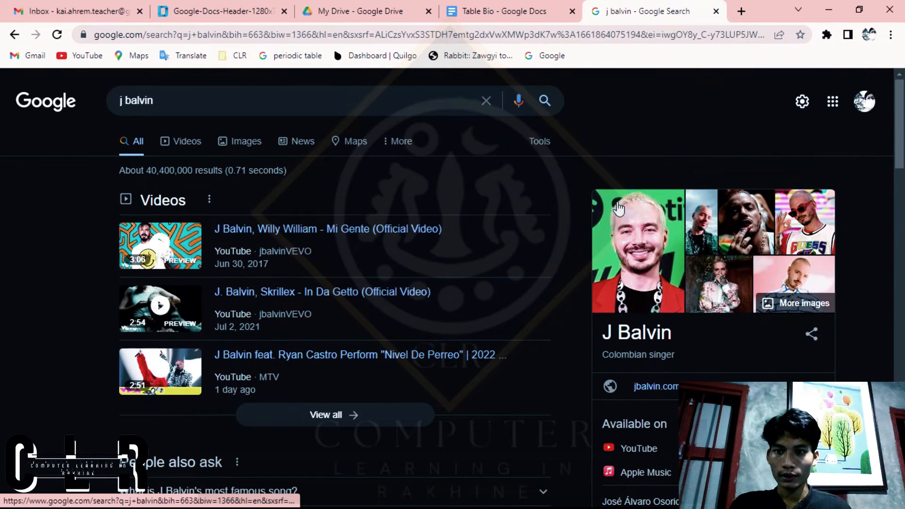
pyautogui.click(14, 35)
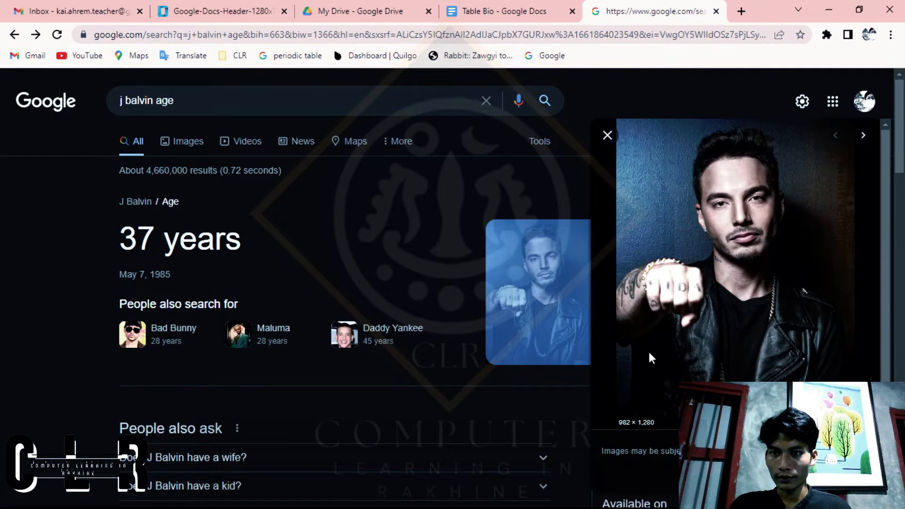
pyautogui.click(191, 141)
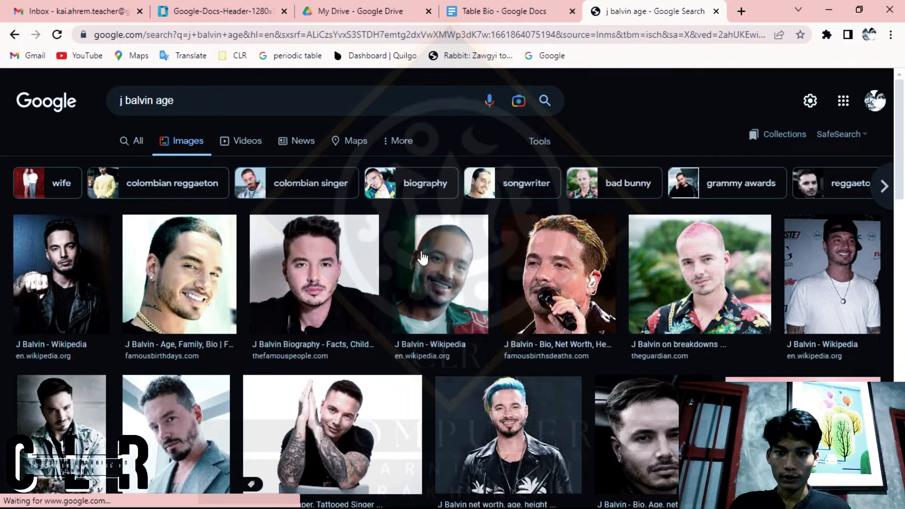
pyautogui.scroll(-3, 421, 258)
pyautogui.scroll(3, 420, 258)
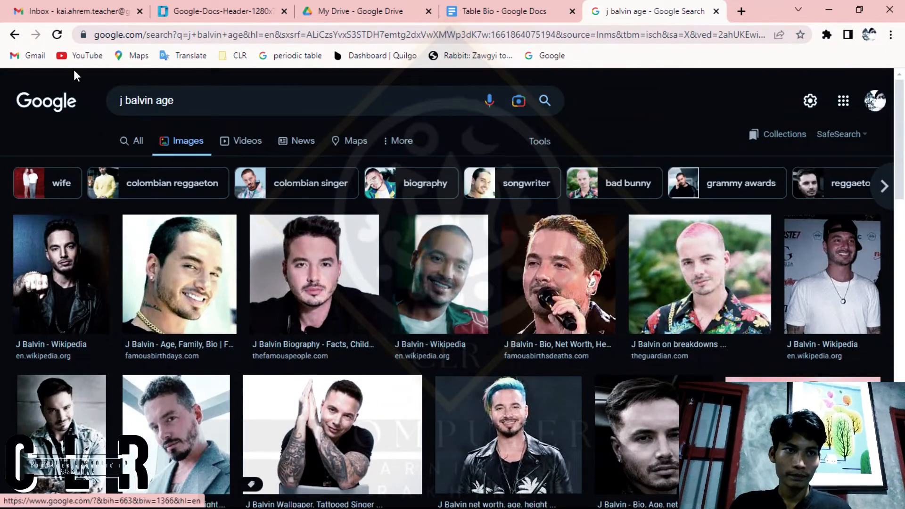
pyautogui.click(13, 36)
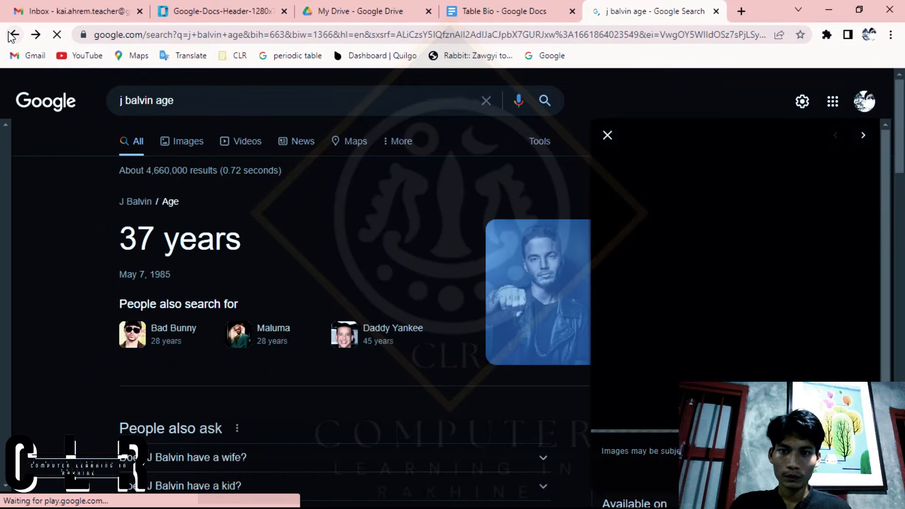
# Step: Enter "27 Years" and "Colombia" in the two cells below J Balvin's name in the Table Bio document
pyautogui.click(488, 9)
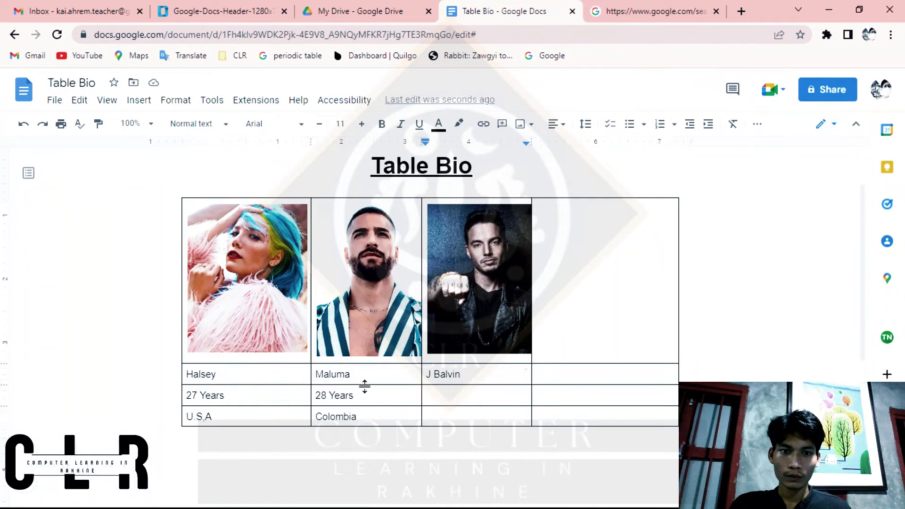
pyautogui.click(628, 9)
pyautogui.click(399, 9)
pyautogui.click(522, 7)
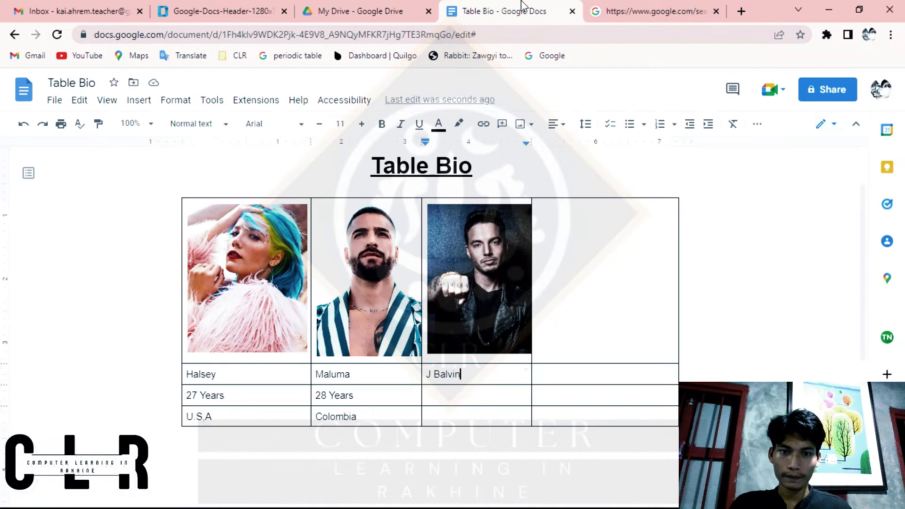
pyautogui.click(489, 398)
pyautogui.write('27 Years')
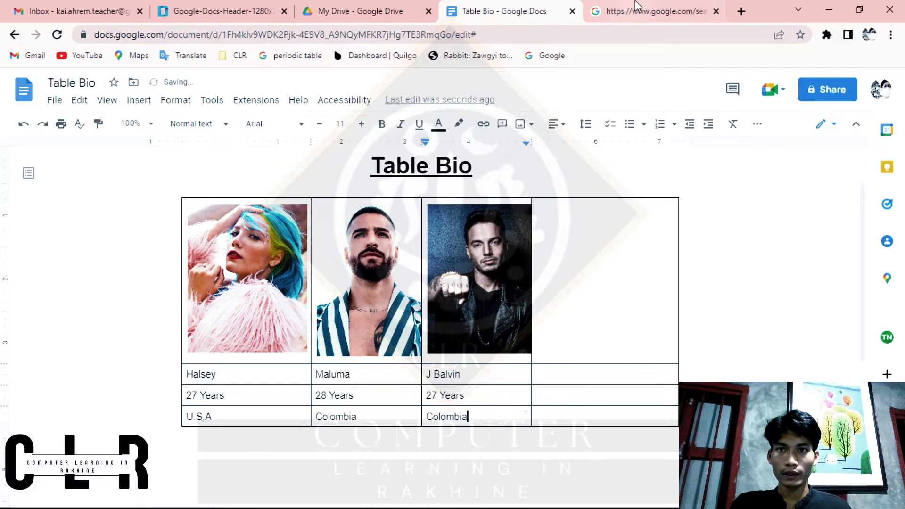
# Step: Replace the J Balvin search on Google with the suggested singer Becky G and show the image results
pyautogui.click(651, 11)
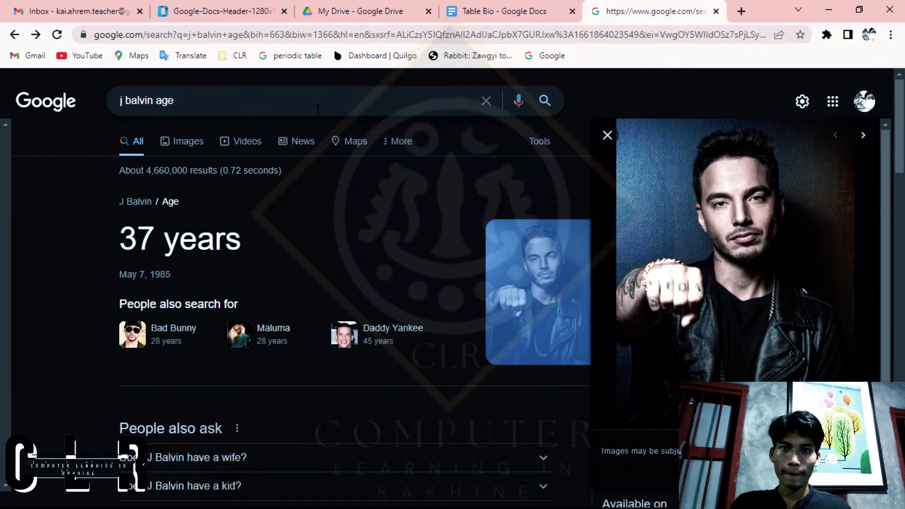
pyautogui.tripleClick(232, 93)
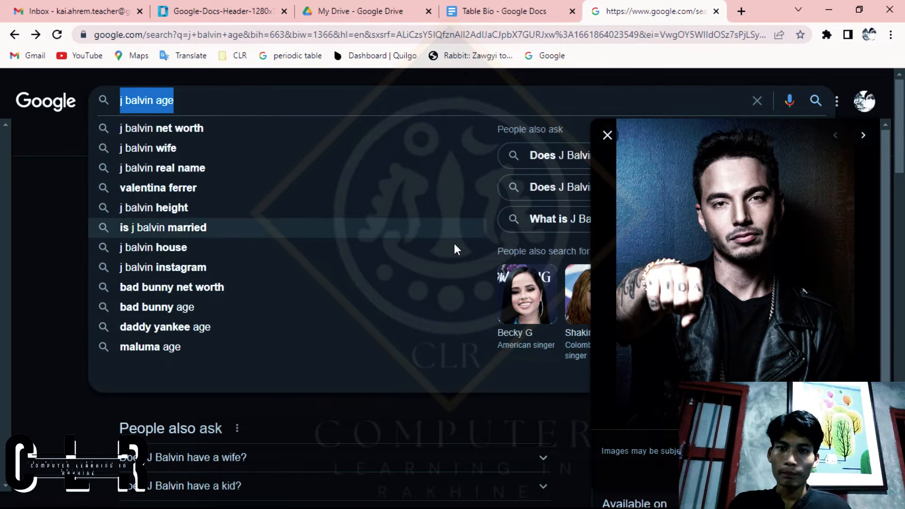
pyautogui.click(526, 283)
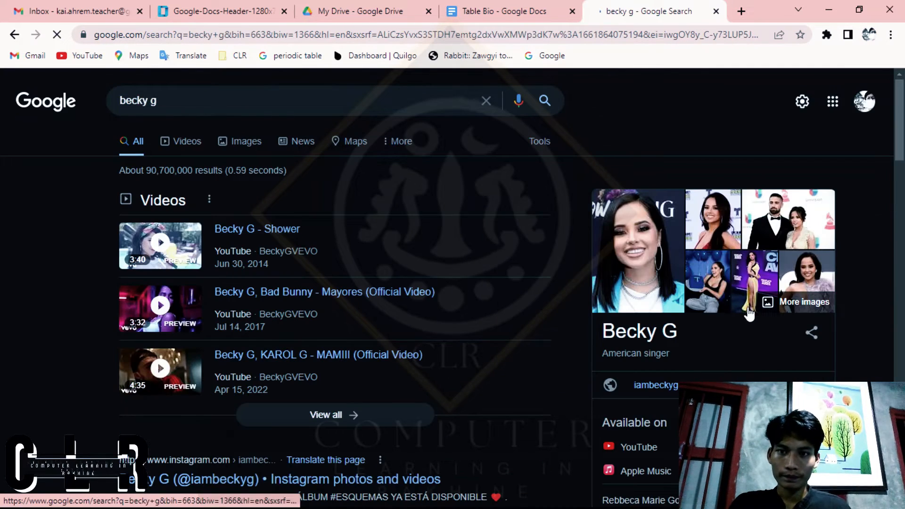
pyautogui.click(244, 142)
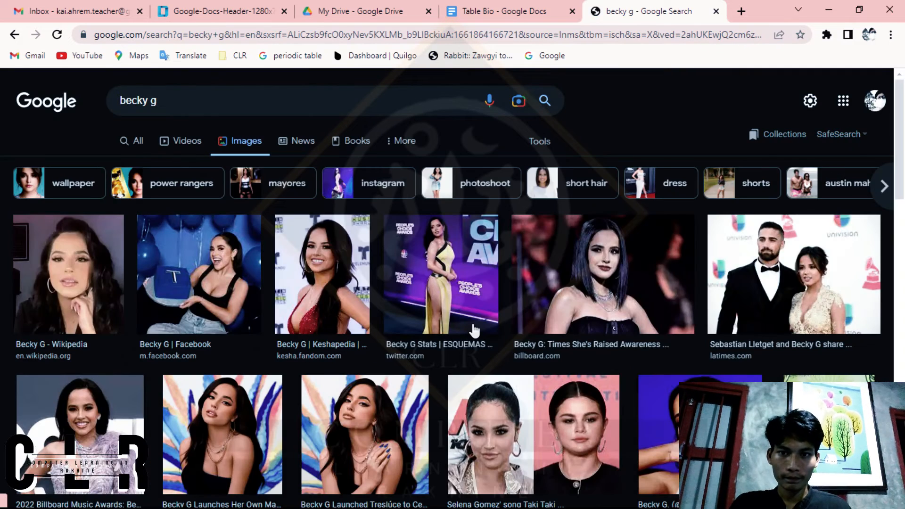
# Step: Copy the Billboard picture of Becky G from the image results and paste it into the empty fourth picture cell of the Table Bio document
pyautogui.click(569, 297)
pyautogui.rightClick(706, 222)
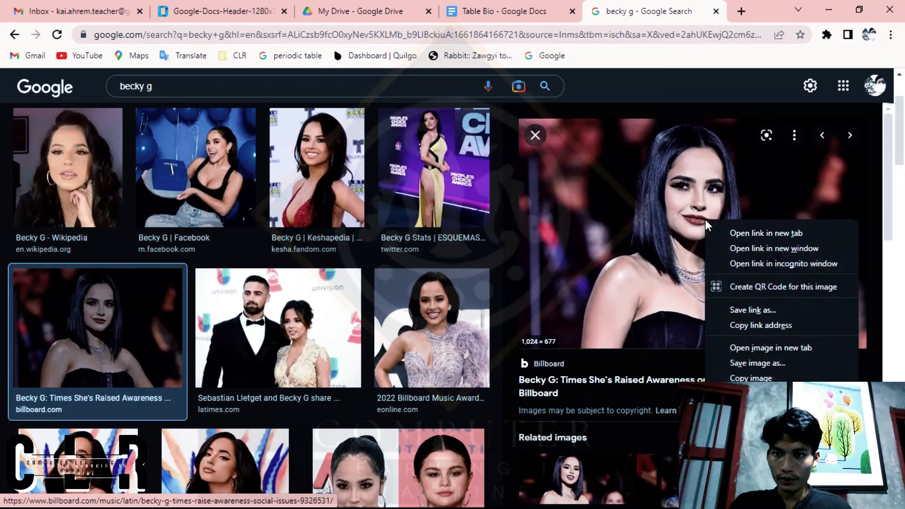
pyautogui.click(774, 377)
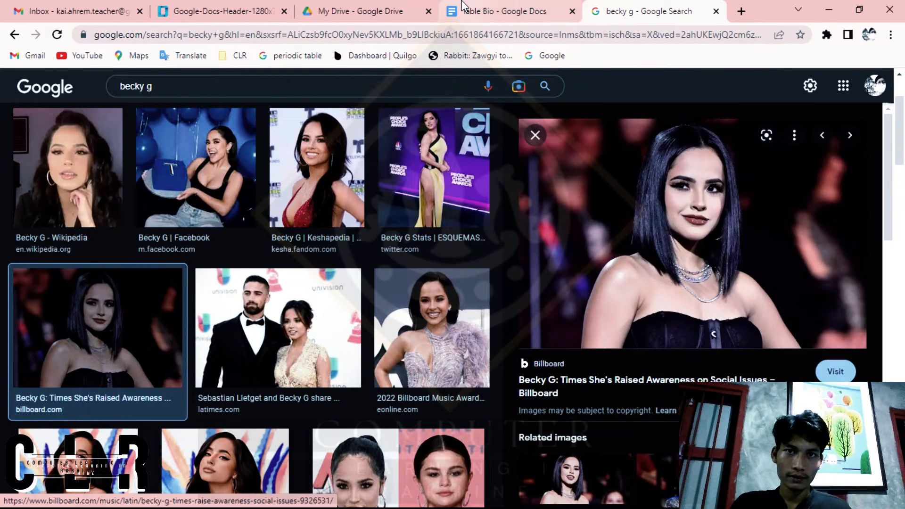
pyautogui.click(485, 10)
pyautogui.click(642, 287)
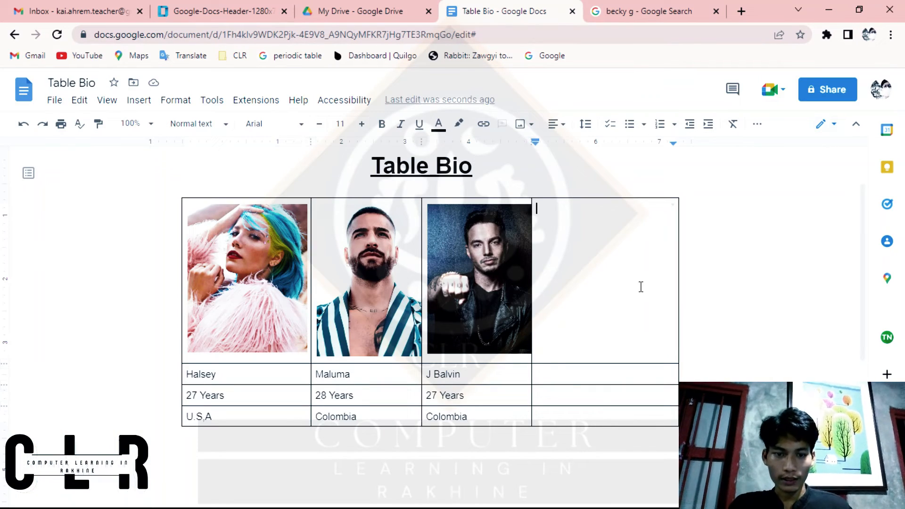
pyautogui.hotkey('ctrl', 'v')
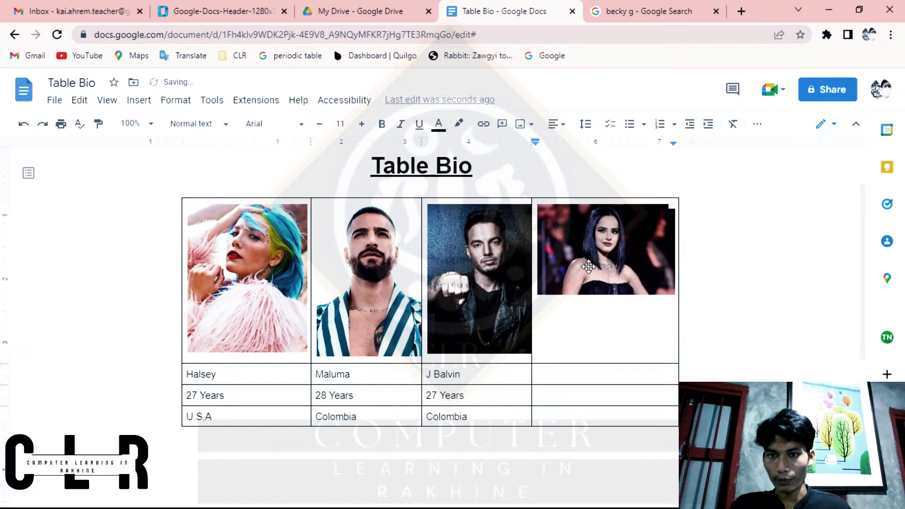
# Step: Enlarge Becky G's picture to about the height of the other pictures and shift it within its crop frame to center her in the cell
pyautogui.click(659, 291)
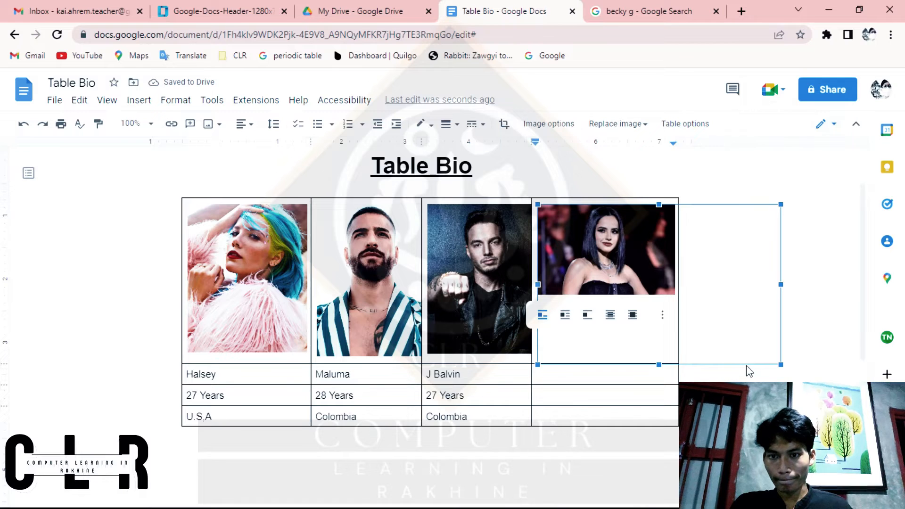
pyautogui.moveTo(747, 367); pyautogui.dragTo(737, 360)
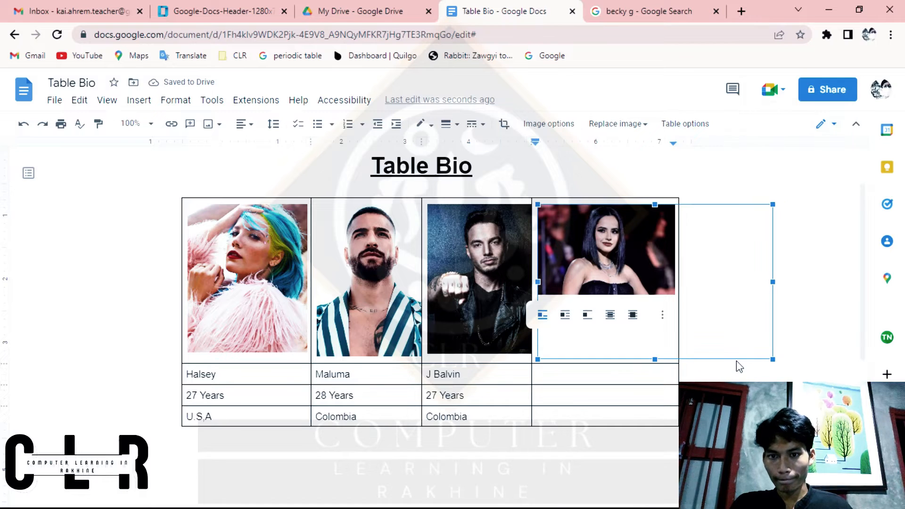
pyautogui.doubleClick(633, 294)
pyautogui.moveTo(633, 296); pyautogui.dragTo(579, 296)
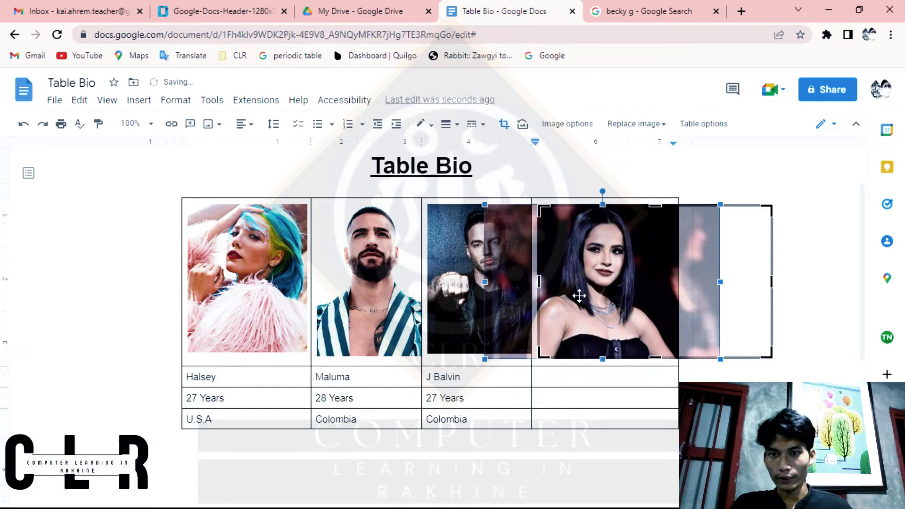
pyautogui.press('Return')
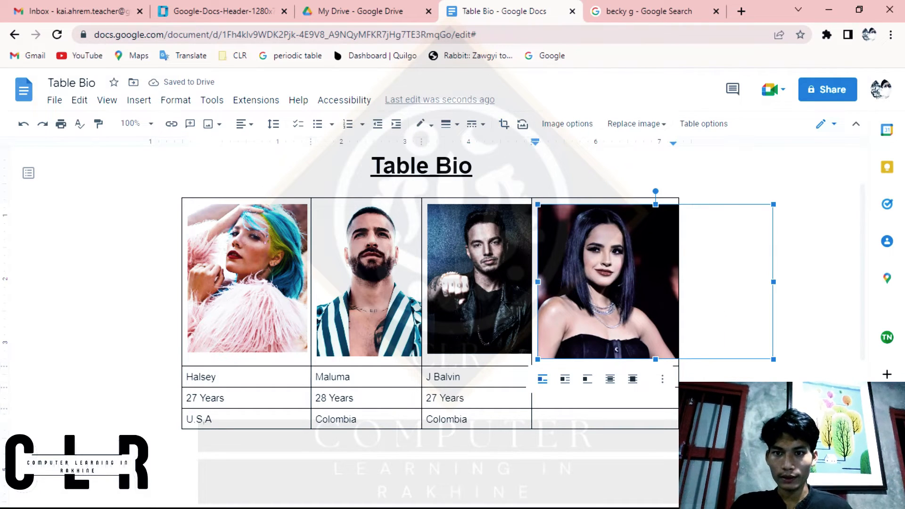
# Step: Enter "Becky G" in the cell below her picture and place the cursor in the age cell beneath it
pyautogui.click(613, 374)
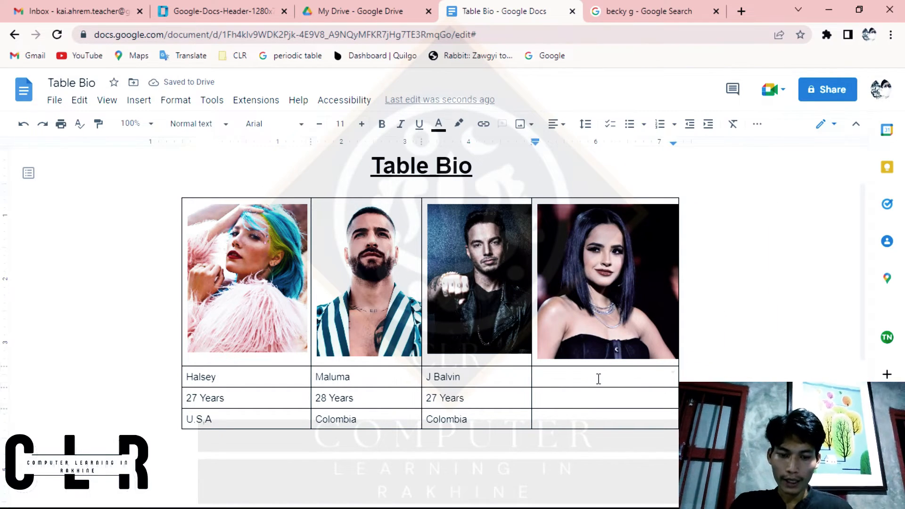
pyautogui.write('Becky')
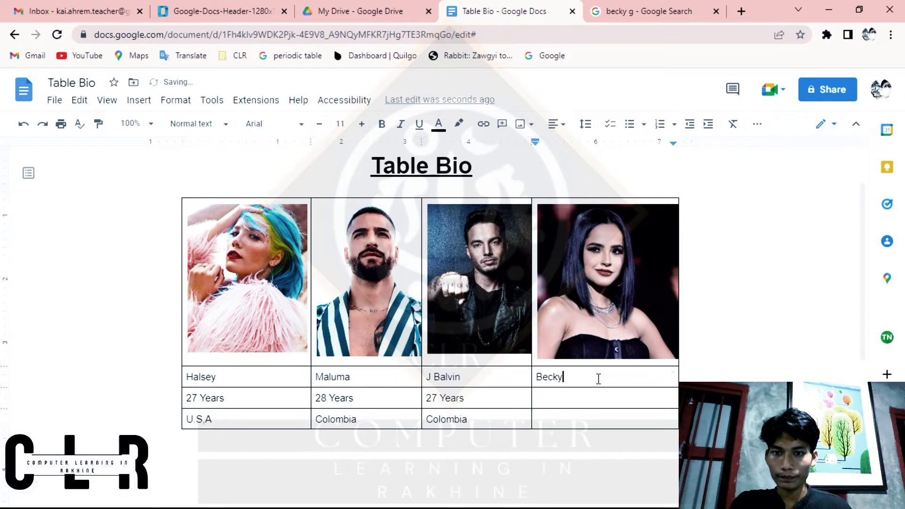
pyautogui.write(' G')
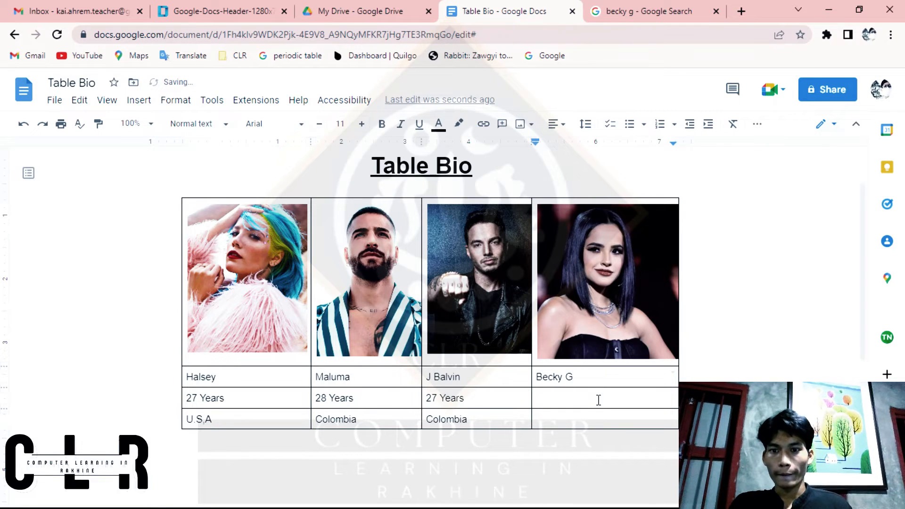
pyautogui.click(598, 401)
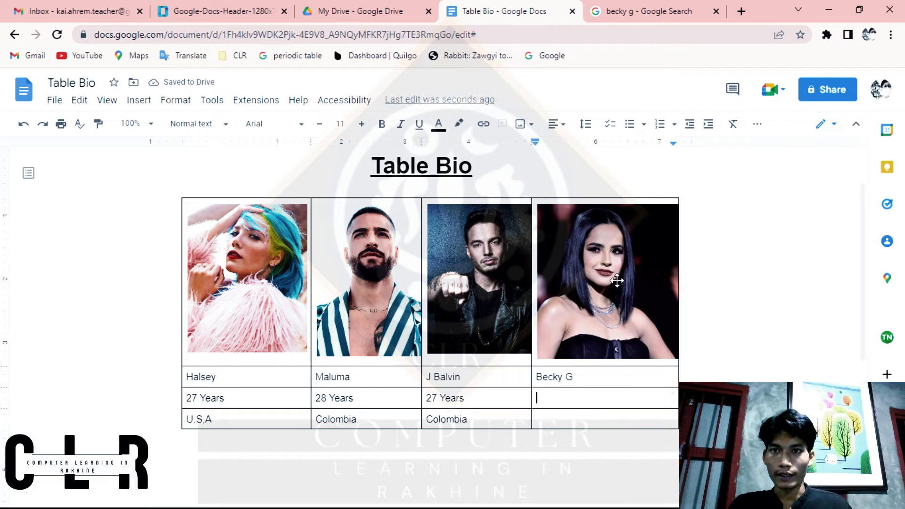
# Step: Check Becky G's age and birthplace in the full Google results and return to the Table Bio document
pyautogui.click(641, 9)
pyautogui.scroll(3, 270, 142)
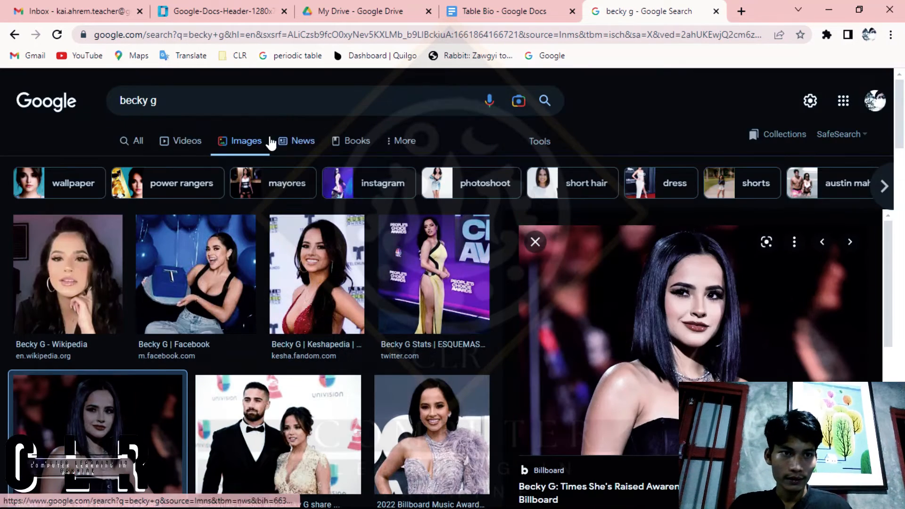
pyautogui.click(140, 140)
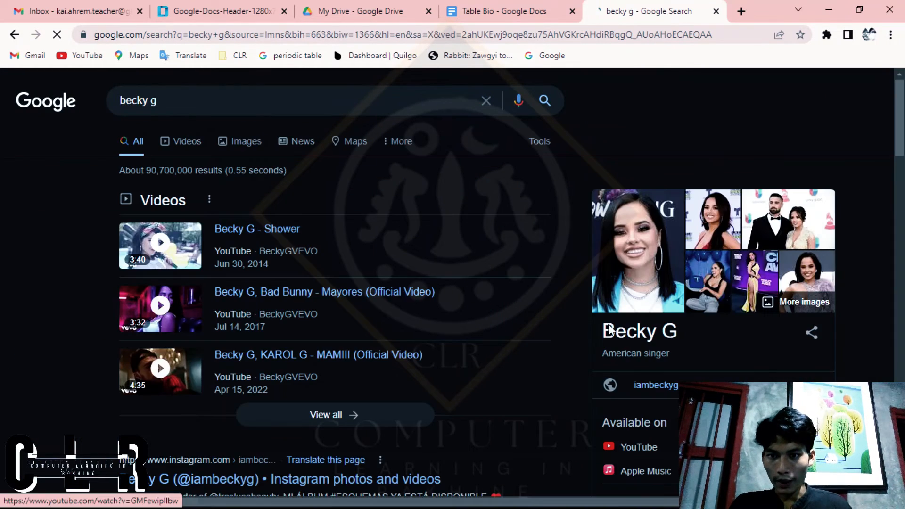
pyautogui.scroll(-6, 660, 356)
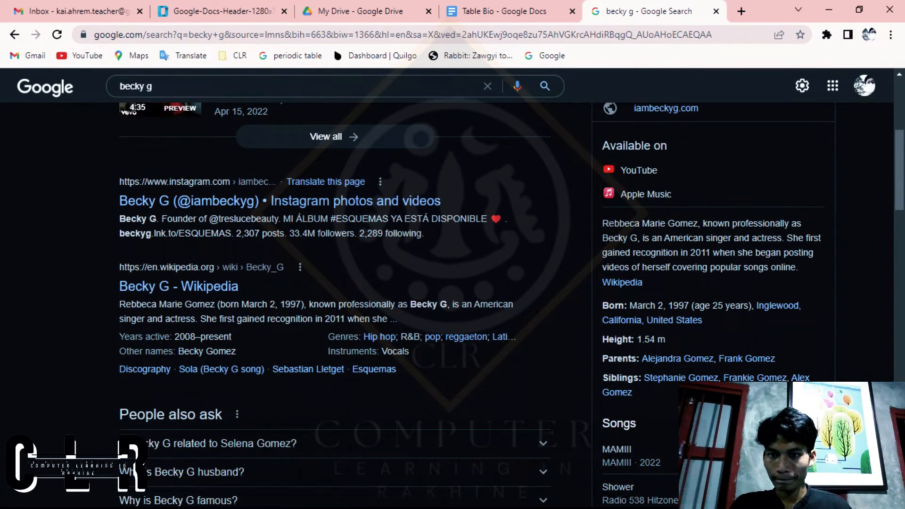
pyautogui.scroll(-2, 707, 424)
pyautogui.scroll(2, 707, 424)
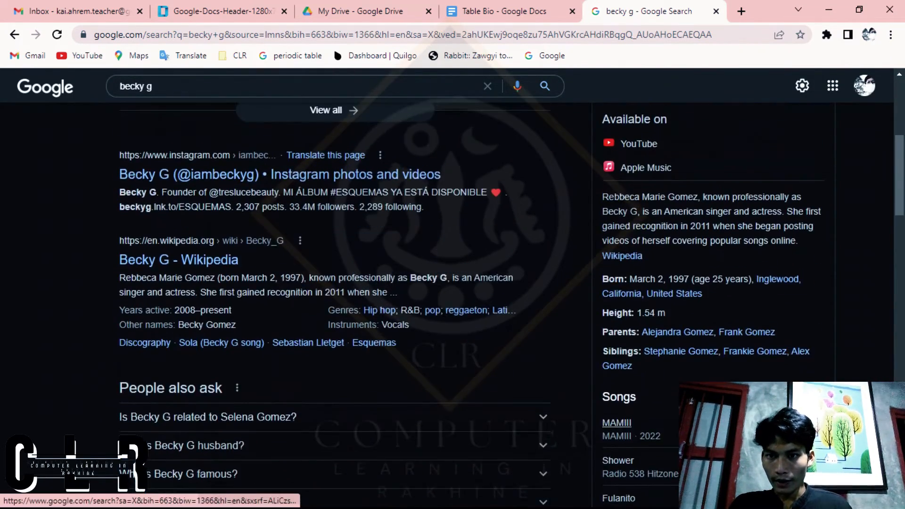
pyautogui.click(512, 9)
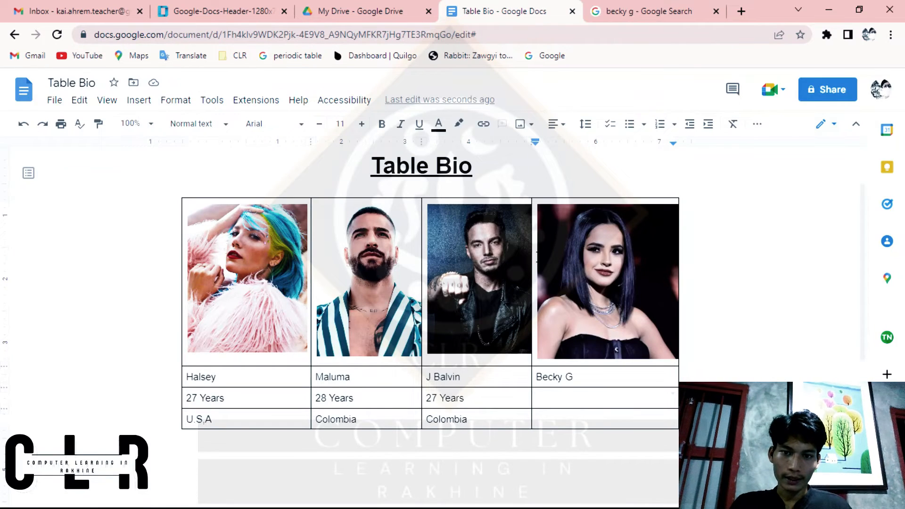
# Step: Enter "25 Years" and "U.S.A" in the two cells below Becky G's name
pyautogui.write('25')
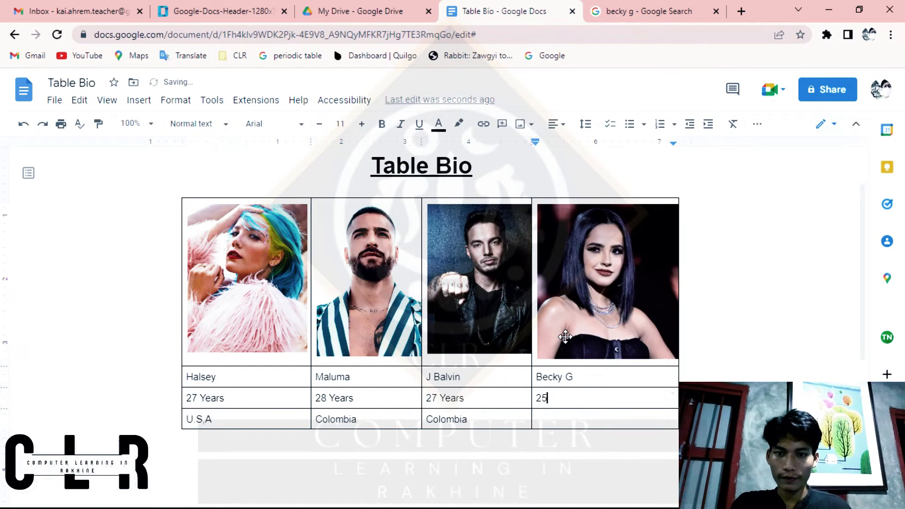
pyautogui.write(' Yera')
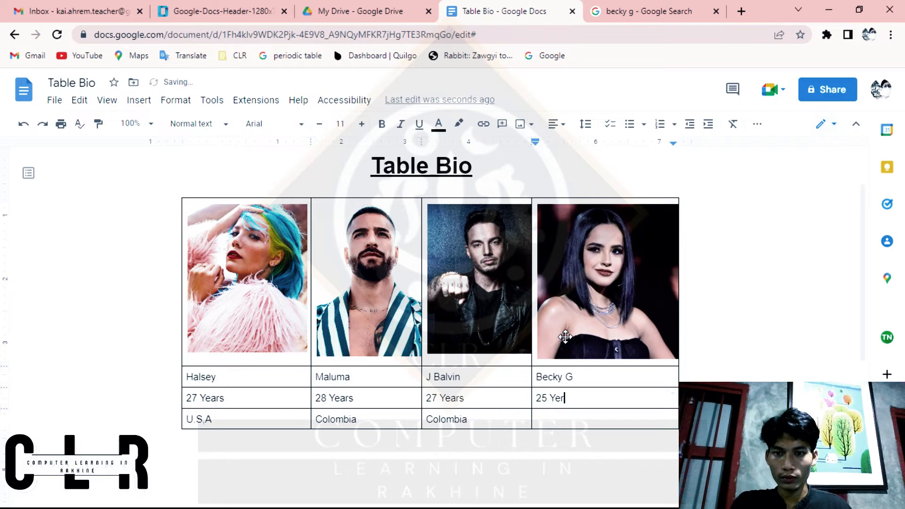
pyautogui.click(627, 420)
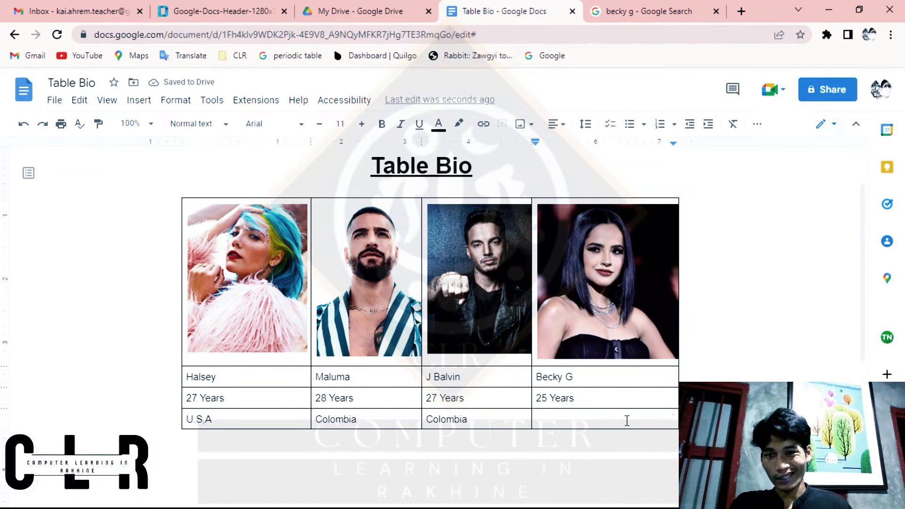
pyautogui.write('U.')
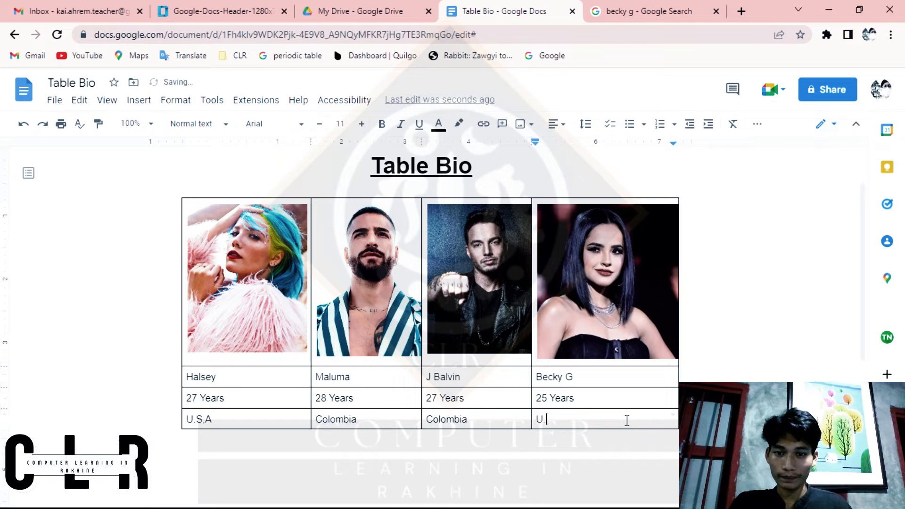
pyautogui.write('S.A')
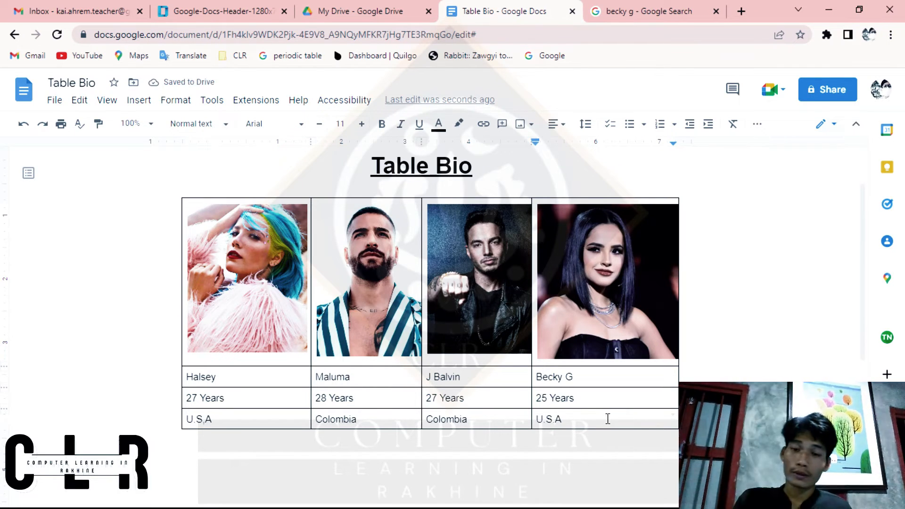
# Step: Make all the names, ages and countries in the lower three table rows bold and center-aligned
pyautogui.moveTo(609, 420); pyautogui.dragTo(196, 380)
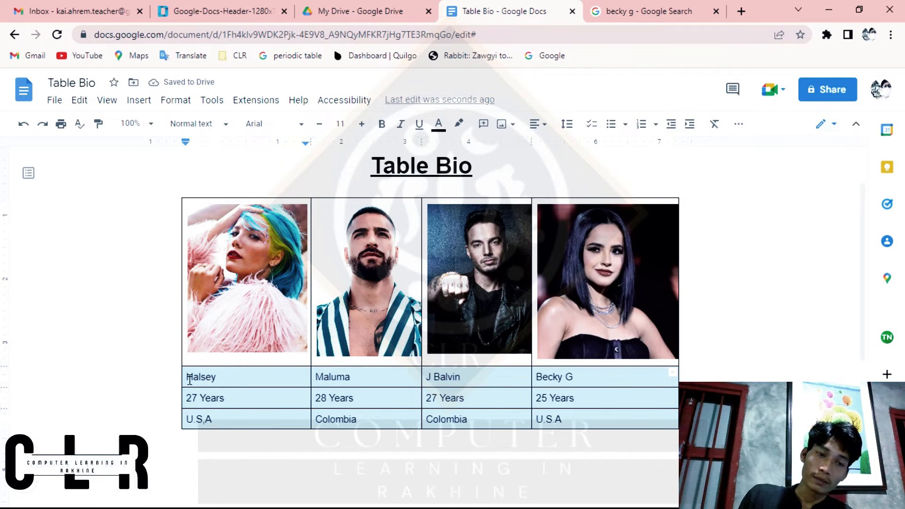
pyautogui.click(382, 124)
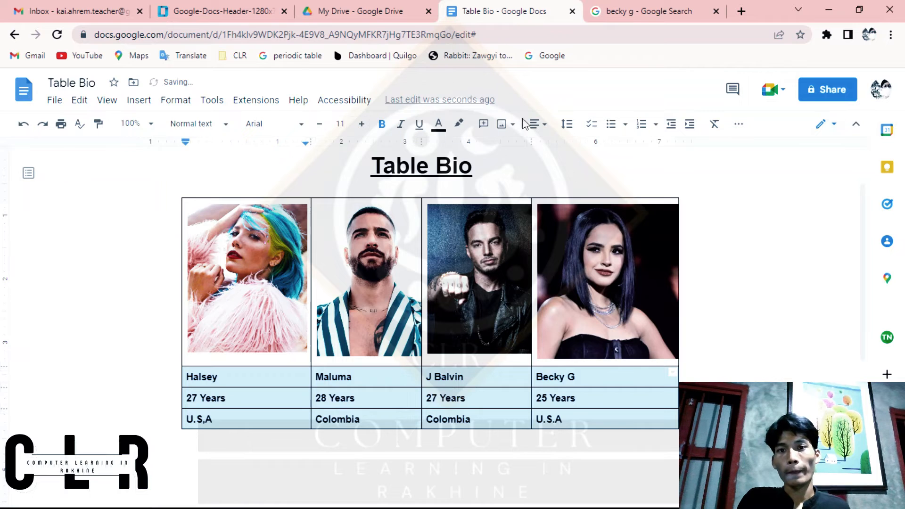
pyautogui.click(538, 124)
pyautogui.click(505, 152)
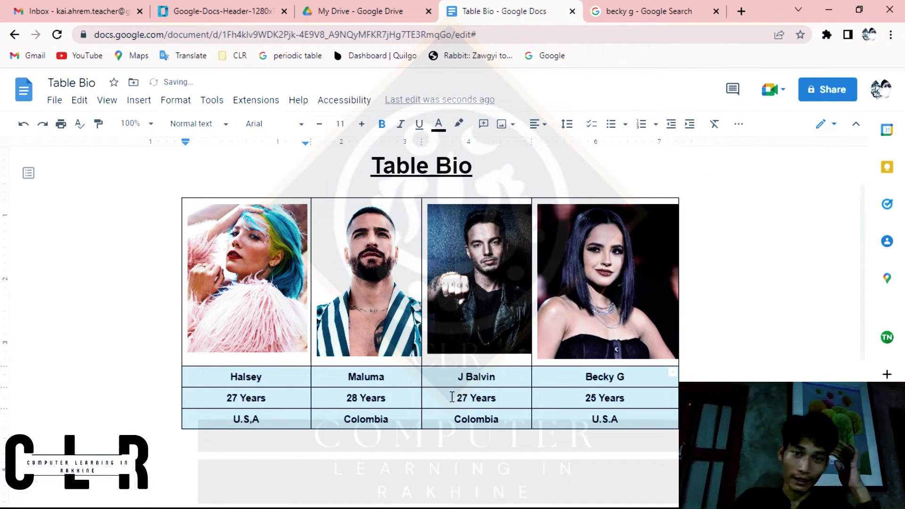
pyautogui.click(576, 423)
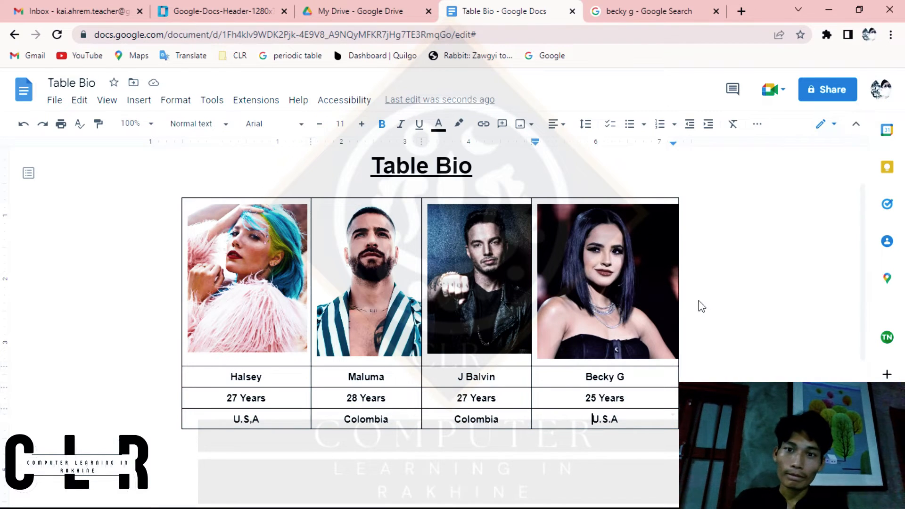
pyautogui.scroll(-2, 430, 292)
pyautogui.scroll(1, 430, 293)
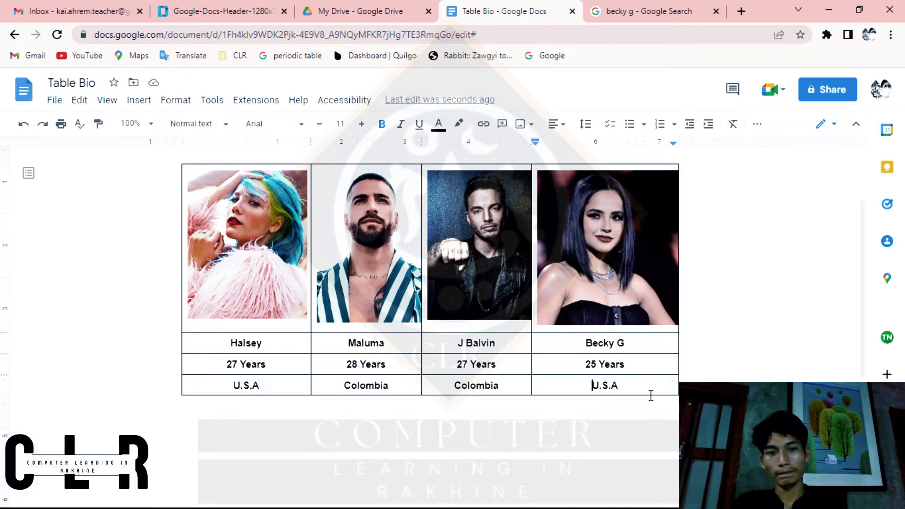
pyautogui.scroll(-1, 655, 405)
pyautogui.scroll(1, 655, 405)
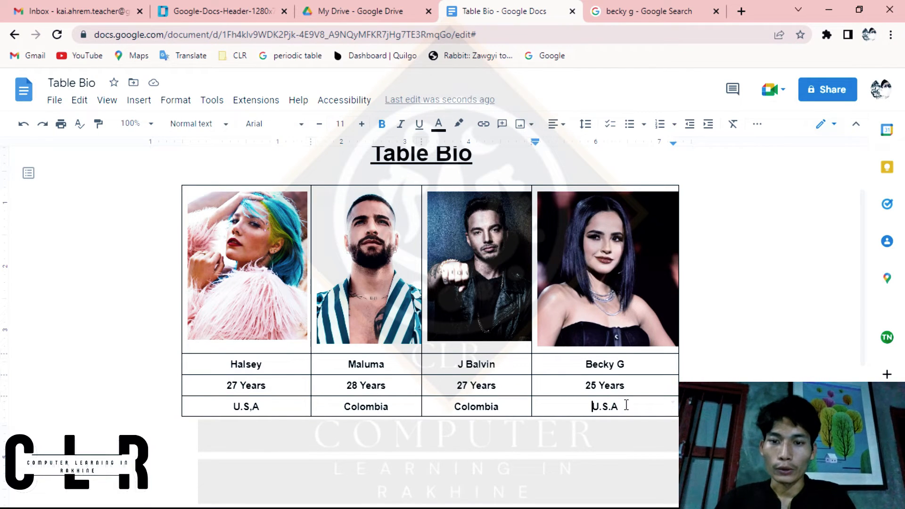
# Step: Insert a second table of 4 x 4 cells below the singers' table
pyautogui.click(674, 432)
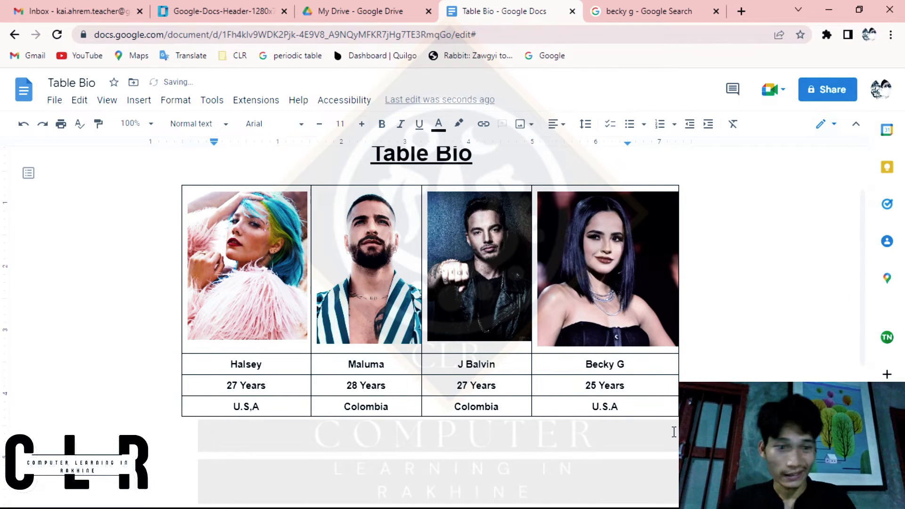
pyautogui.click(141, 101)
pyautogui.moveTo(179, 151)
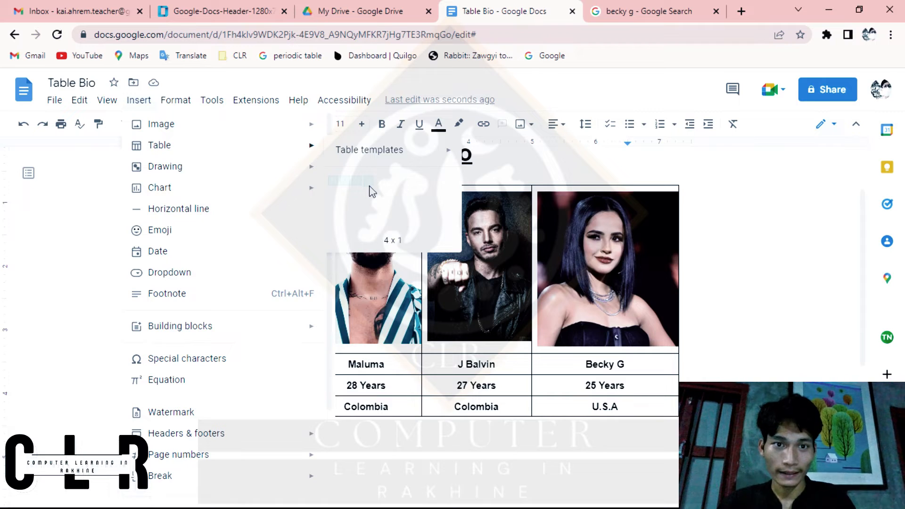
pyautogui.click(371, 221)
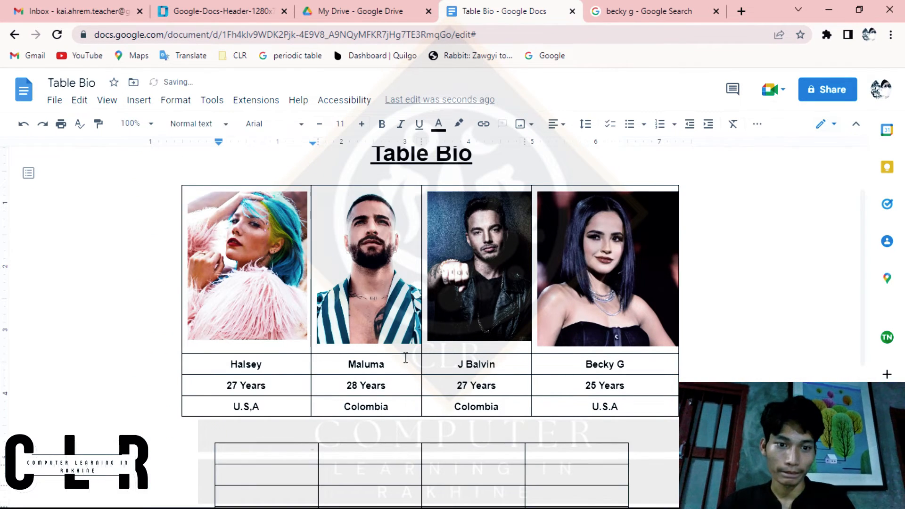
# Step: Widen the new table on both sides and shift its column borders to roughly match the columns of the table above
pyautogui.scroll(-5, 349, 317)
pyautogui.scroll(3, 352, 317)
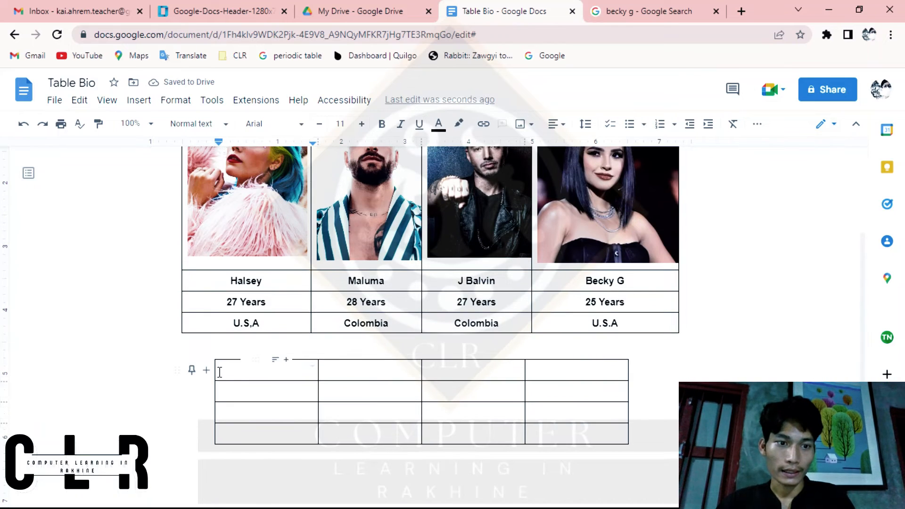
pyautogui.moveTo(194, 372); pyautogui.dragTo(182, 371)
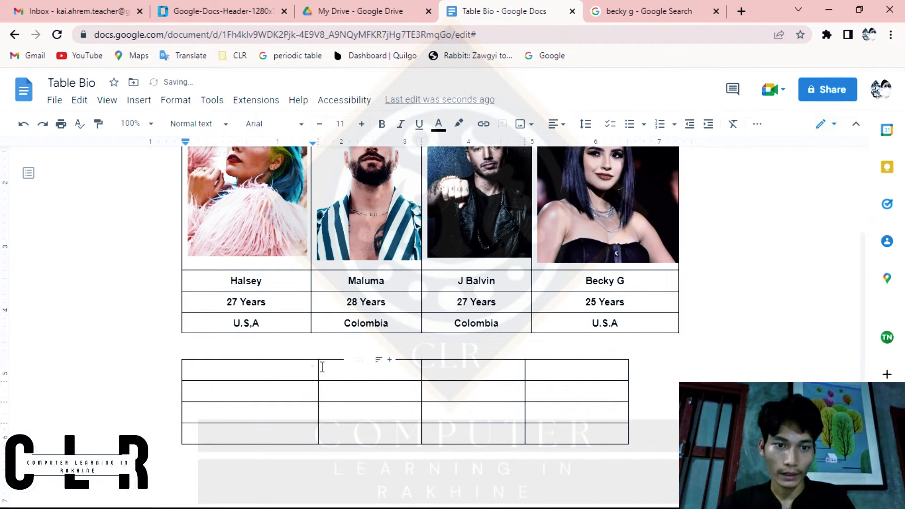
pyautogui.moveTo(319, 373); pyautogui.dragTo(312, 373)
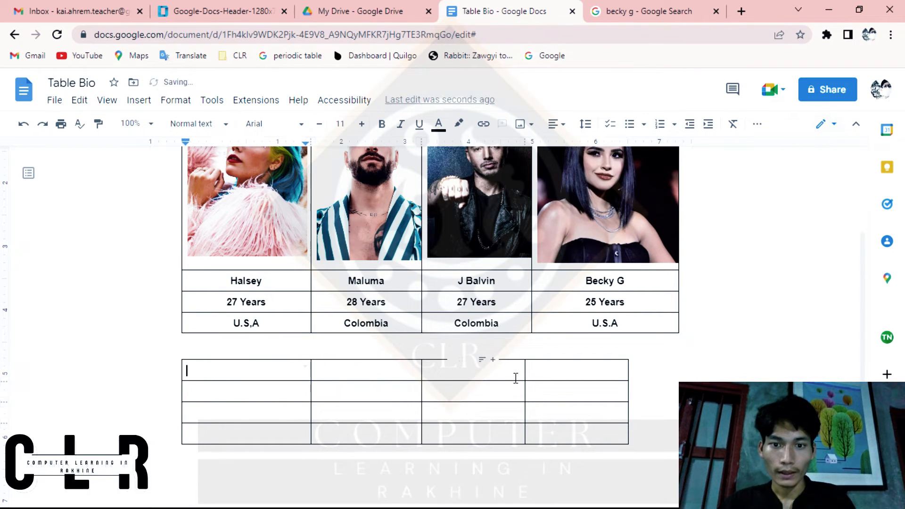
pyautogui.moveTo(526, 379); pyautogui.dragTo(535, 378)
pyautogui.moveTo(629, 376); pyautogui.dragTo(679, 372)
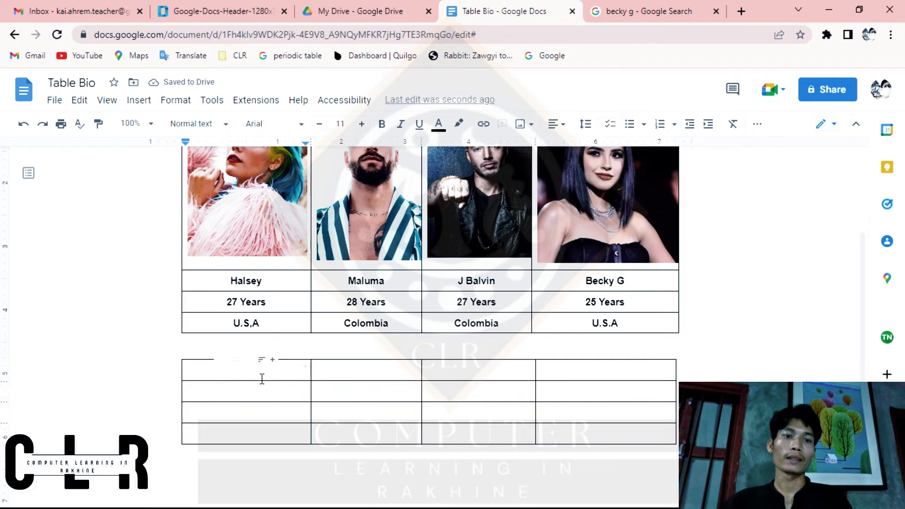
# Step: Increase the height of the second table's first row to roughly match the picture row of the table above
pyautogui.moveTo(252, 430); pyautogui.dragTo(253, 477)
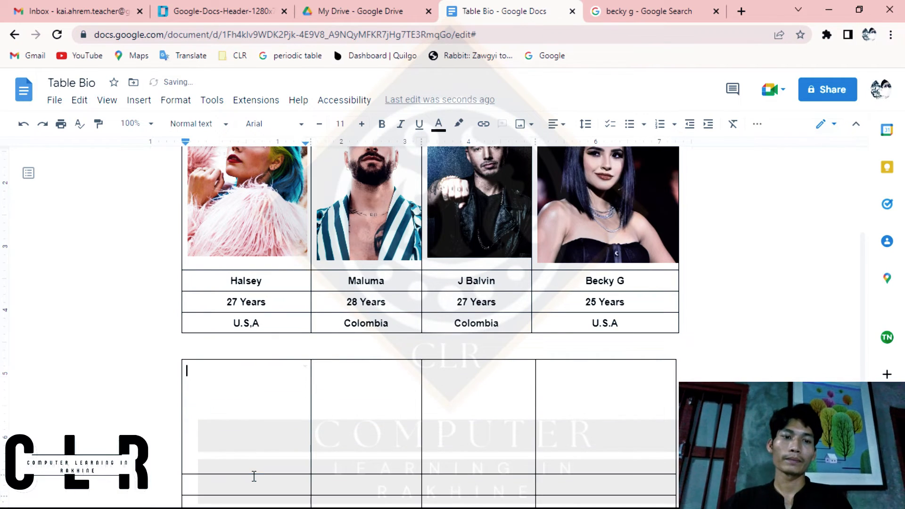
pyautogui.scroll(-3, 253, 477)
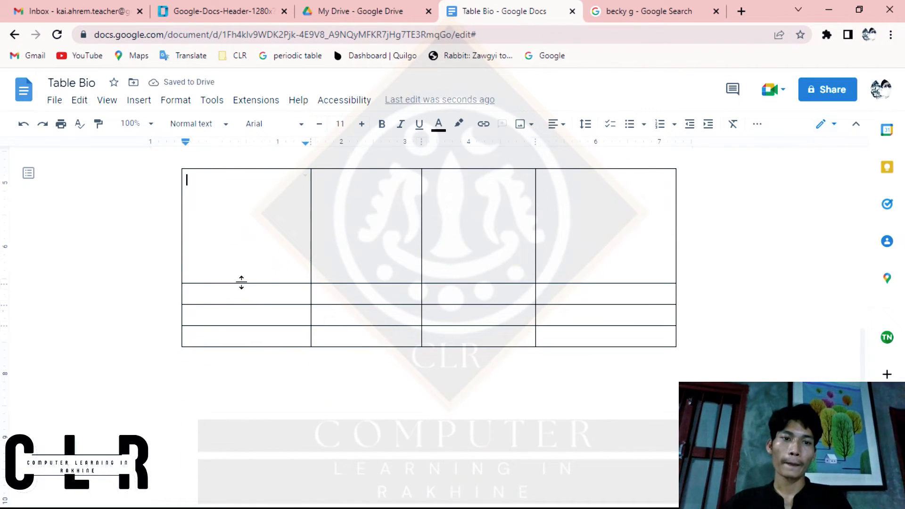
pyautogui.moveTo(240, 285); pyautogui.dragTo(246, 338)
pyautogui.scroll(7, 388, 258)
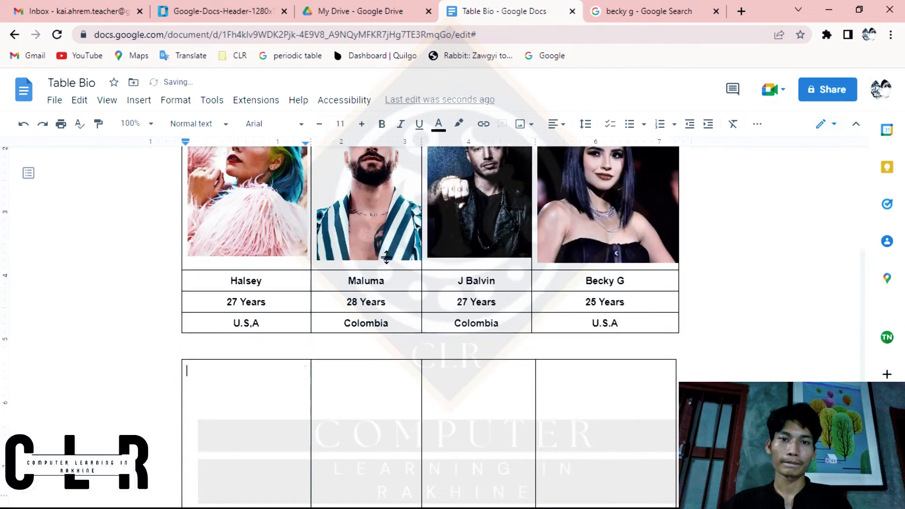
pyautogui.scroll(-5, 387, 257)
pyautogui.scroll(3, 387, 257)
pyautogui.scroll(-5, 387, 257)
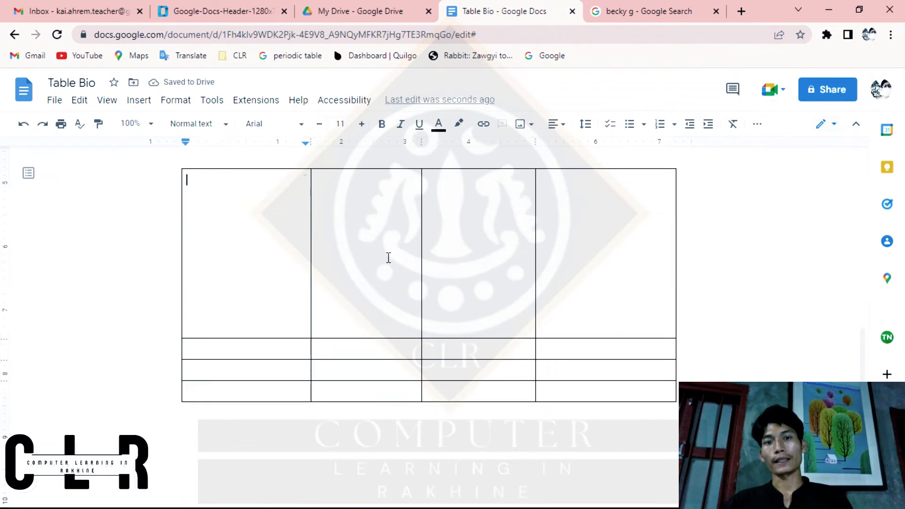
pyautogui.click(259, 348)
pyautogui.click(282, 203)
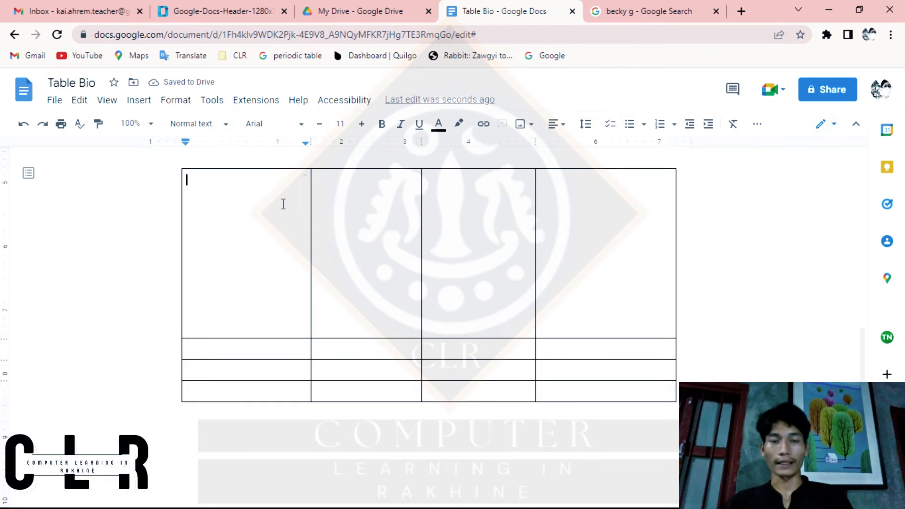
pyautogui.scroll(7, 283, 203)
pyautogui.scroll(-3, 282, 202)
pyautogui.scroll(-2, 281, 204)
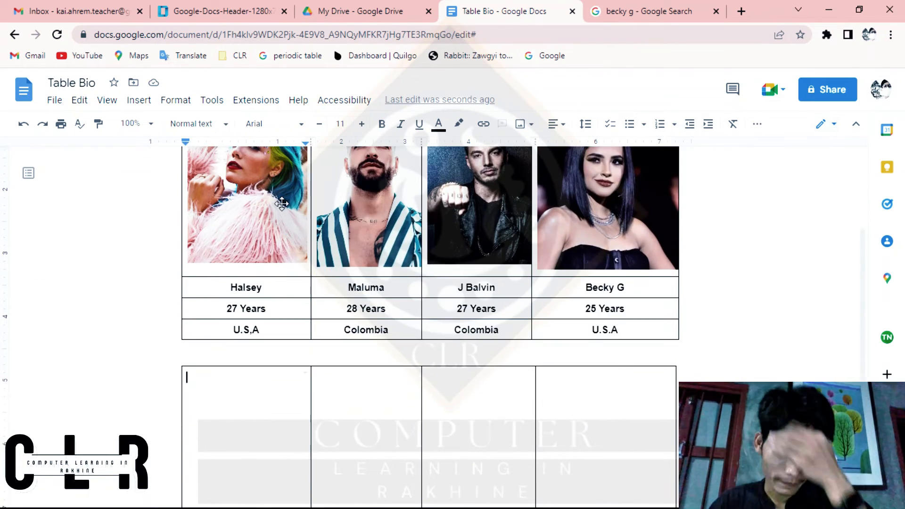
pyautogui.scroll(4, 282, 203)
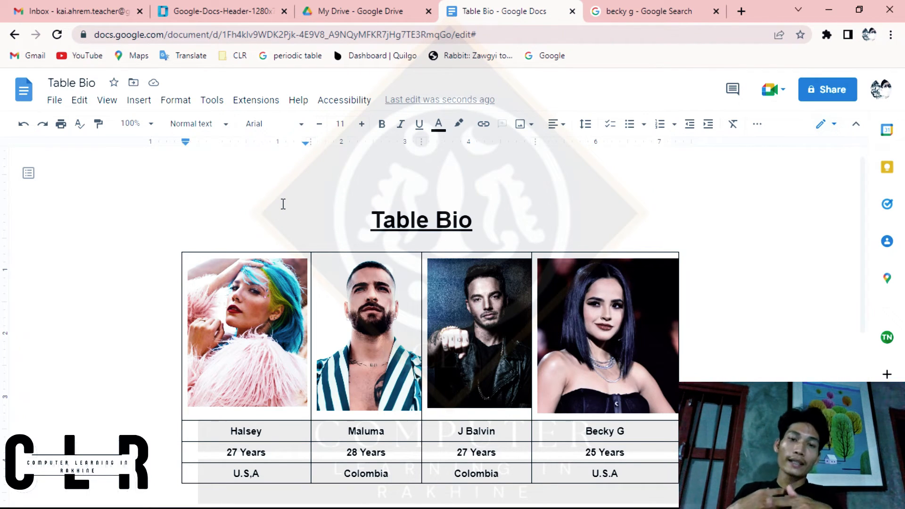
pyautogui.scroll(-3, 283, 203)
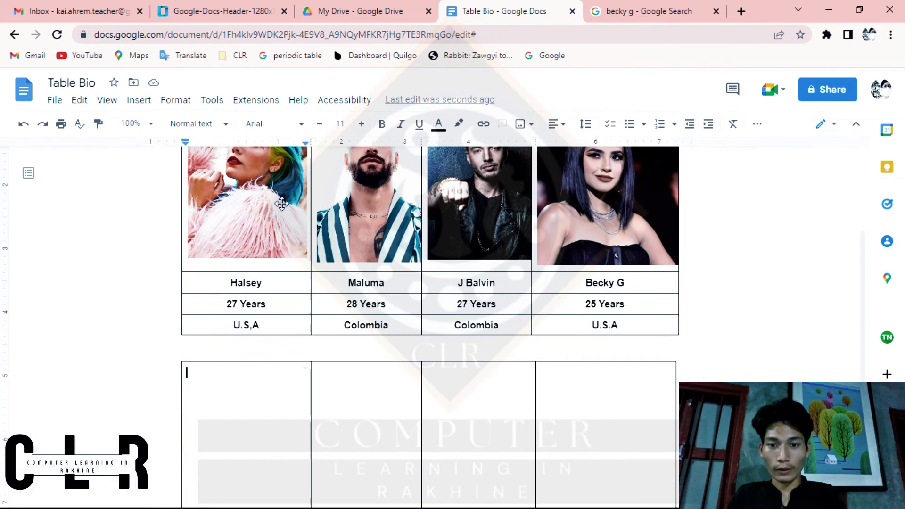
# Step: Set the color of all borders of the singers' table to white
pyautogui.scroll(2, 645, 340)
pyautogui.scroll(1, 645, 340)
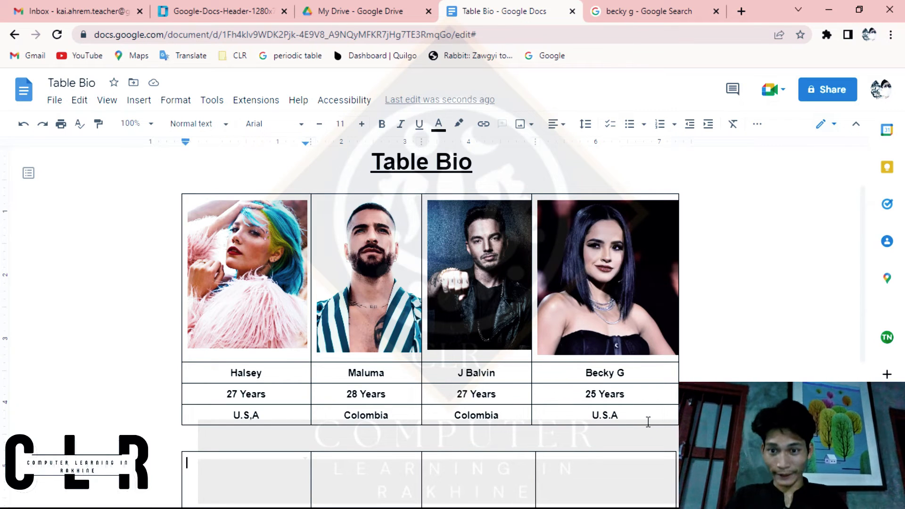
pyautogui.moveTo(648, 421); pyautogui.dragTo(175, 248)
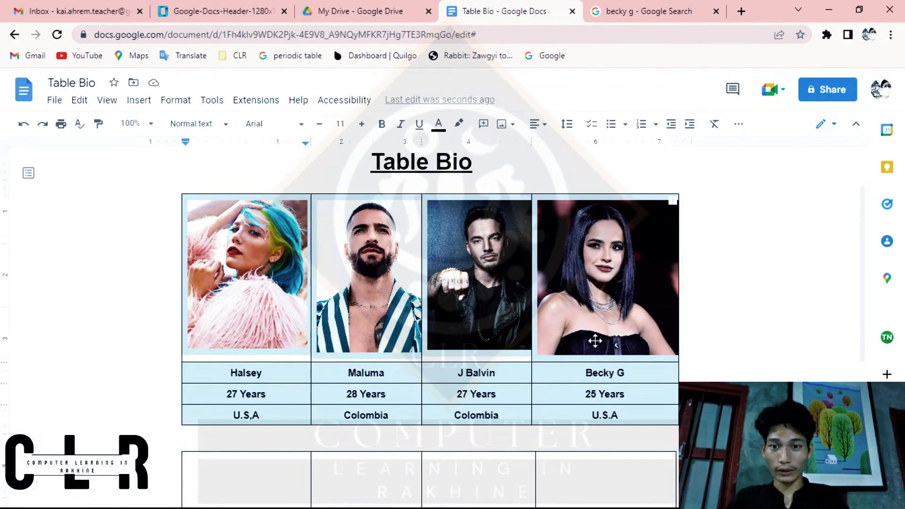
pyautogui.moveTo(643, 416); pyautogui.dragTo(211, 264)
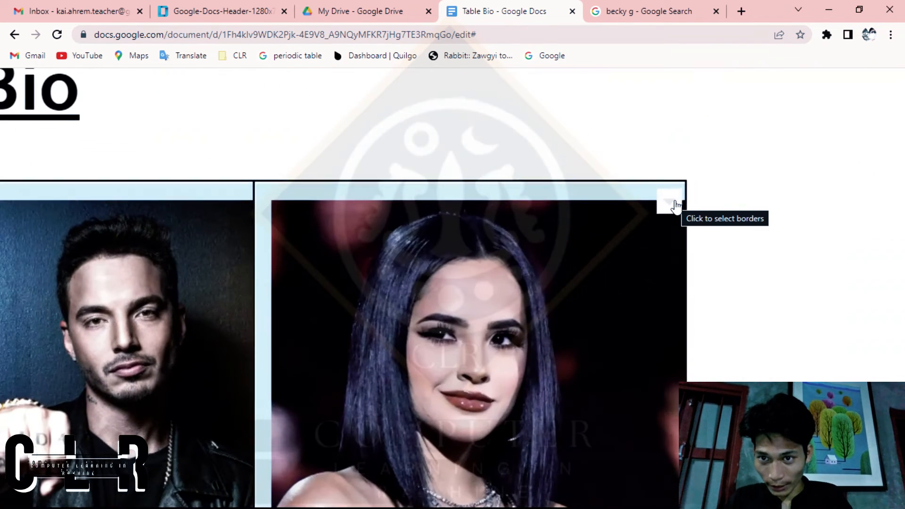
pyautogui.click(675, 204)
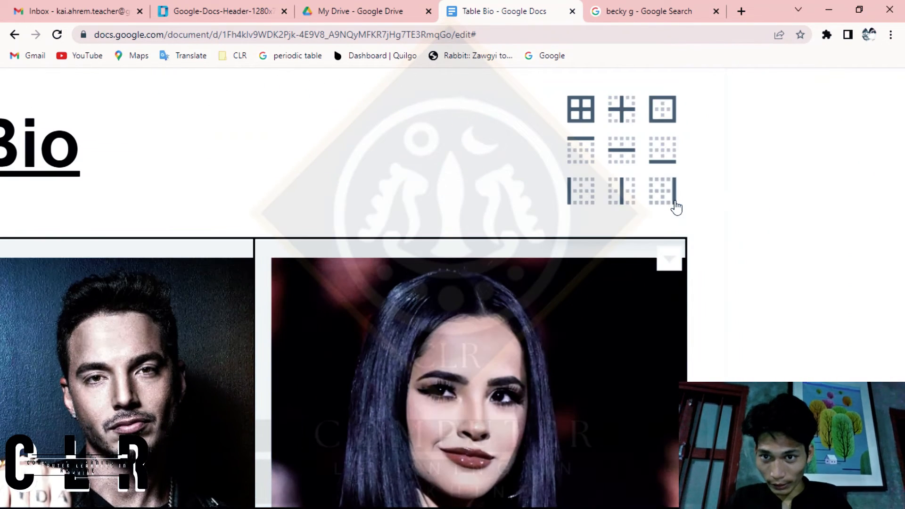
pyautogui.click(572, 114)
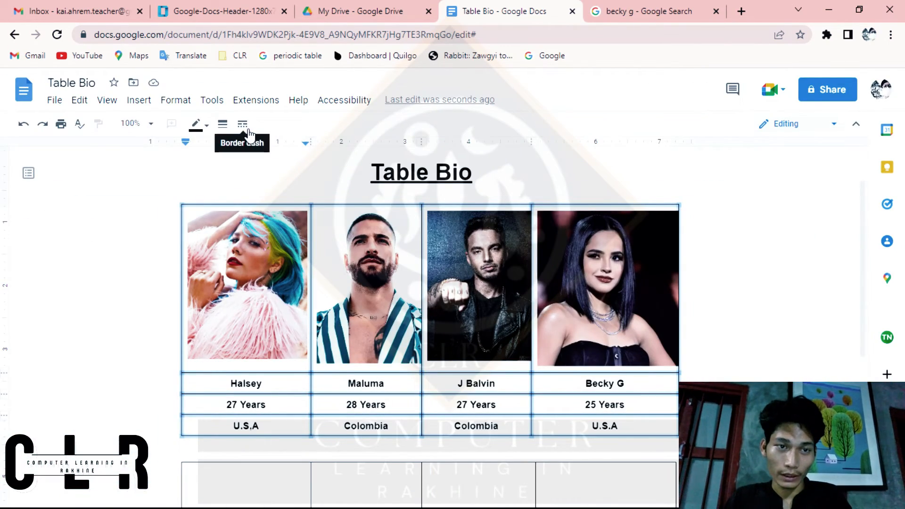
pyautogui.click(247, 124)
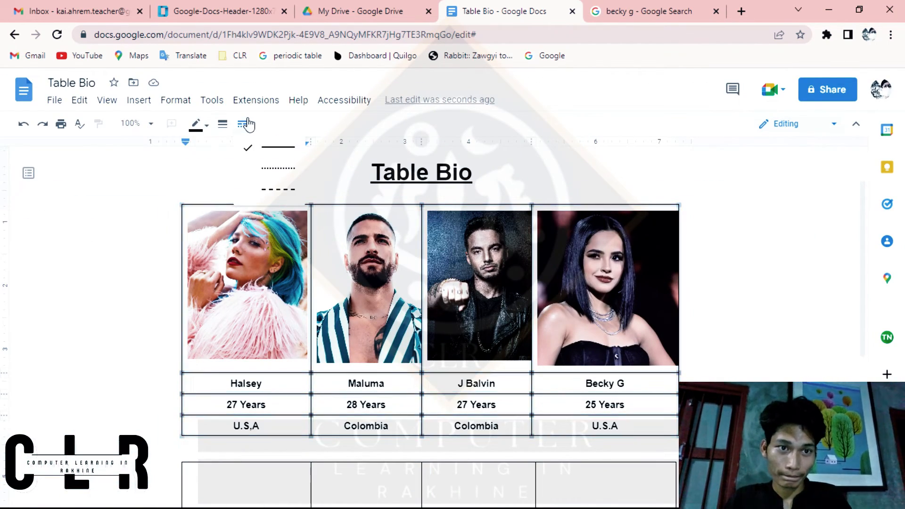
pyautogui.click(223, 125)
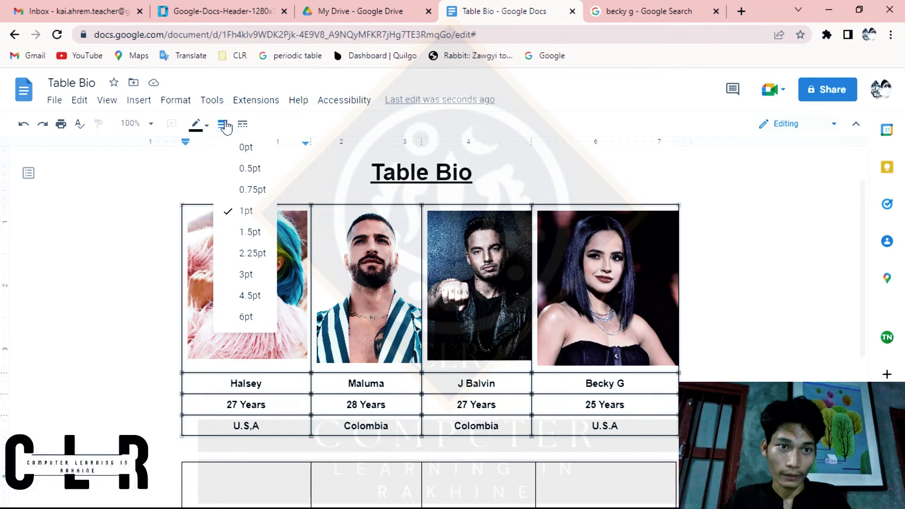
pyautogui.click(207, 126)
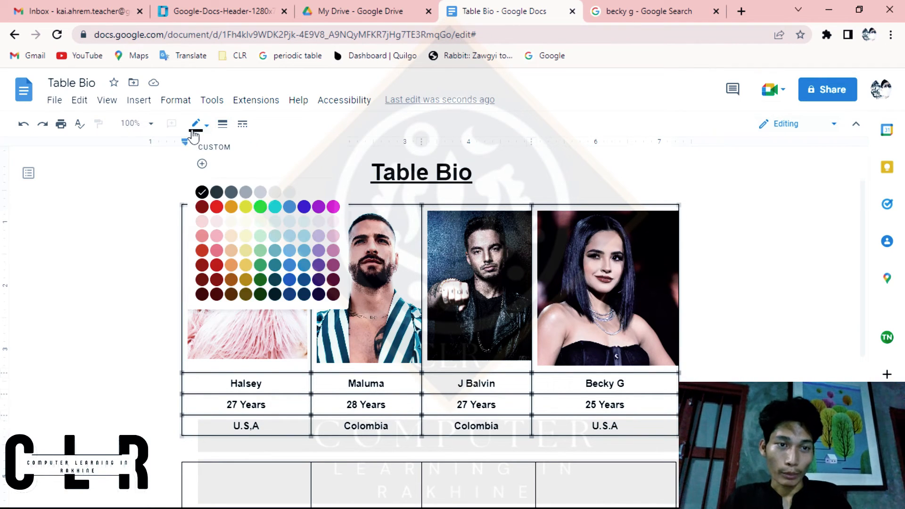
pyautogui.click(335, 192)
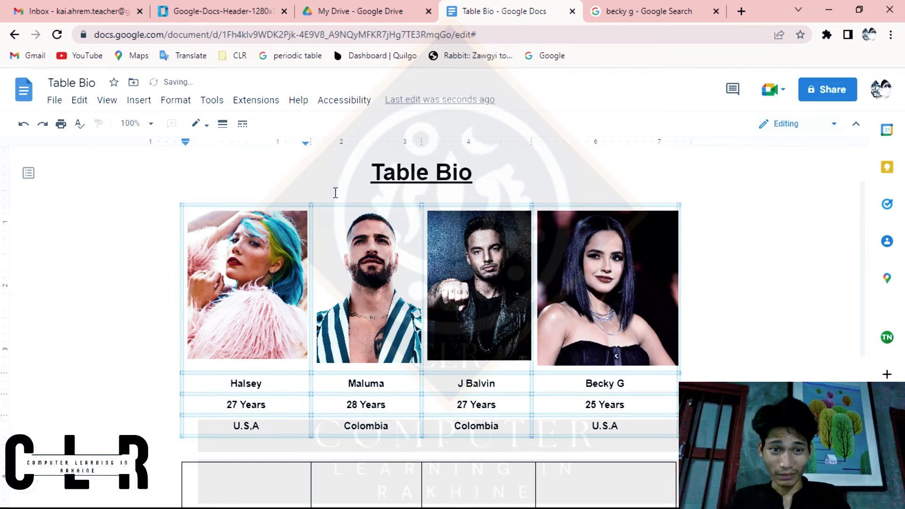
pyautogui.click(530, 388)
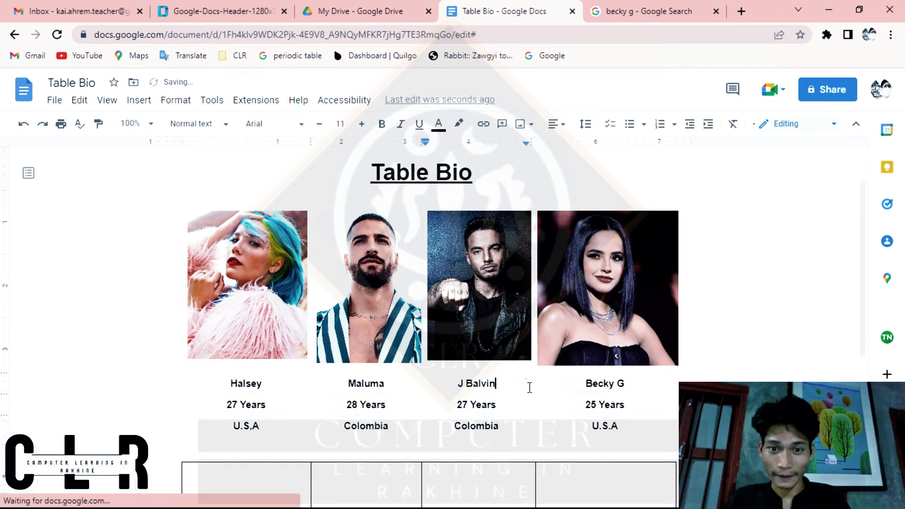
pyautogui.scroll(-2, 530, 385)
pyautogui.click(691, 362)
pyautogui.scroll(3, 691, 361)
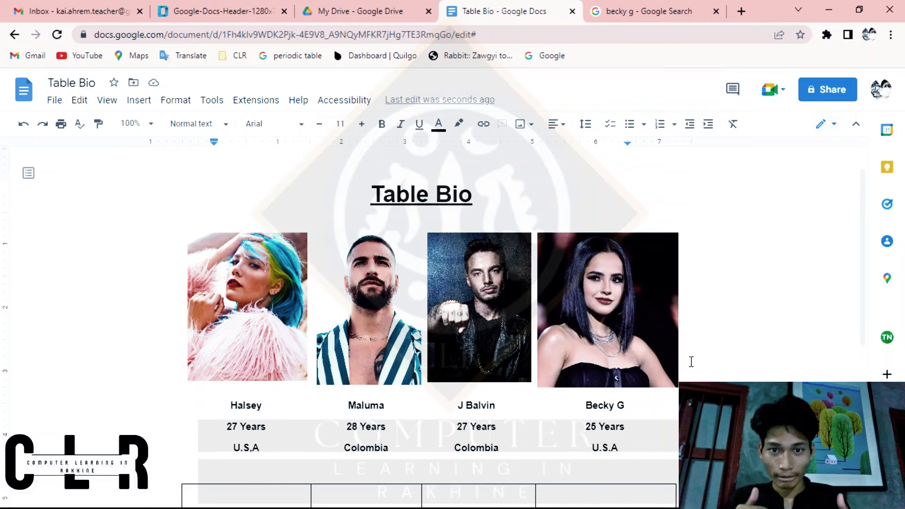
pyautogui.scroll(-1, 691, 361)
pyautogui.click(691, 361)
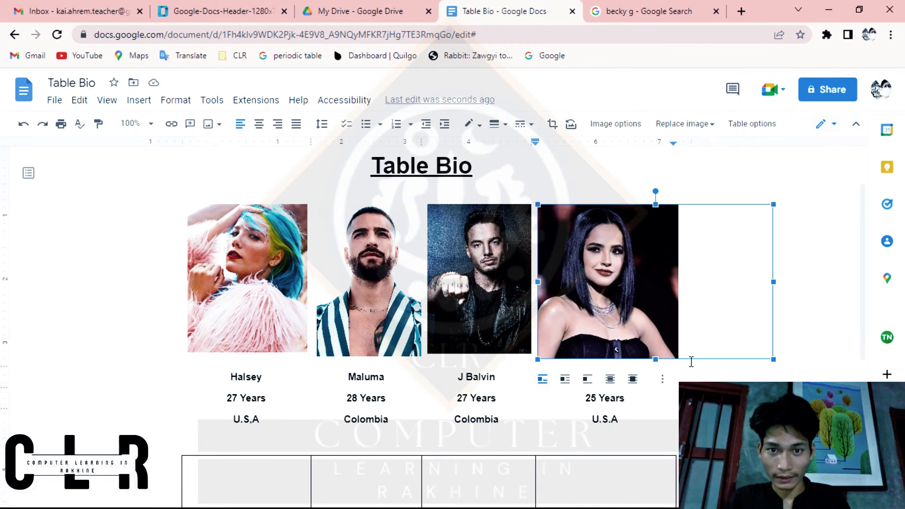
pyautogui.click(461, 385)
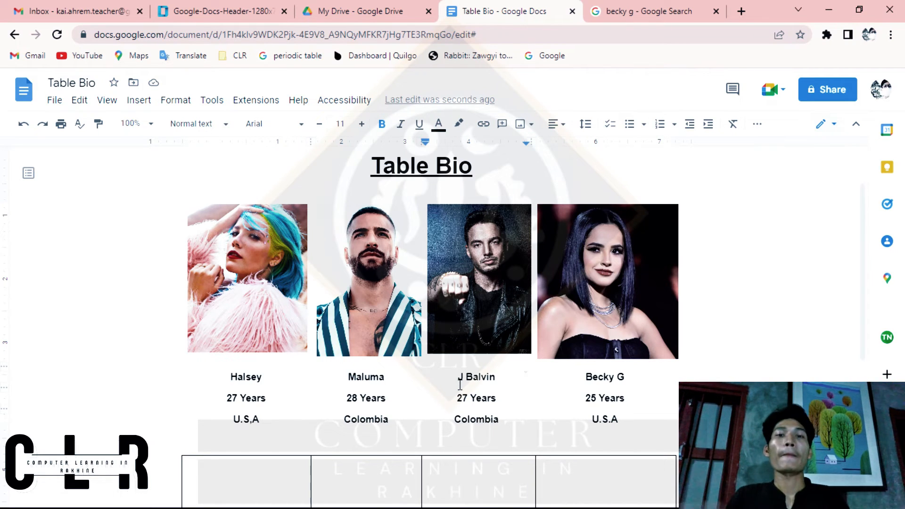
pyautogui.scroll(-3, 460, 384)
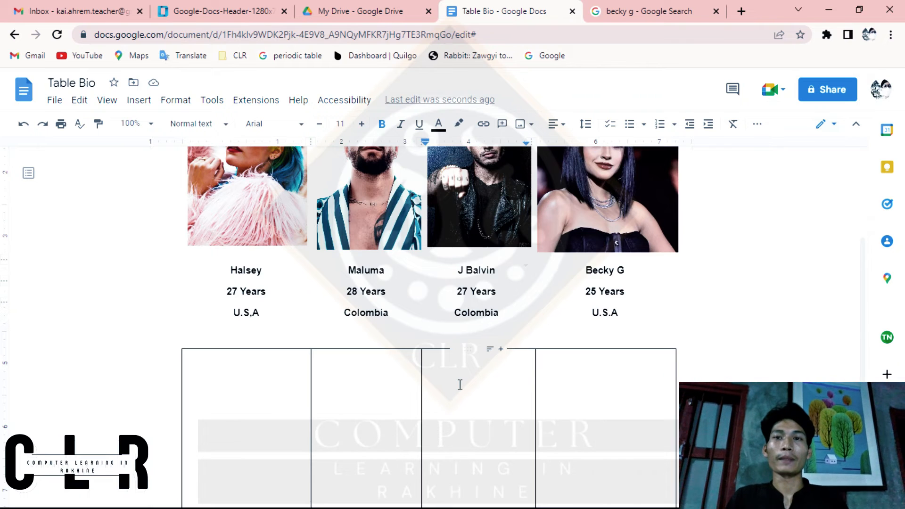
# Step: Switch to the Google search for Becky G and open its image results
pyautogui.click(604, 9)
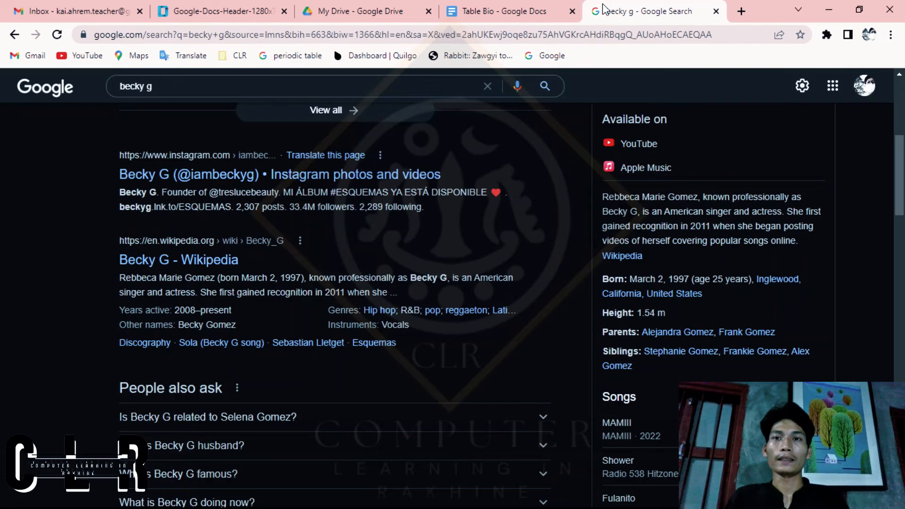
pyautogui.scroll(5, 556, 230)
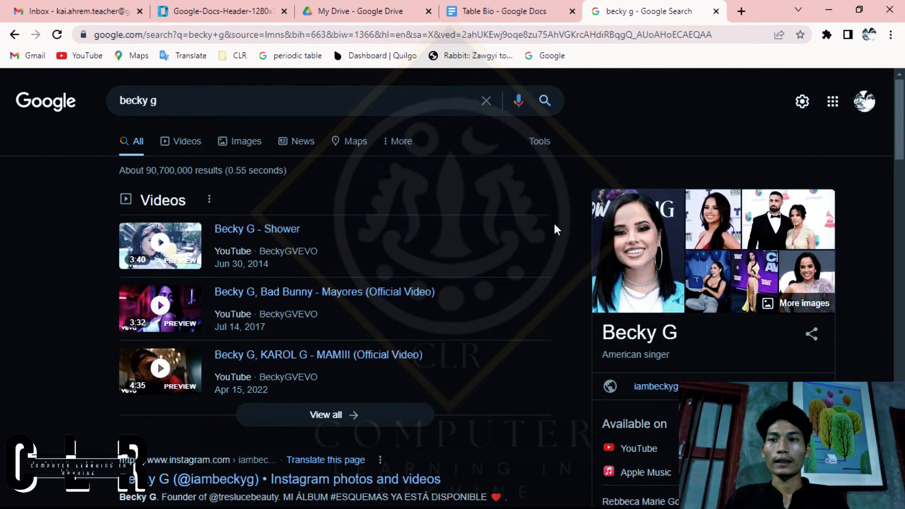
pyautogui.click(775, 204)
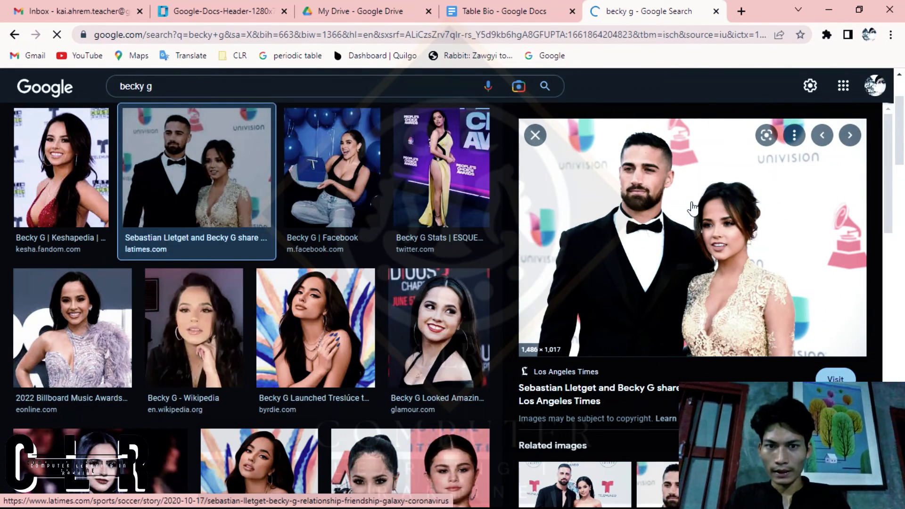
pyautogui.scroll(-3, 160, 206)
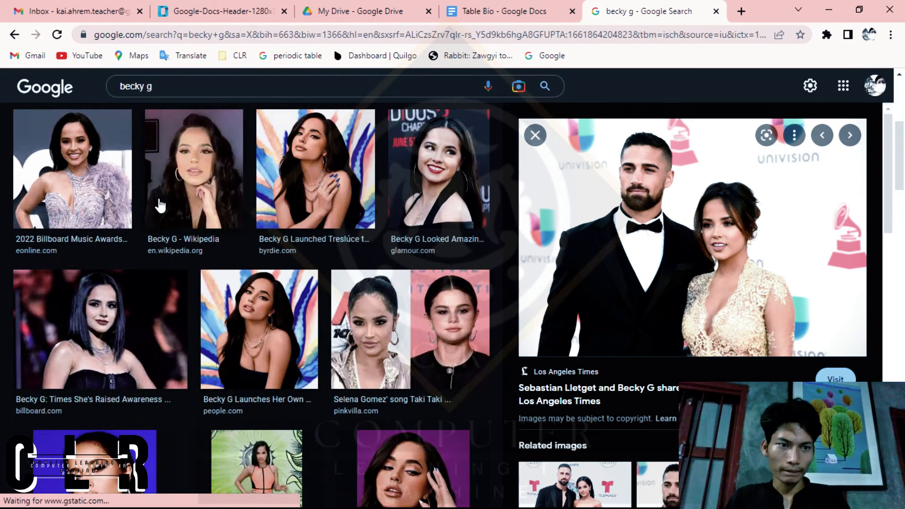
# Step: Find the "Becky G | POPSUGAR Latina" portrait among the image results and copy the image
pyautogui.click(208, 204)
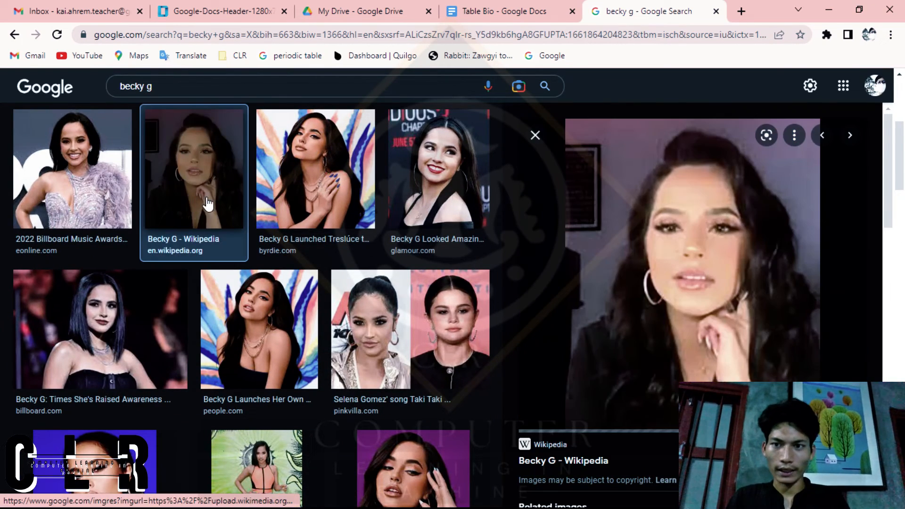
pyautogui.scroll(-8, 208, 204)
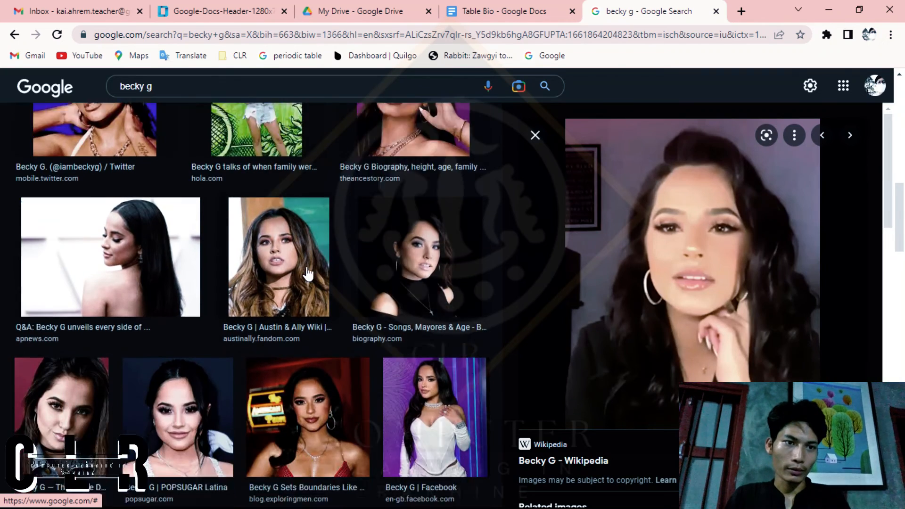
pyautogui.scroll(-6, 308, 273)
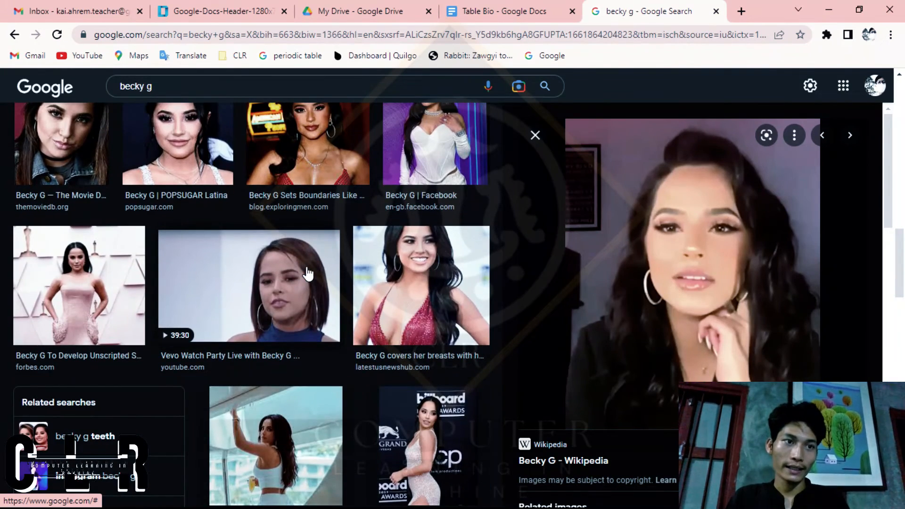
pyautogui.scroll(2, 308, 274)
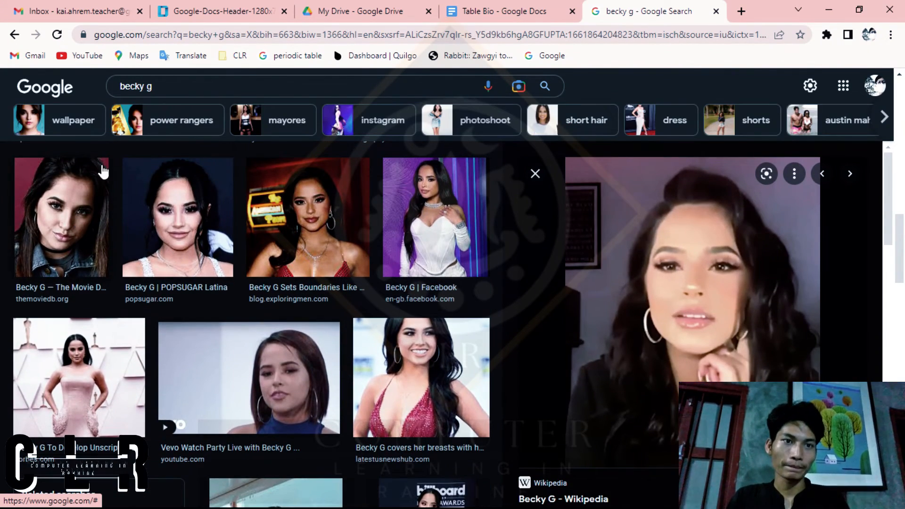
pyautogui.click(191, 238)
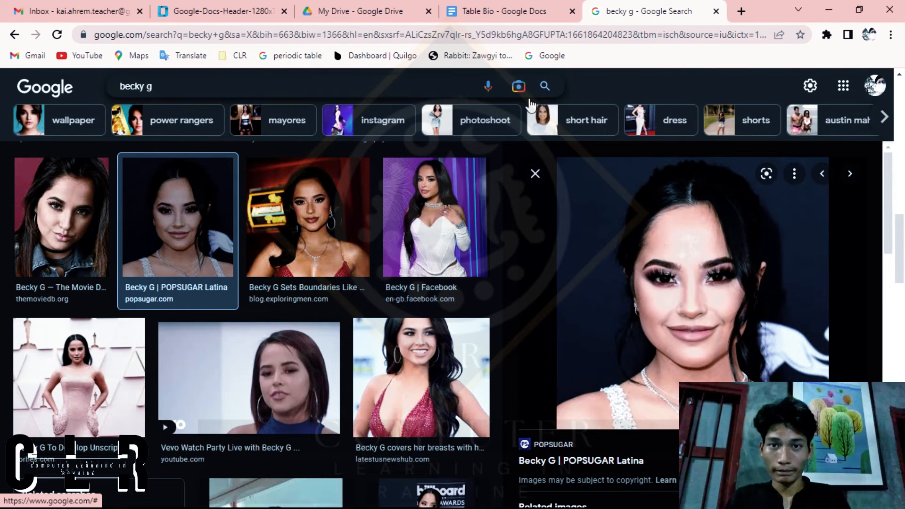
pyautogui.rightClick(645, 202)
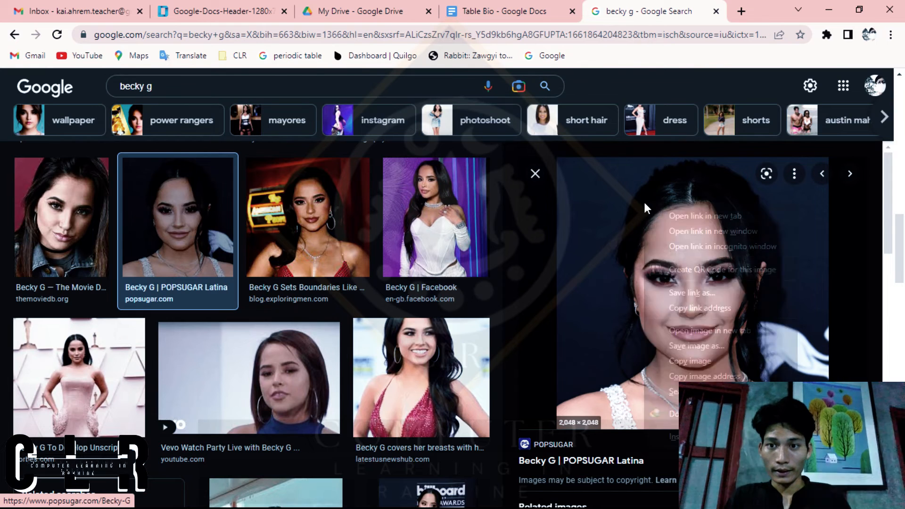
pyautogui.click(712, 362)
# Step: Switch to the Table Bio document and paste the copied portrait into the first cell of the second table
pyautogui.click(542, 9)
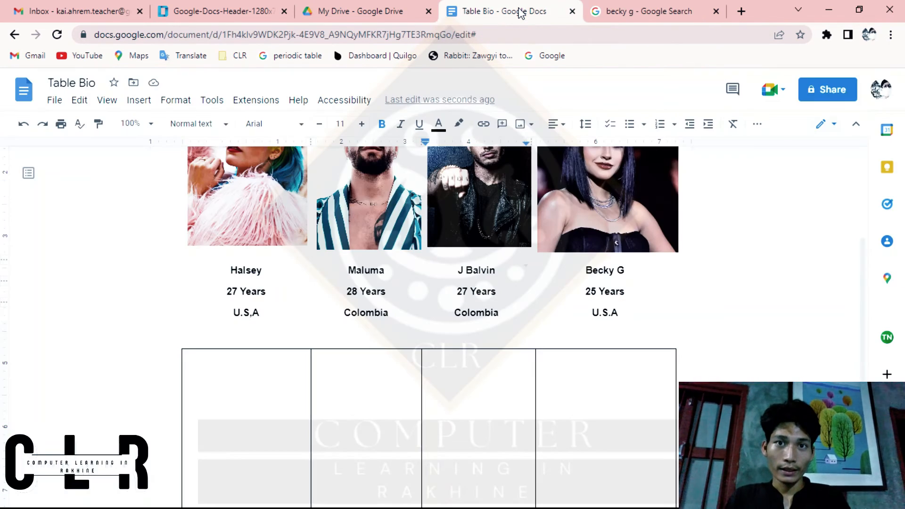
pyautogui.rightClick(247, 391)
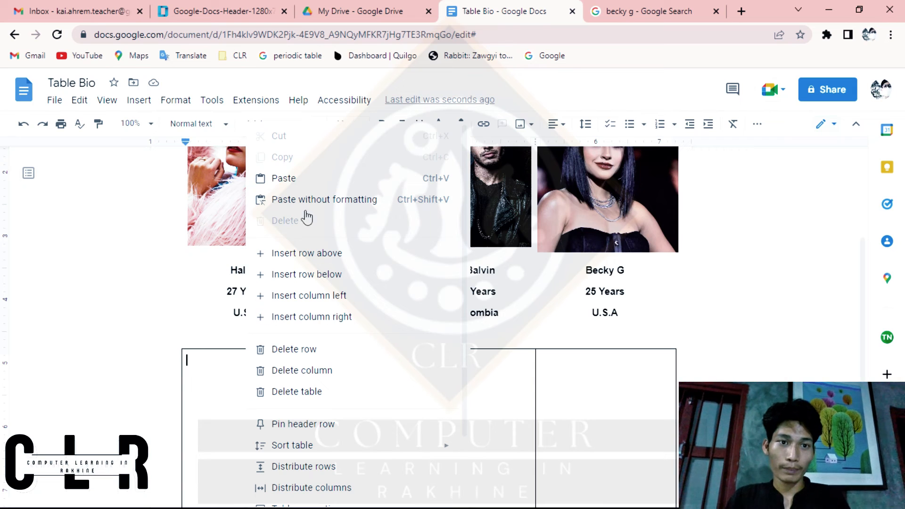
pyautogui.click(220, 428)
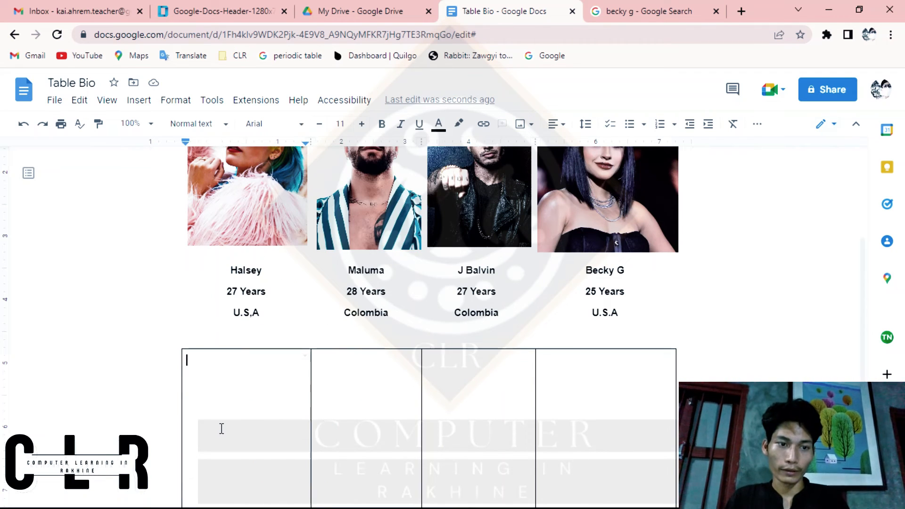
pyautogui.hotkey('ctrl', 'v')
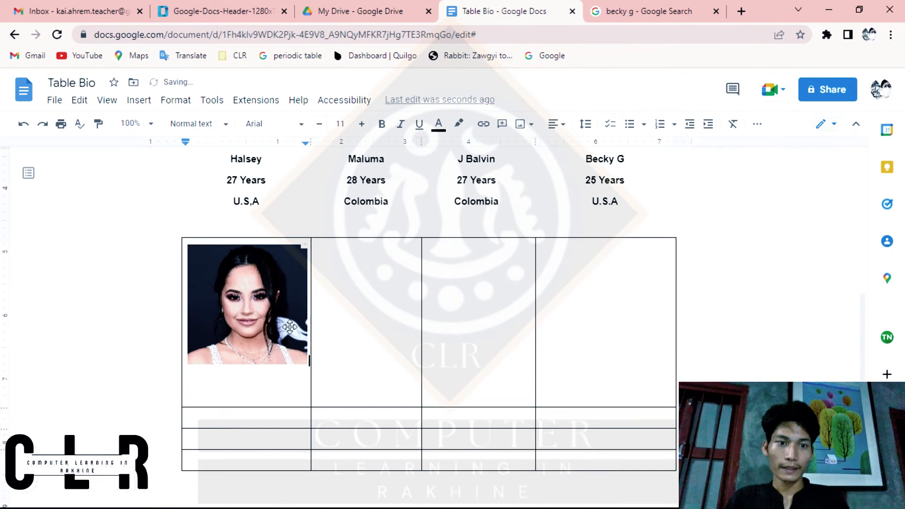
pyautogui.doubleClick(373, 309)
pyautogui.click(373, 309)
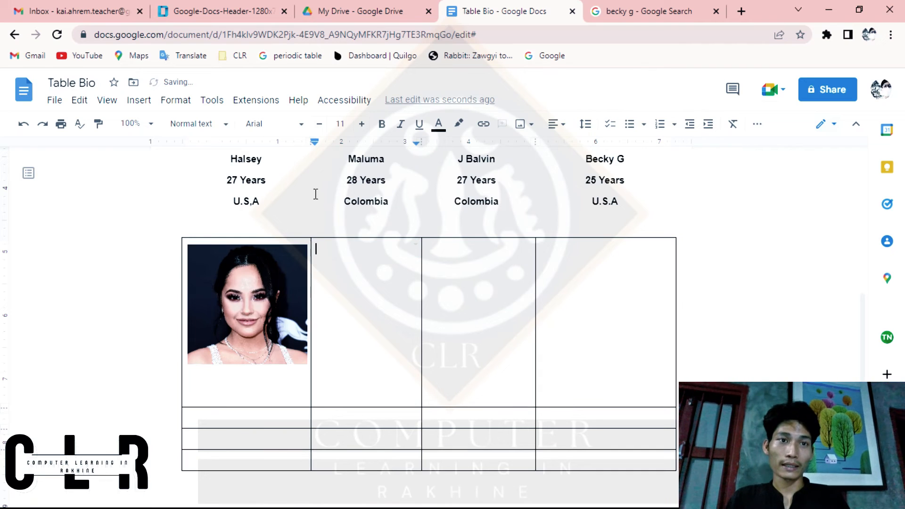
pyautogui.click(141, 100)
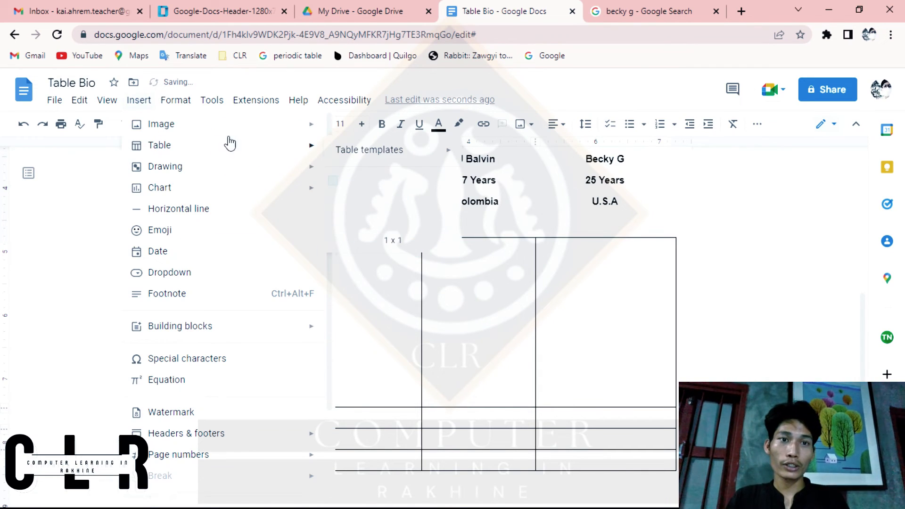
pyautogui.moveTo(269, 133)
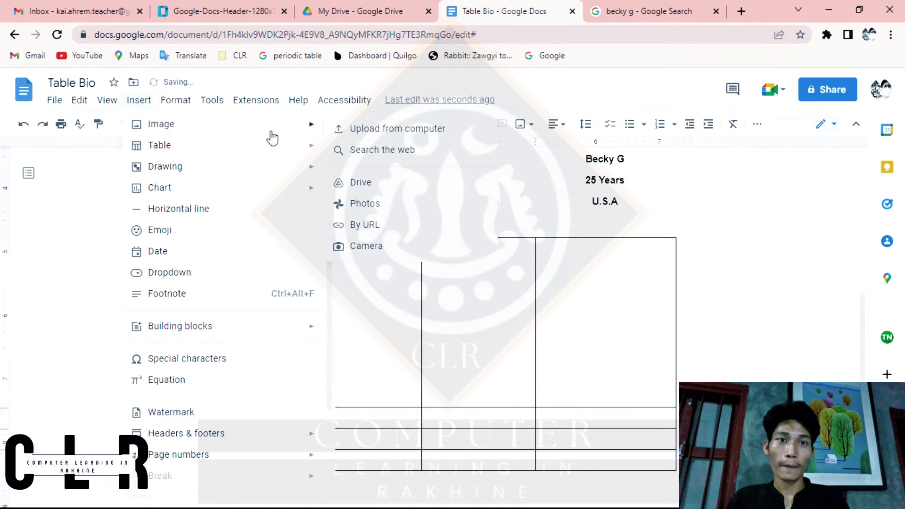
pyautogui.click(440, 132)
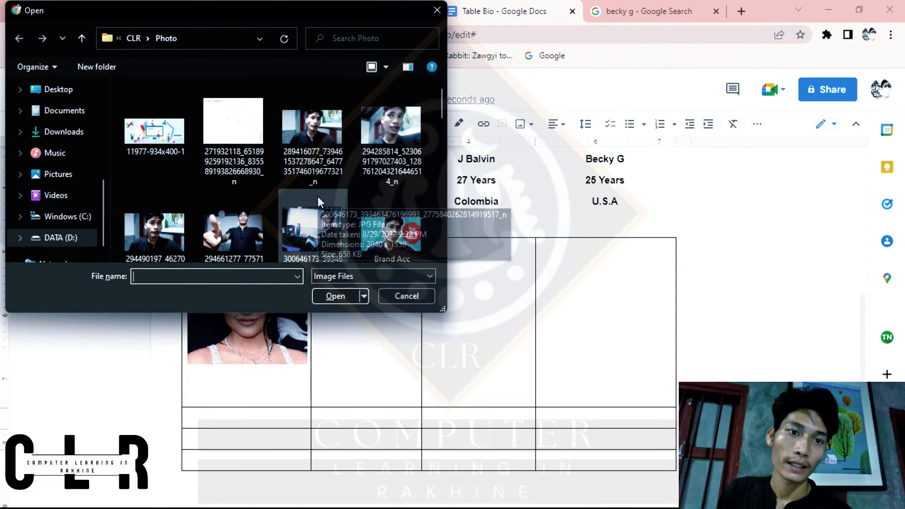
pyautogui.click(312, 215)
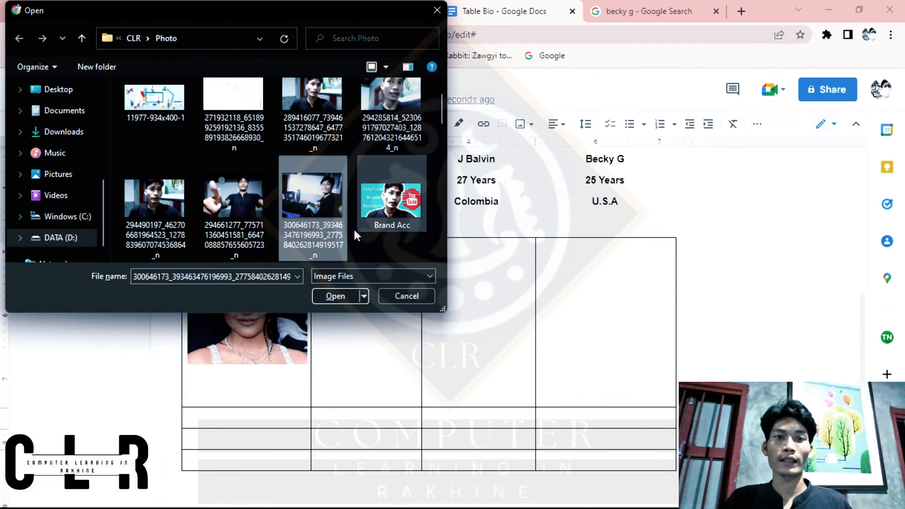
pyautogui.click(330, 295)
# Step: Enlarge the photo in the second cell to nearly the row's height and crop it to the person within the column
pyautogui.click(416, 317)
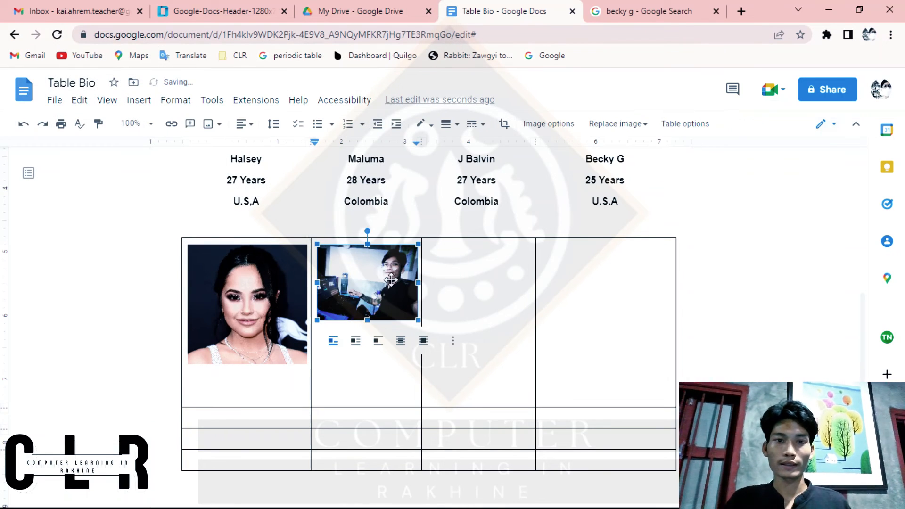
pyautogui.moveTo(418, 320); pyautogui.dragTo(515, 391)
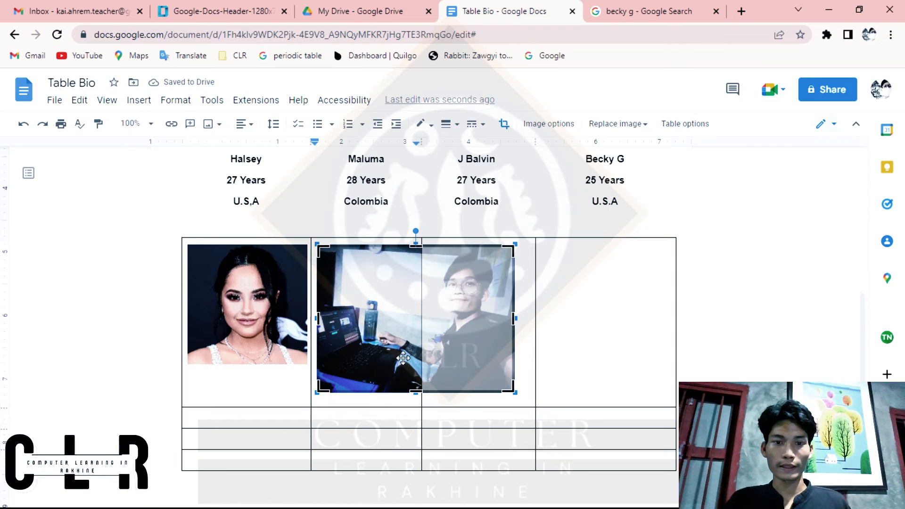
pyautogui.moveTo(403, 358); pyautogui.dragTo(313, 361)
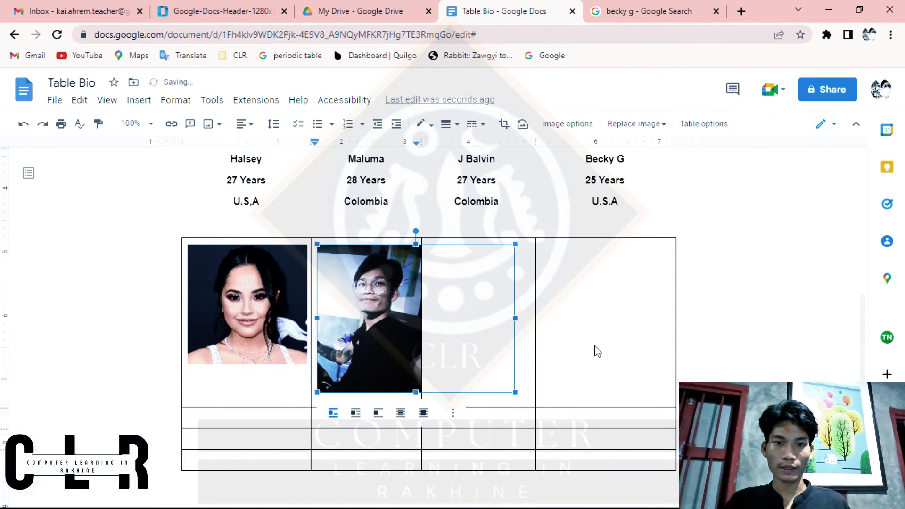
pyautogui.click(640, 348)
# Step: Insert the image "laptop cleaning" from the computer's CLR Photo folder into the third cell of the second table's first row
pyautogui.click(467, 323)
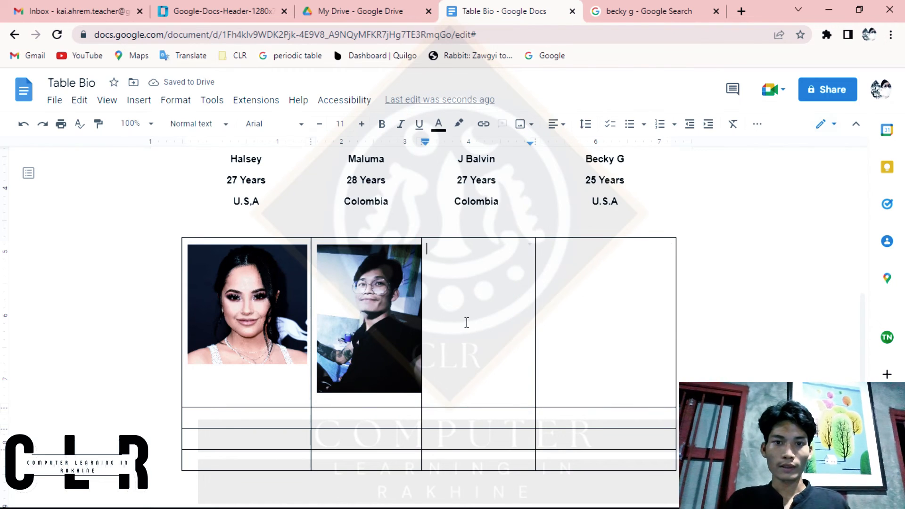
pyautogui.click(138, 100)
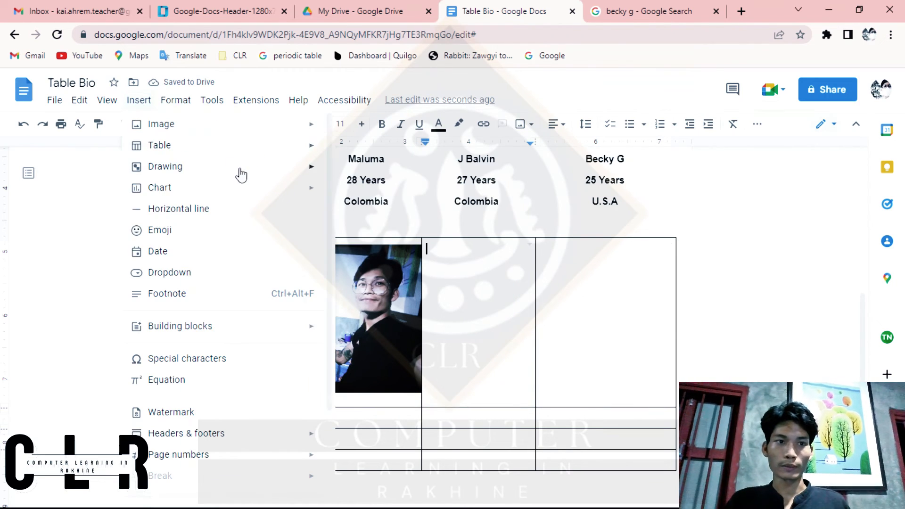
pyautogui.moveTo(285, 126)
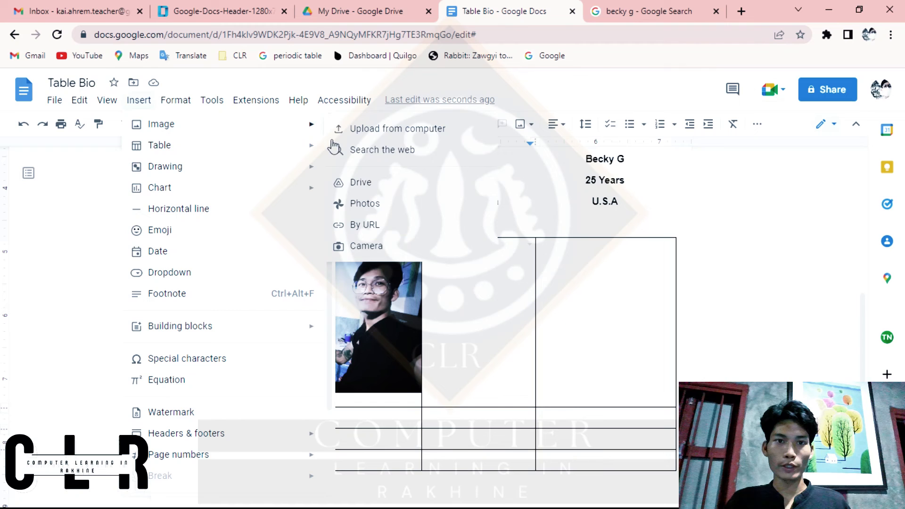
pyautogui.click(431, 128)
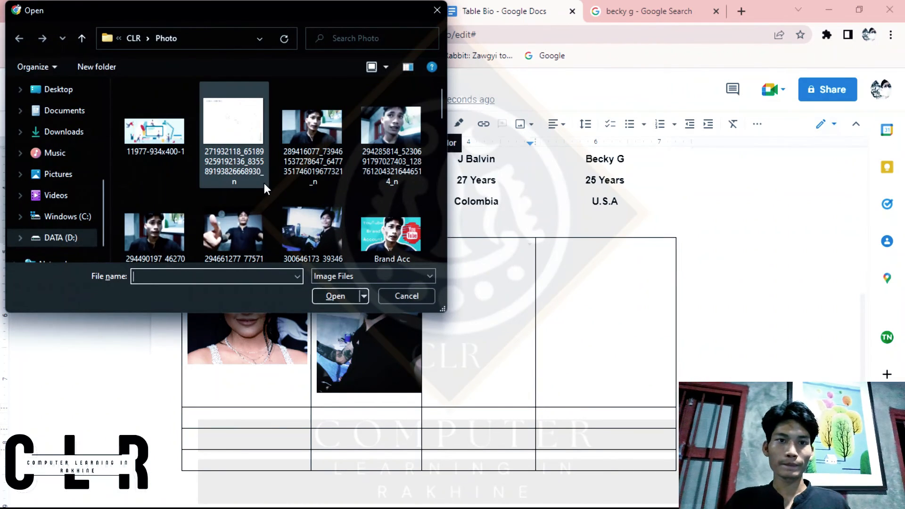
pyautogui.scroll(-3, 347, 188)
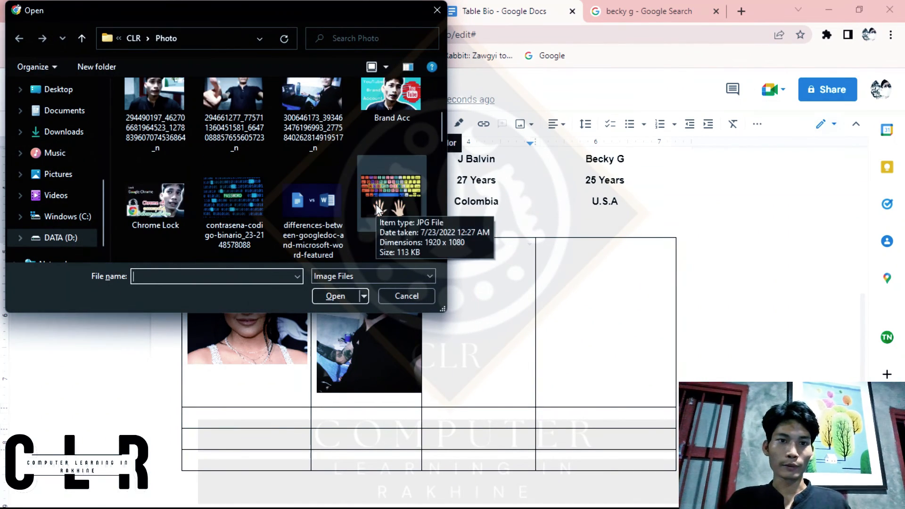
pyautogui.scroll(-3, 376, 204)
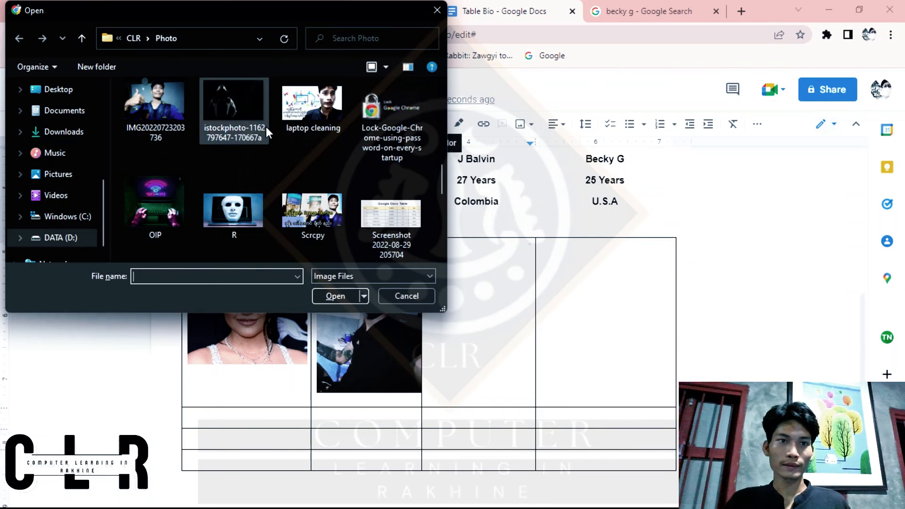
pyautogui.doubleClick(312, 132)
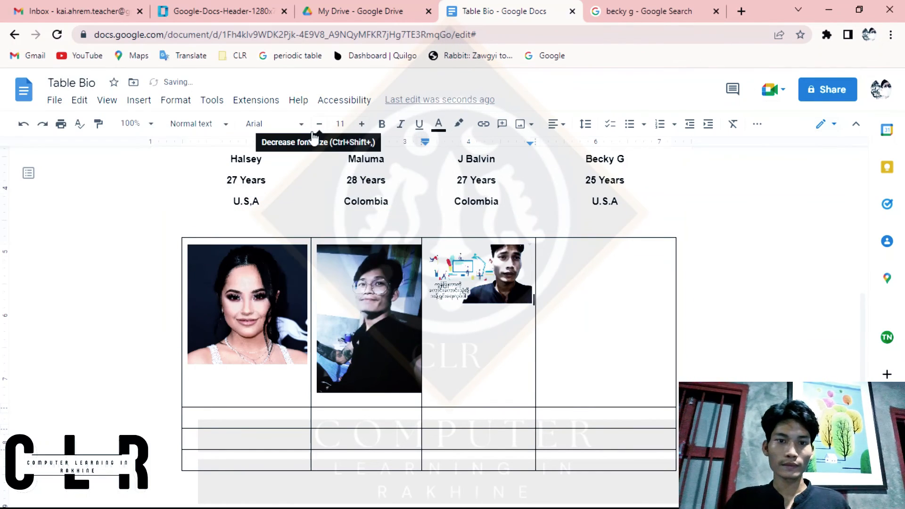
# Step: Enlarge the image in the third cell and crop it to the man's face and shoulders, matching the neighbouring photo's height
pyautogui.click(486, 262)
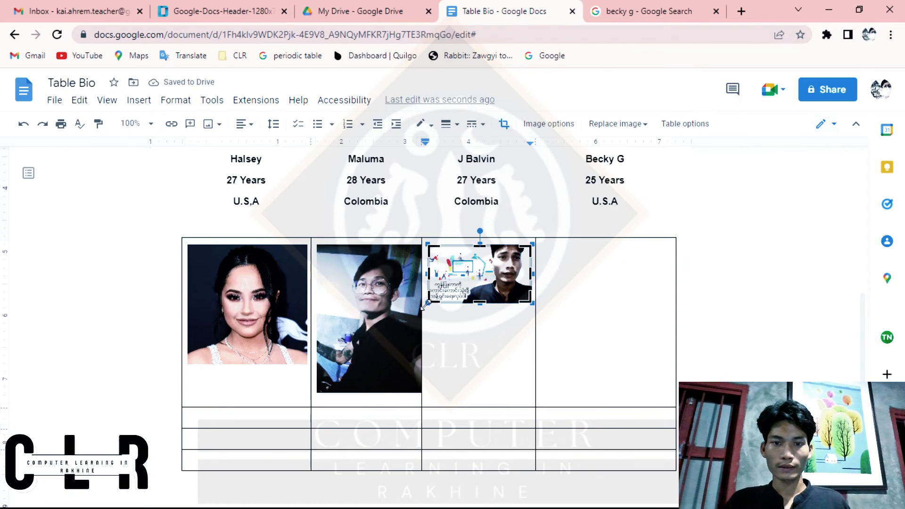
pyautogui.moveTo(428, 304); pyautogui.dragTo(293, 393)
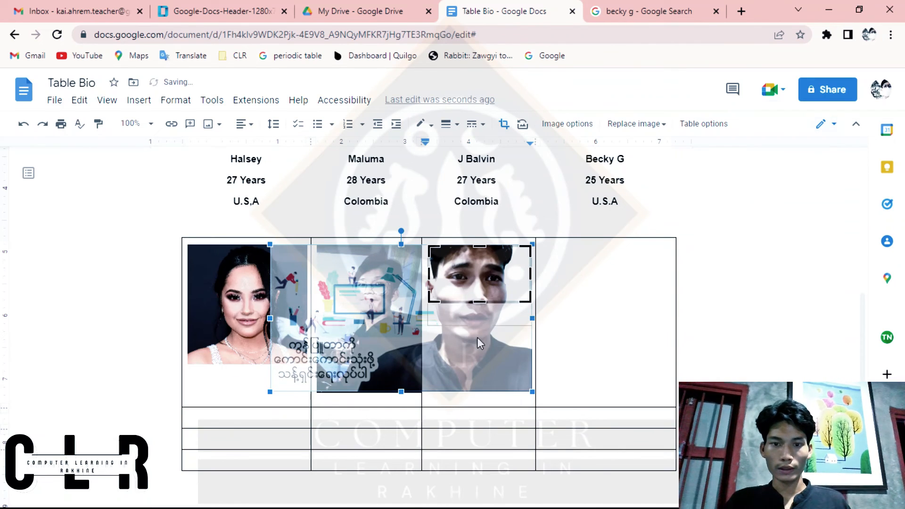
pyautogui.moveTo(476, 391); pyautogui.dragTo(477, 392)
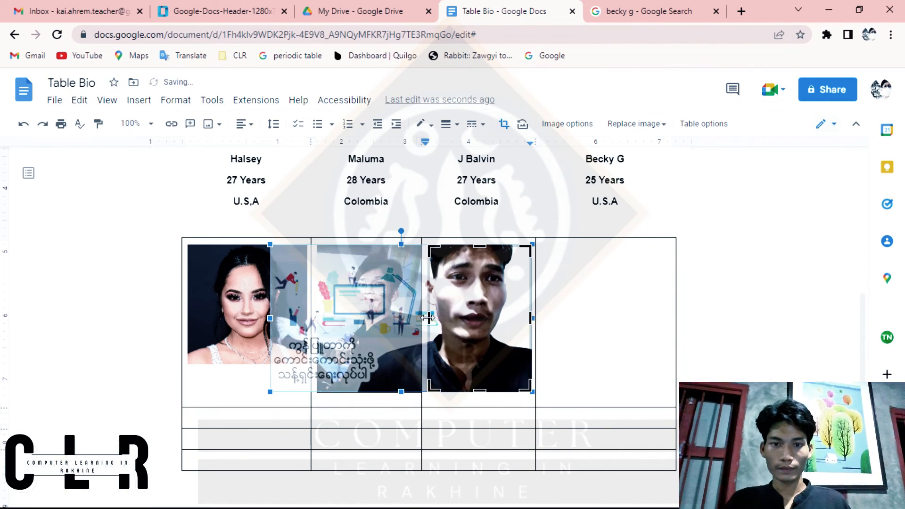
pyautogui.press('Return')
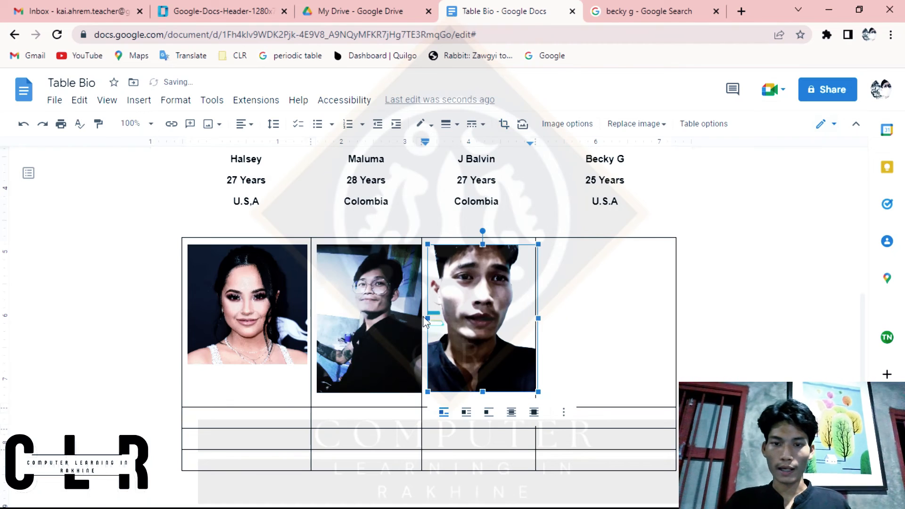
pyautogui.click(598, 311)
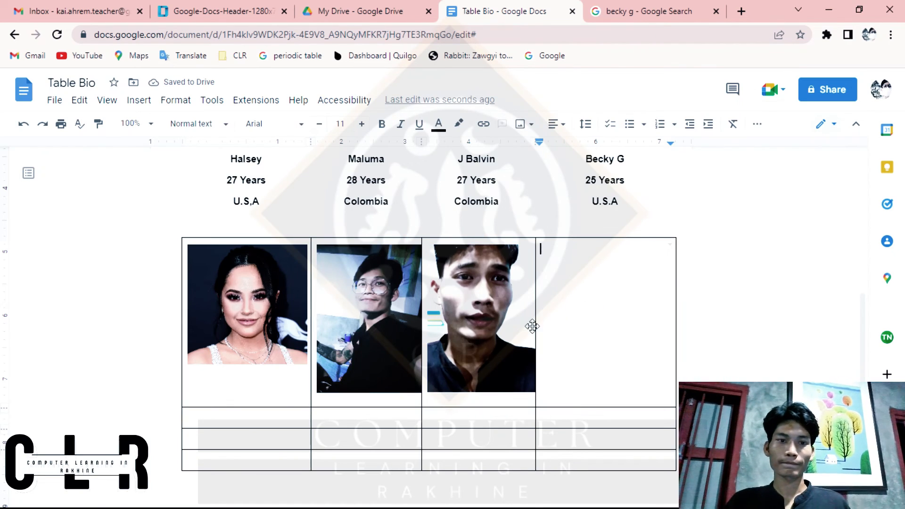
pyautogui.scroll(4, 532, 325)
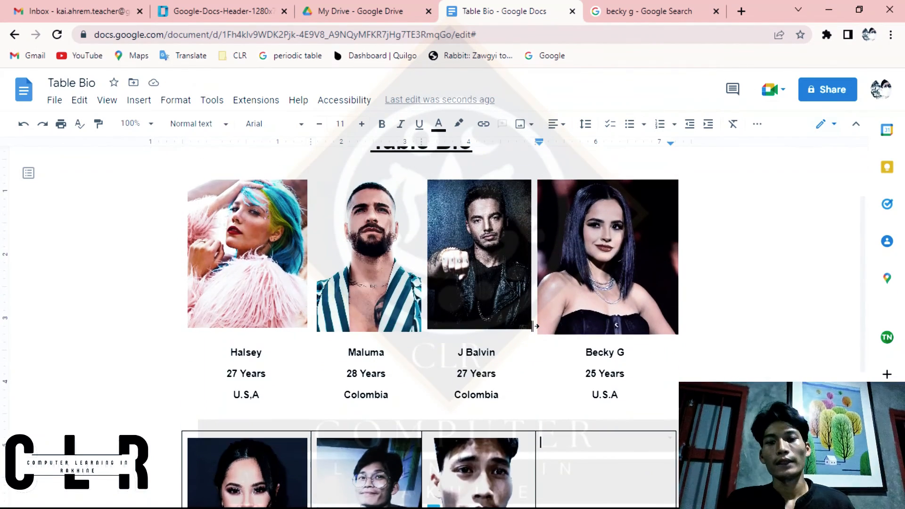
pyautogui.scroll(1, 534, 325)
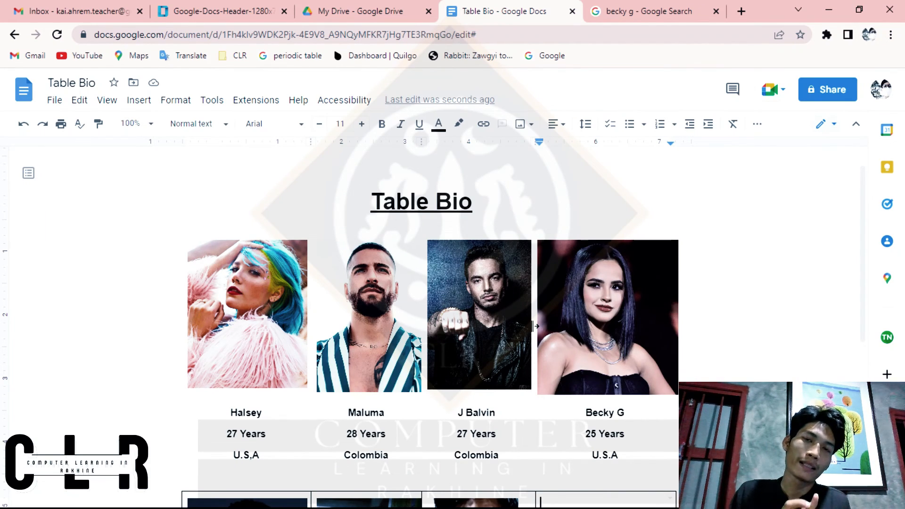
pyautogui.scroll(1, 535, 326)
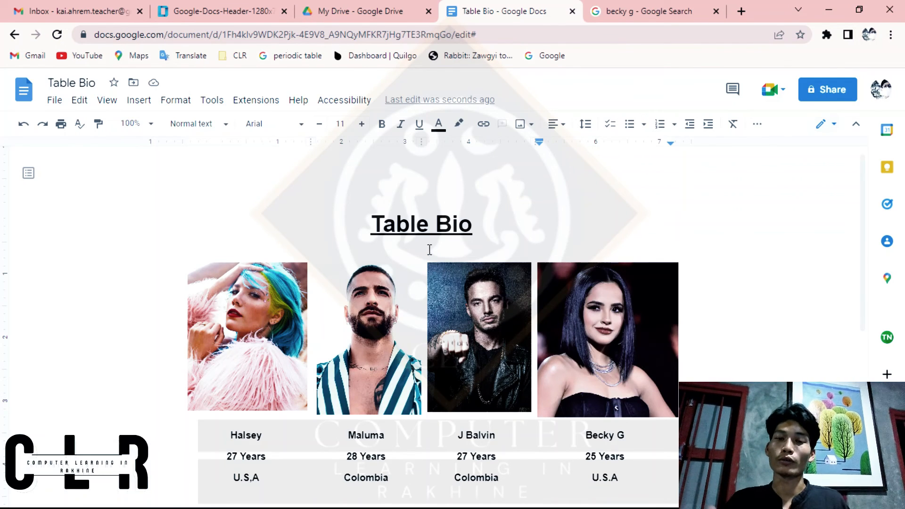
pyautogui.scroll(-1, 429, 250)
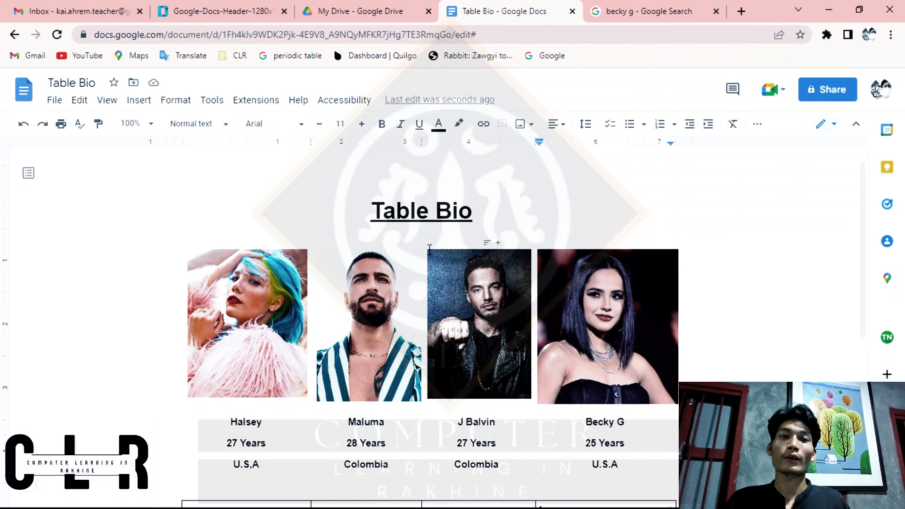